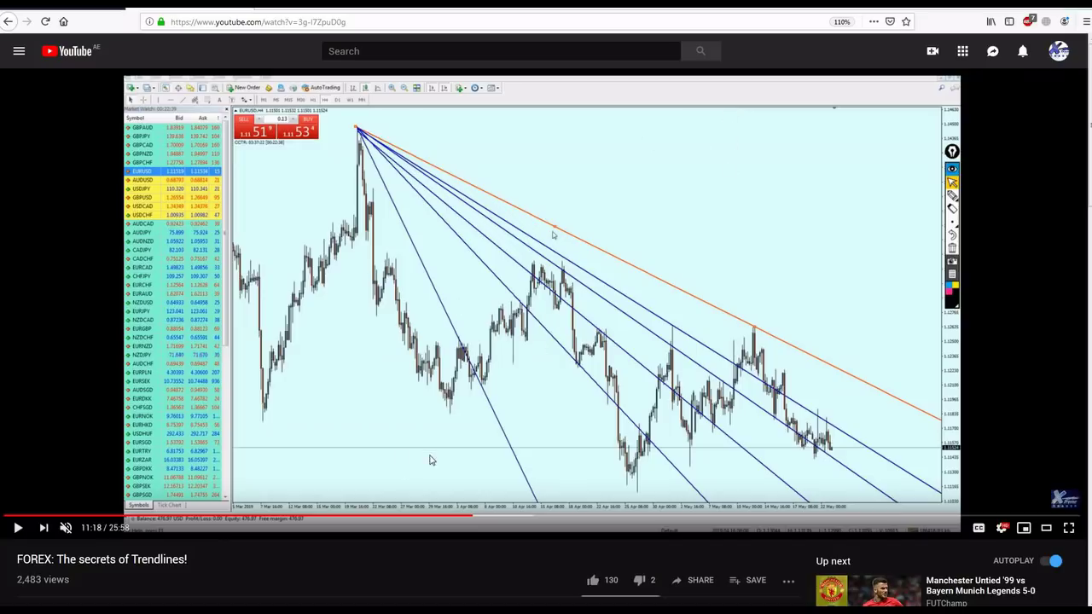
# Switch to MetaTrader 4 and set the GBPJPY chart to the one-hour timeframe
pyautogui.click(83, 601)
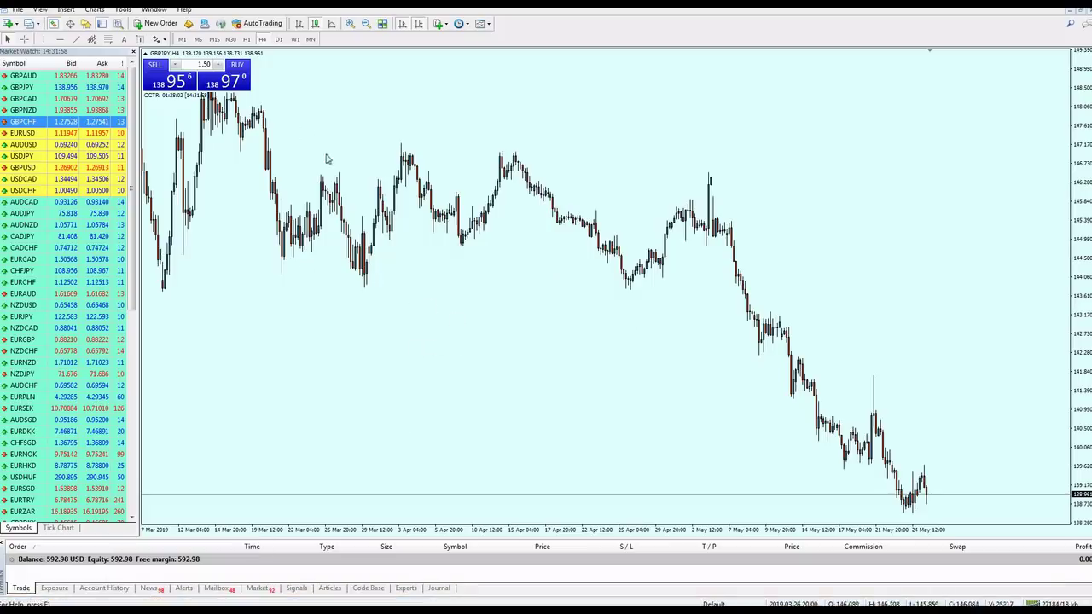
pyautogui.click(246, 40)
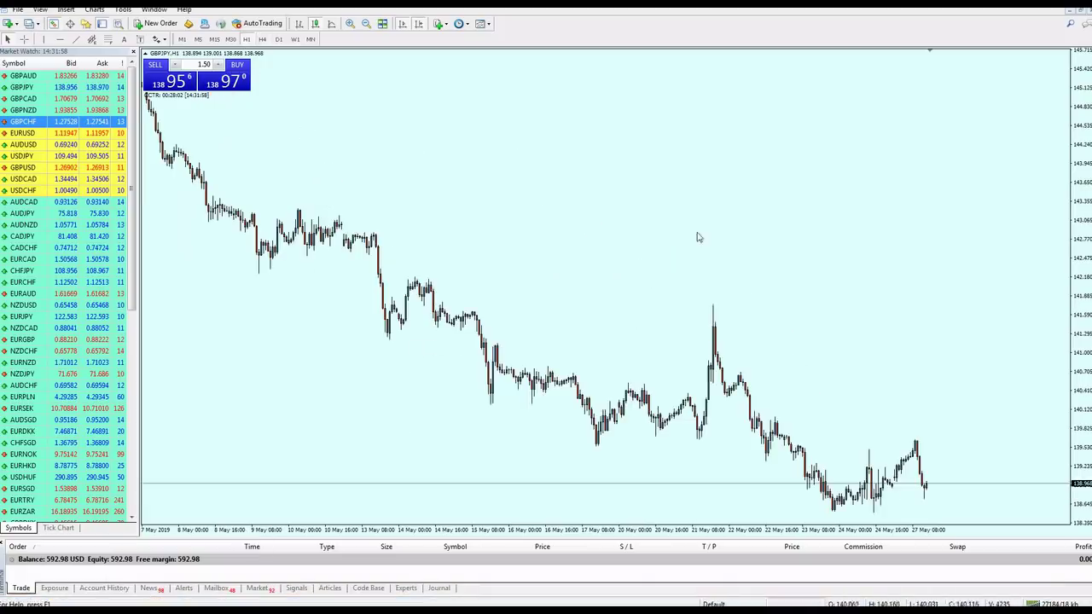
pyautogui.rightClick(427, 219)
pyautogui.press('Escape')
# Browse the GBPAUD and GBPJPY charts and load the GBPCAD one-hour chart
pyautogui.press('Up')
pyautogui.press('Up')
pyautogui.press('Up')
pyautogui.press('Up')
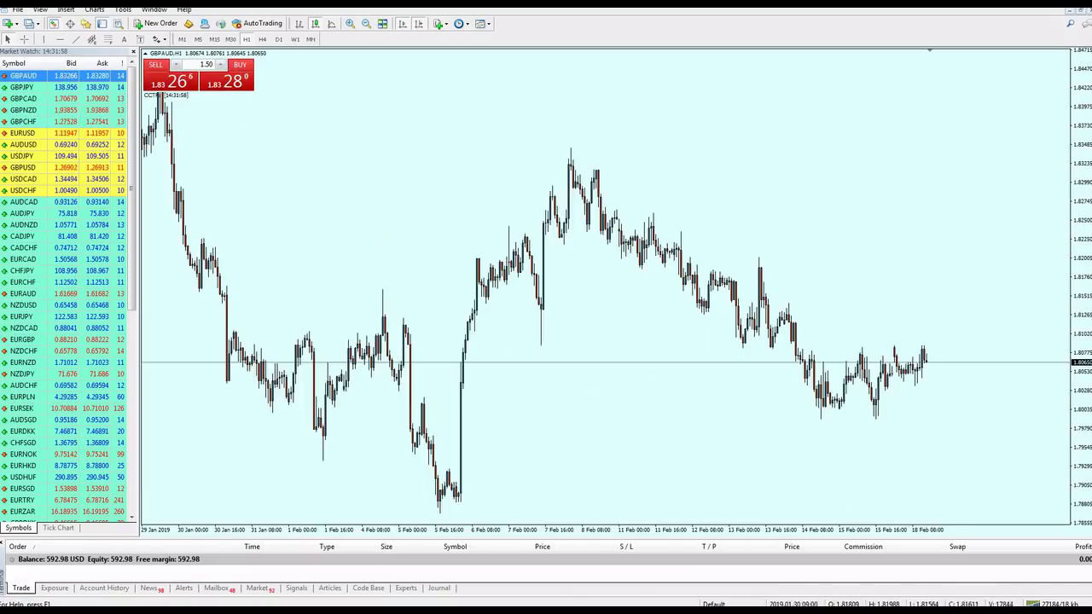
pyautogui.click(31, 92)
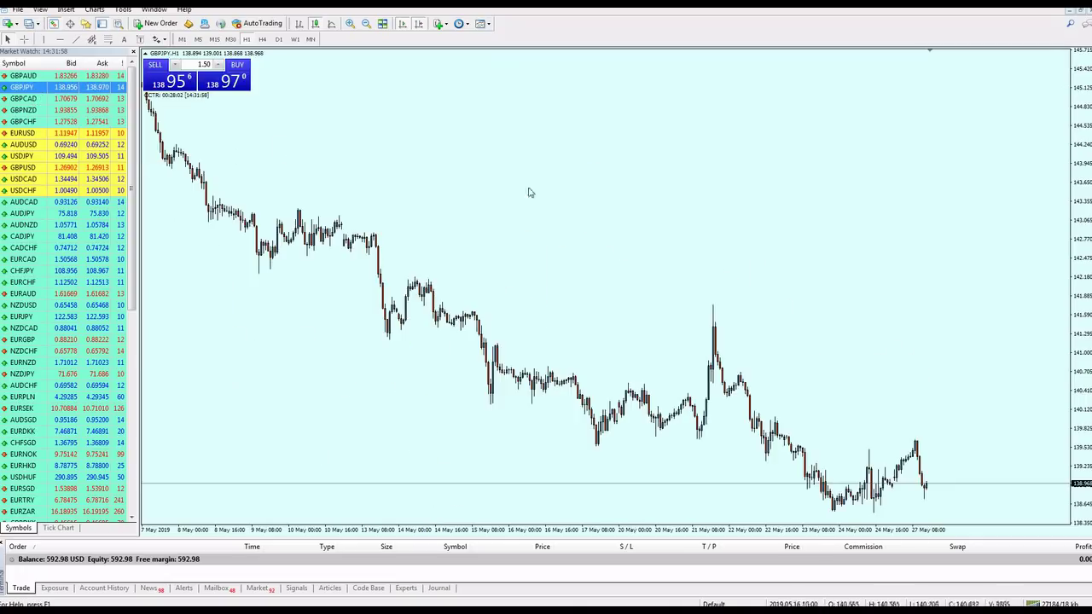
pyautogui.click(49, 100)
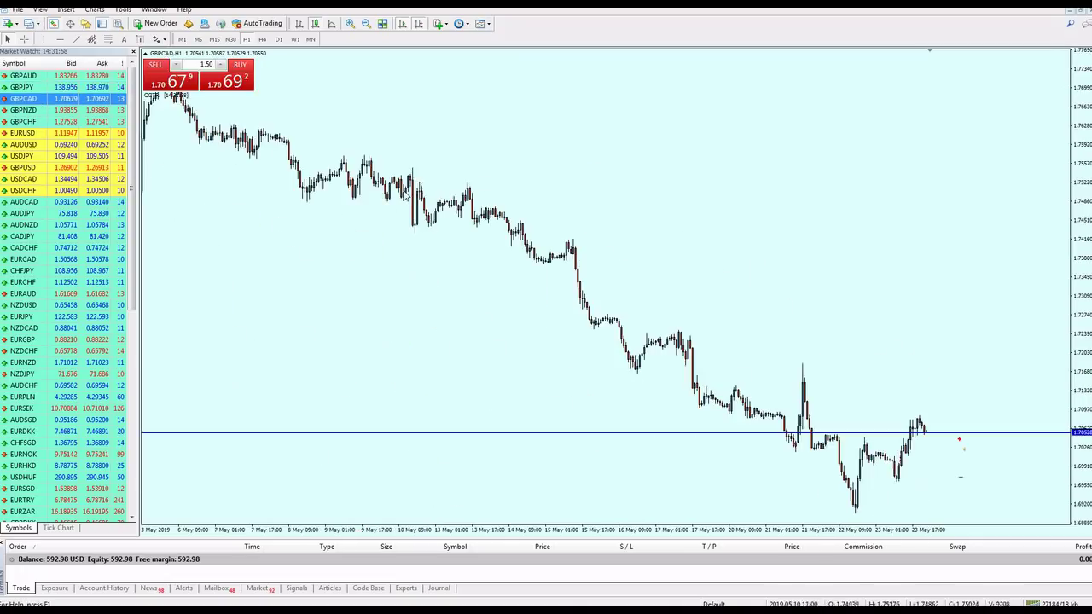
pyautogui.click(81, 111)
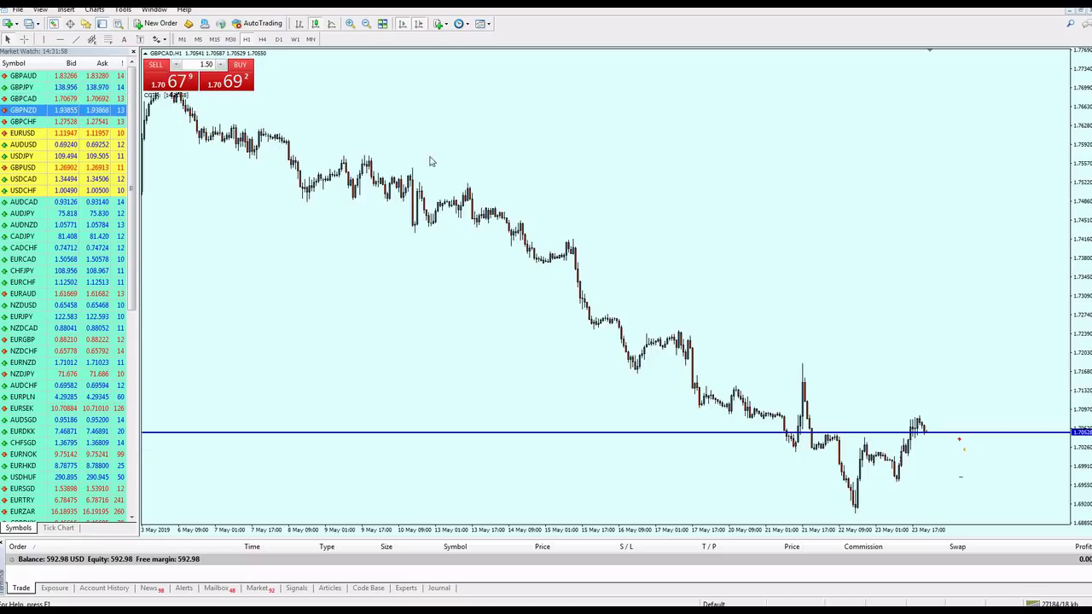
pyautogui.click(53, 99)
pyautogui.moveTo(54, 100); pyautogui.dragTo(587, 149)
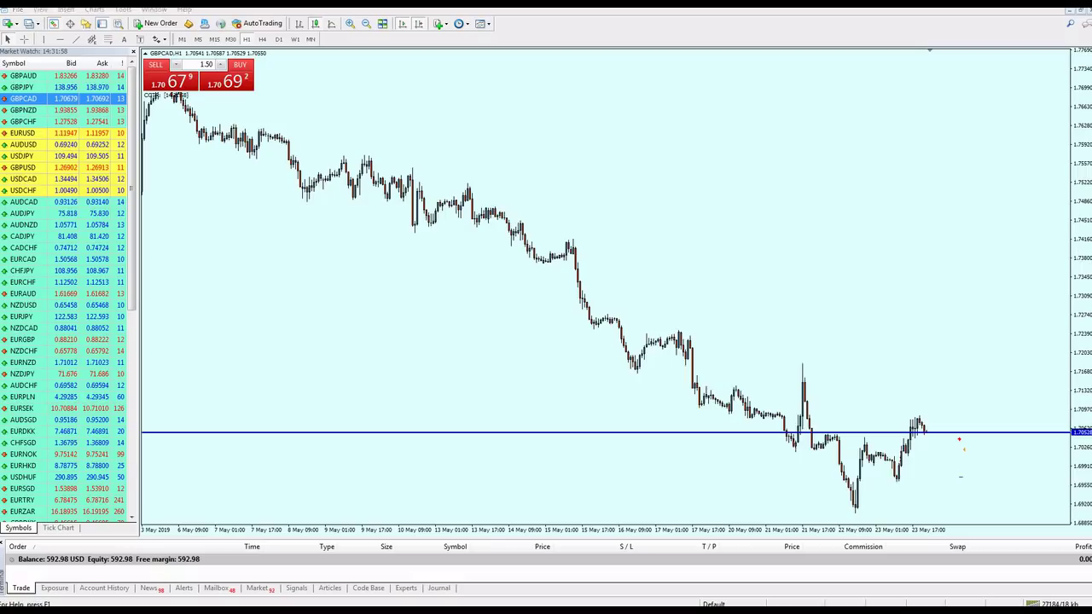
# Sketch freehand a rising and a falling price stroke in the empty chart area, and circle and trace the latest GBPCAD peak
pyautogui.moveTo(821, 357); pyautogui.dragTo(840, 257)
pyautogui.moveTo(685, 127); pyautogui.dragTo(734, 207)
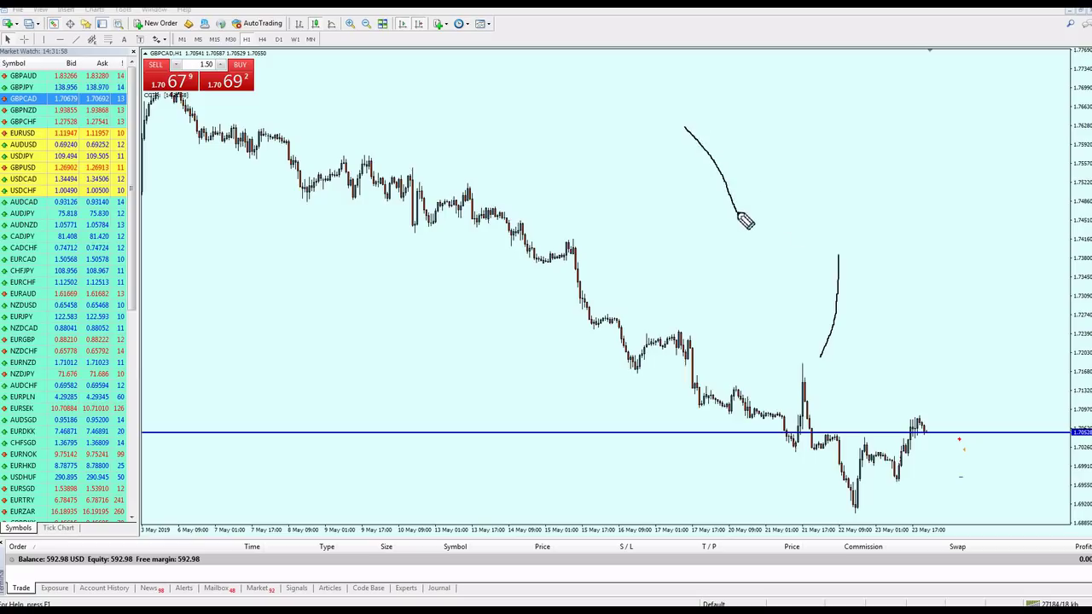
pyautogui.moveTo(945, 413)
pyautogui.mouseDown()
pyautogui.moveTo(880, 440)
pyautogui.moveTo(947, 424)
pyautogui.mouseUp()
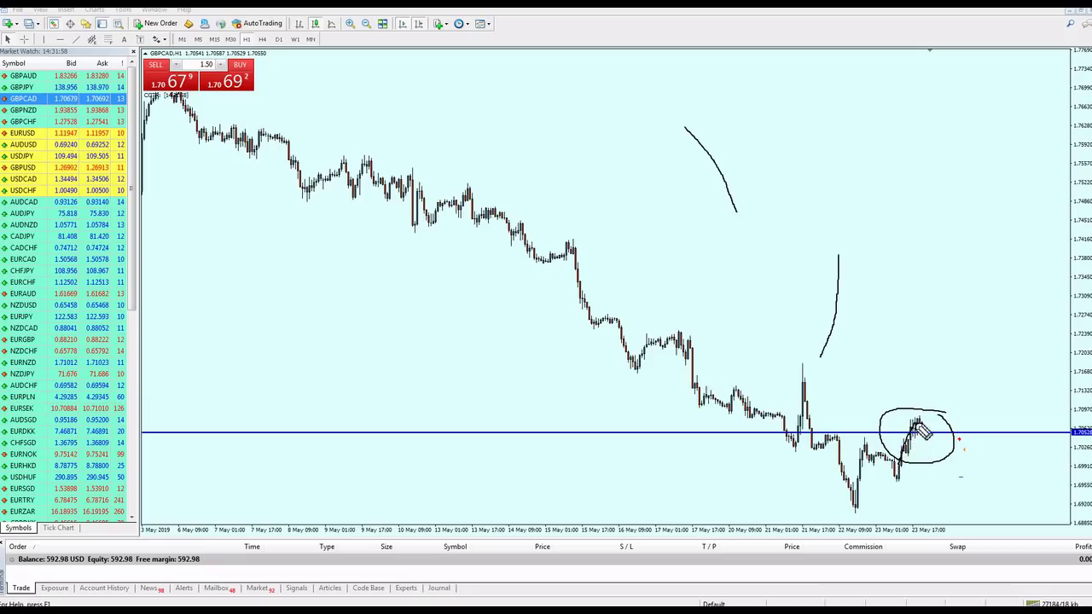
pyautogui.moveTo(900, 462)
pyautogui.mouseDown()
pyautogui.moveTo(920, 422)
pyautogui.moveTo(928, 432)
pyautogui.mouseUp()
# Draw a long rising freehand trendline with an upward arrow reaching it from below and a short horizontal mark at the touch point
pyautogui.moveTo(821, 358); pyautogui.dragTo(841, 257)
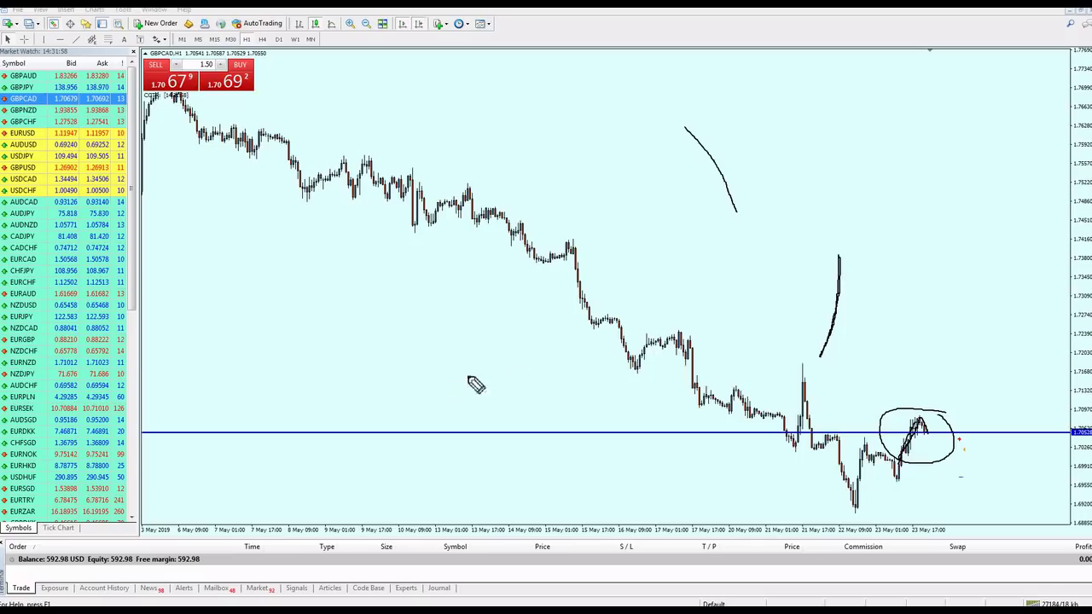
pyautogui.moveTo(448, 381)
pyautogui.mouseDown()
pyautogui.moveTo(802, 278)
pyautogui.moveTo(976, 203)
pyautogui.mouseUp()
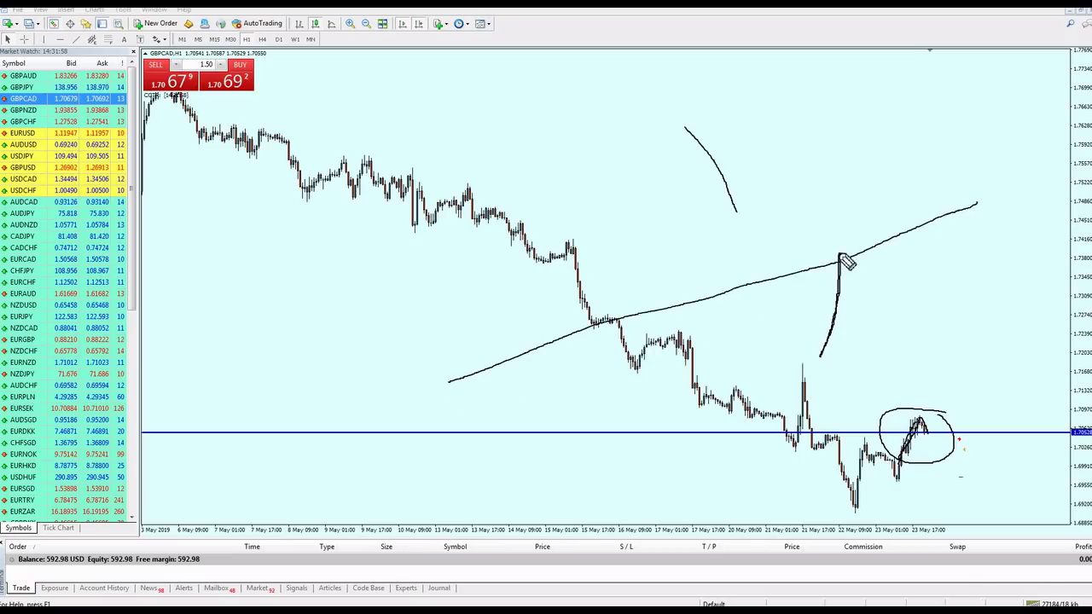
pyautogui.moveTo(823, 256); pyautogui.dragTo(862, 256)
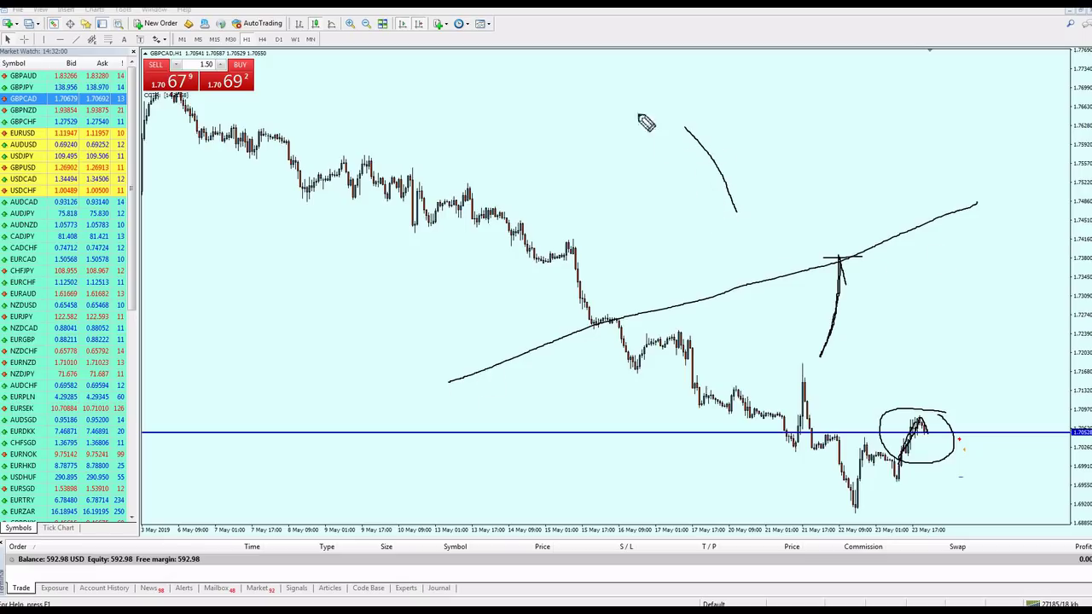
# Sketch two falling freehand trendlines with a downward arrow reaching one of them from above, and erase all freehand drawings
pyautogui.moveTo(690, 132); pyautogui.dragTo(728, 205)
pyautogui.moveTo(251, 123)
pyautogui.mouseDown()
pyautogui.moveTo(507, 205)
pyautogui.moveTo(726, 250)
pyautogui.mouseUp()
pyautogui.moveTo(463, 131); pyautogui.dragTo(846, 228)
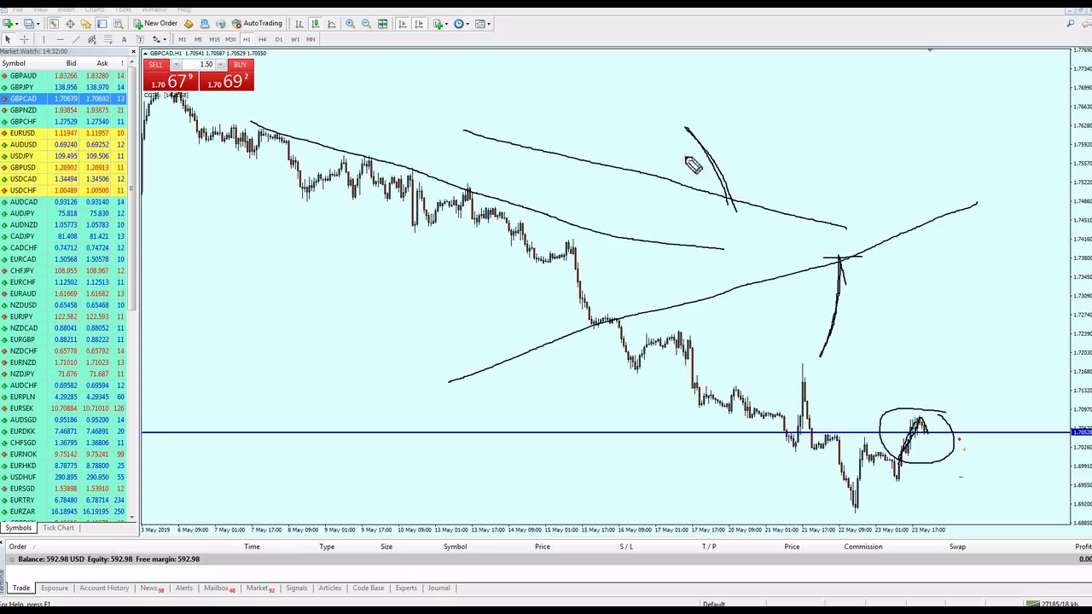
pyautogui.moveTo(712, 208); pyautogui.dragTo(739, 210)
pyautogui.moveTo(739, 211); pyautogui.dragTo(749, 177)
pyautogui.press('e')
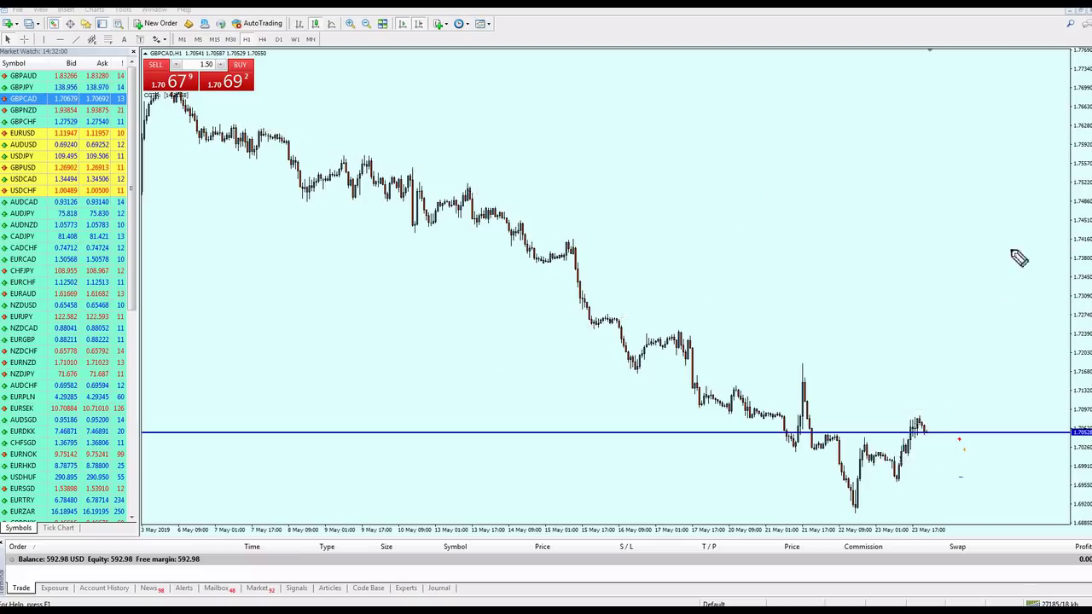
# Draw a rising trendline on the GBPCAD chart from the 22 May low to the latest 27 May candle
pyautogui.moveTo(929, 455); pyautogui.dragTo(936, 417)
pyautogui.press('Escape')
pyautogui.click(77, 41)
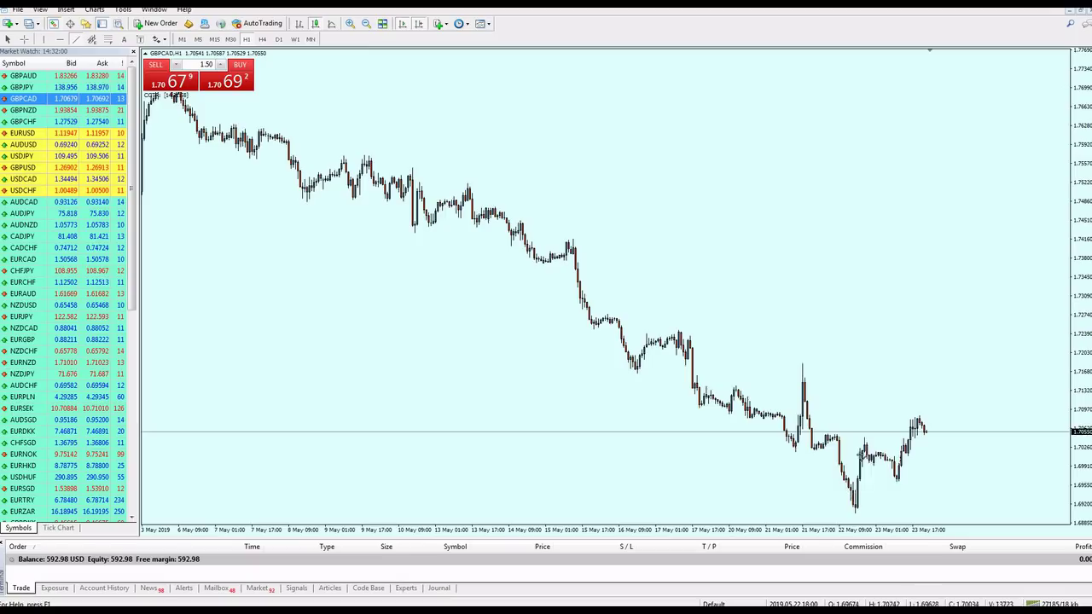
pyautogui.moveTo(823, 452)
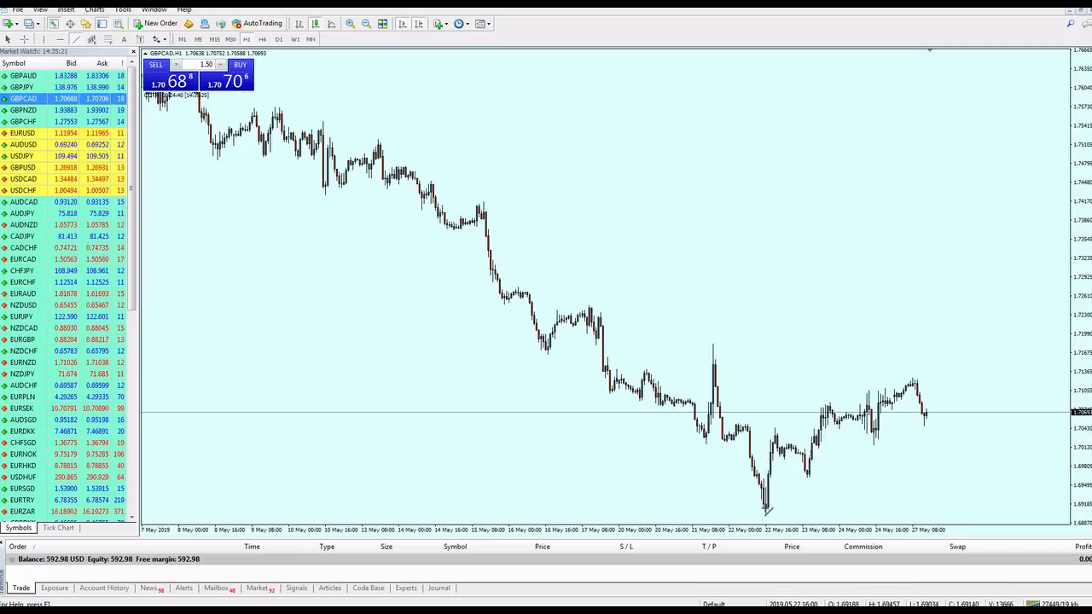
pyautogui.moveTo(765, 508); pyautogui.dragTo(925, 414)
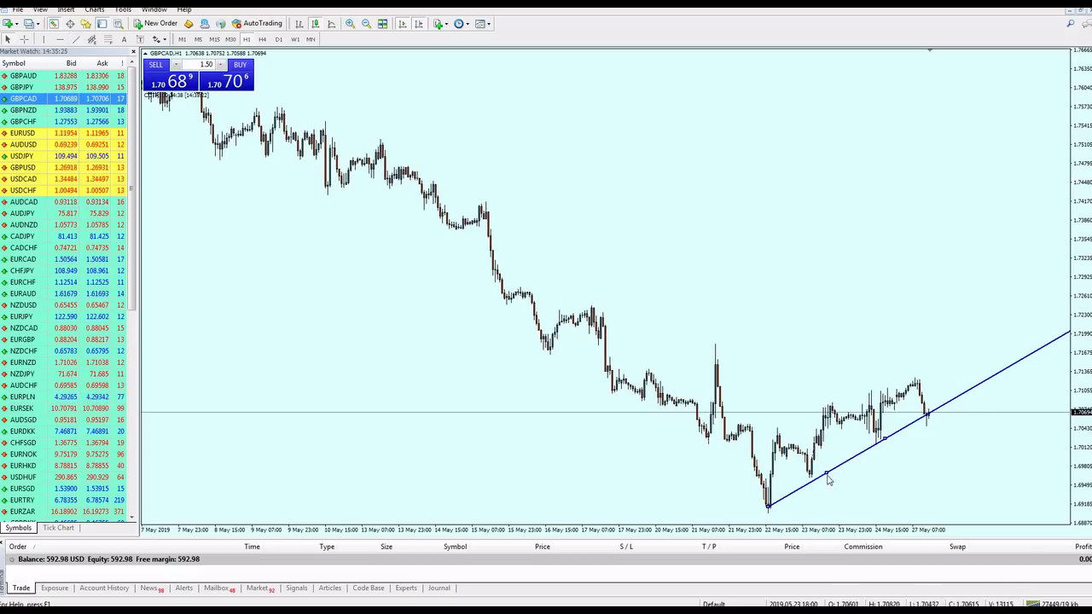
# Try the GBPCAD trendline at several positions and downward slopes across the May price swings, and delete it
pyautogui.moveTo(827, 475); pyautogui.dragTo(801, 437)
pyautogui.moveTo(742, 469); pyautogui.dragTo(557, 356)
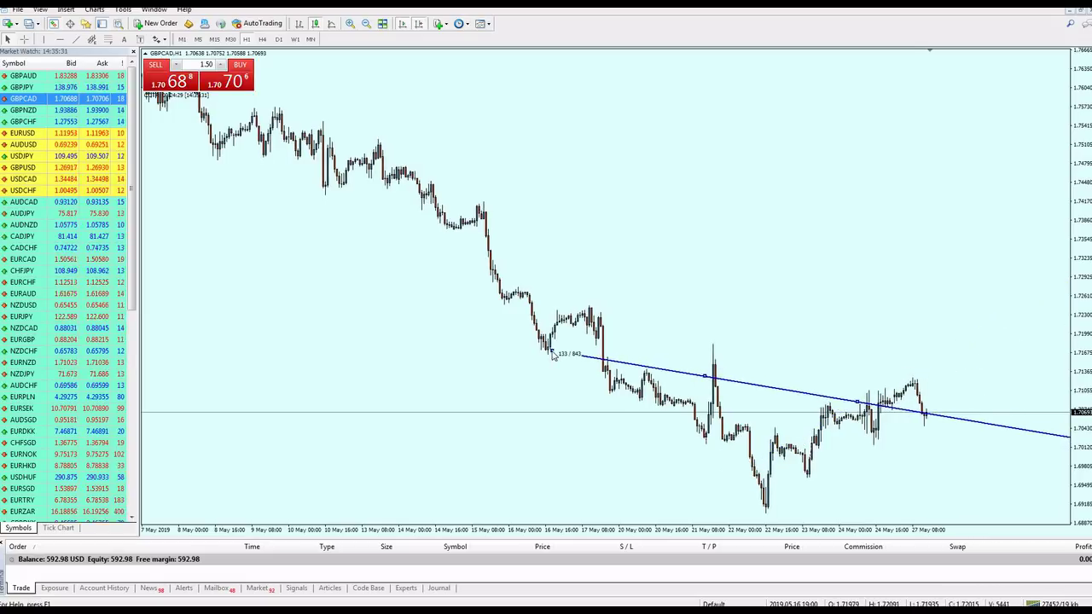
pyautogui.moveTo(708, 377); pyautogui.dragTo(663, 315)
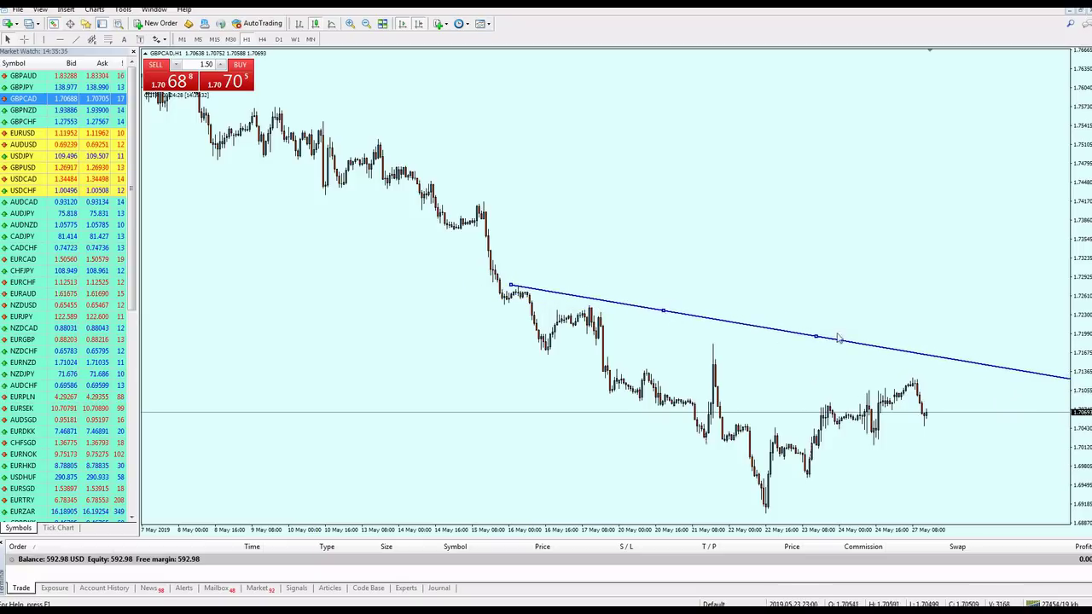
pyautogui.moveTo(818, 341); pyautogui.dragTo(826, 372)
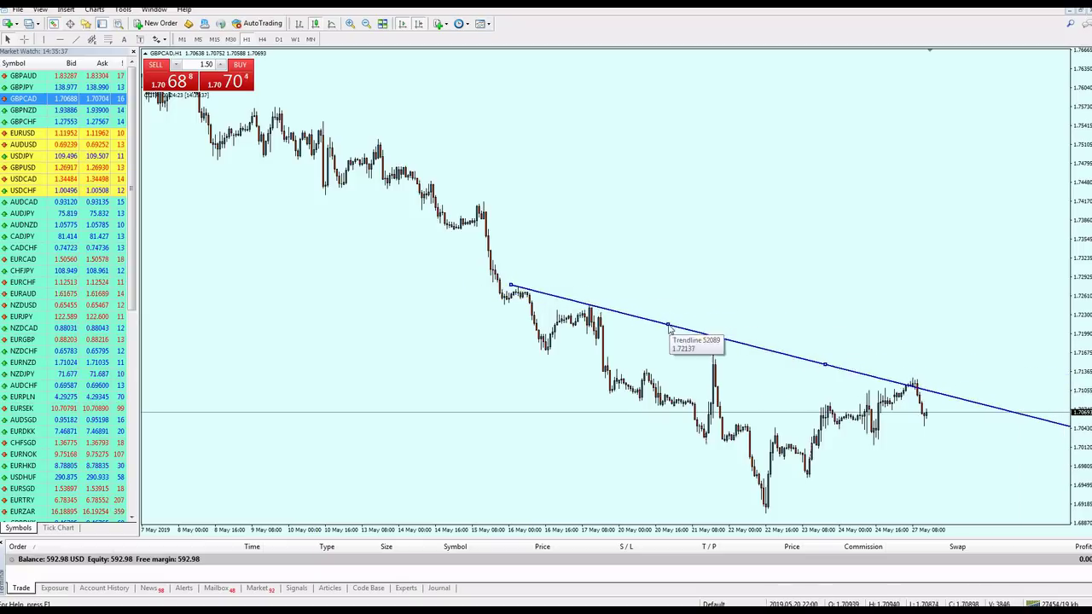
pyautogui.moveTo(671, 336); pyautogui.dragTo(670, 367)
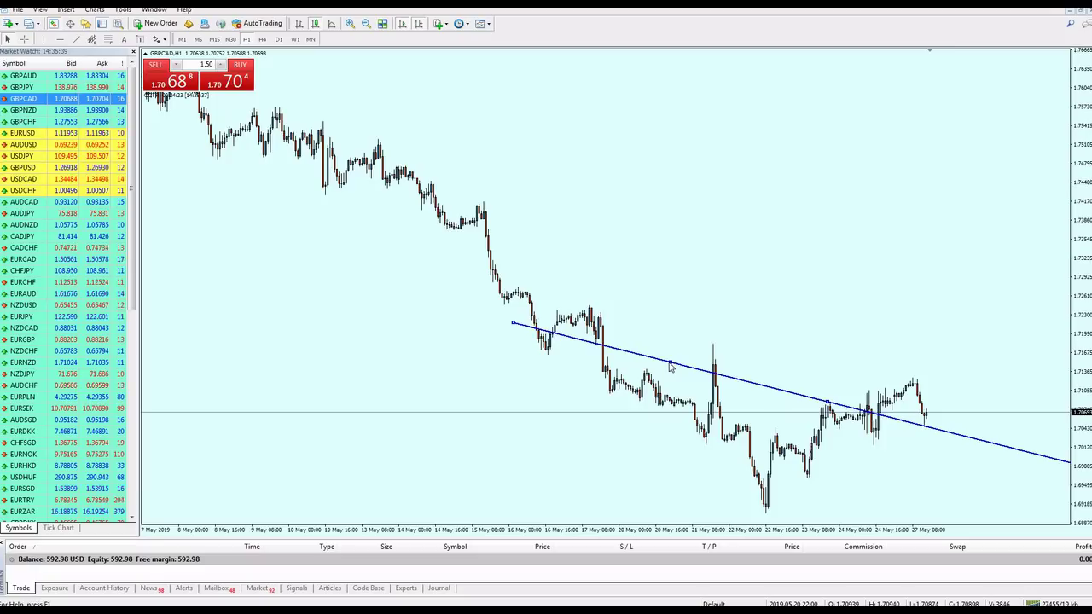
pyautogui.press('Delete')
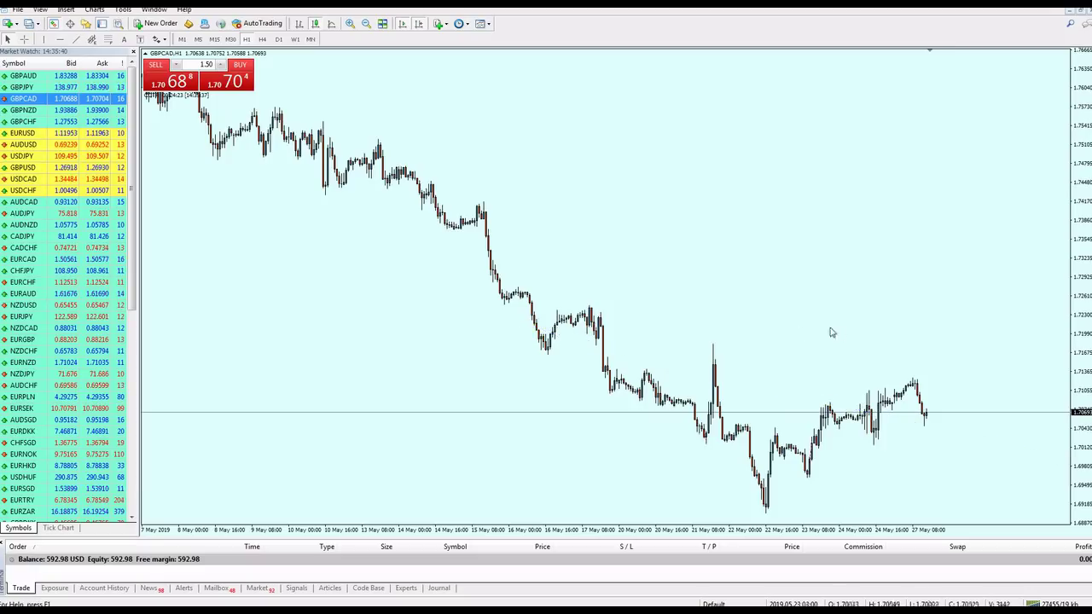
# Browse the GBPNZD, GBPCHF, EURUSD and AUDUSD charts and load the USDJPY chart
pyautogui.click(79, 111)
pyautogui.moveTo(286, 145); pyautogui.dragTo(287, 146)
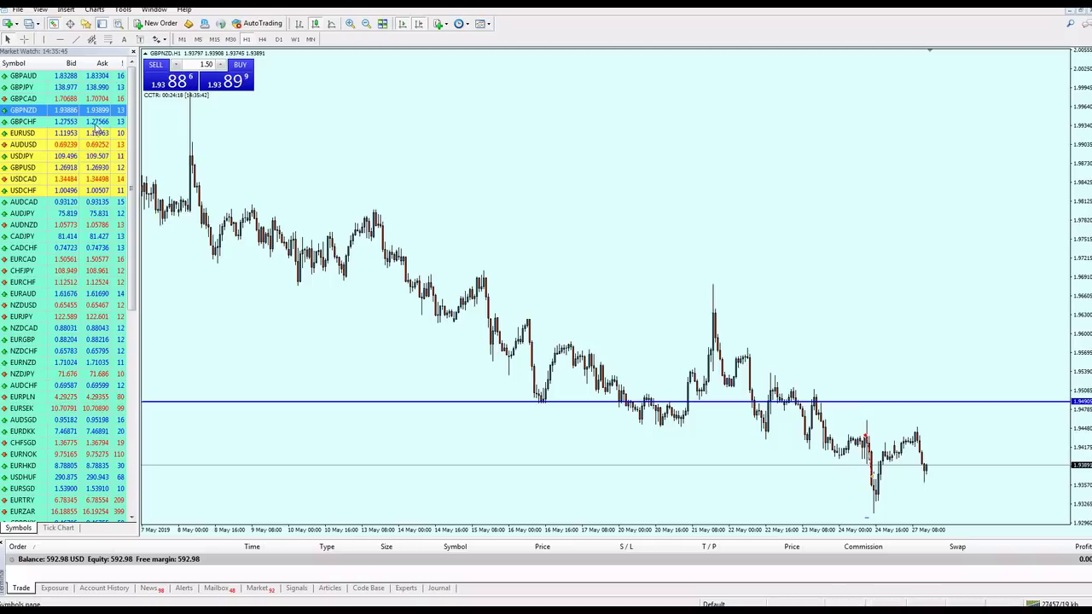
pyautogui.moveTo(96, 122); pyautogui.dragTo(559, 221)
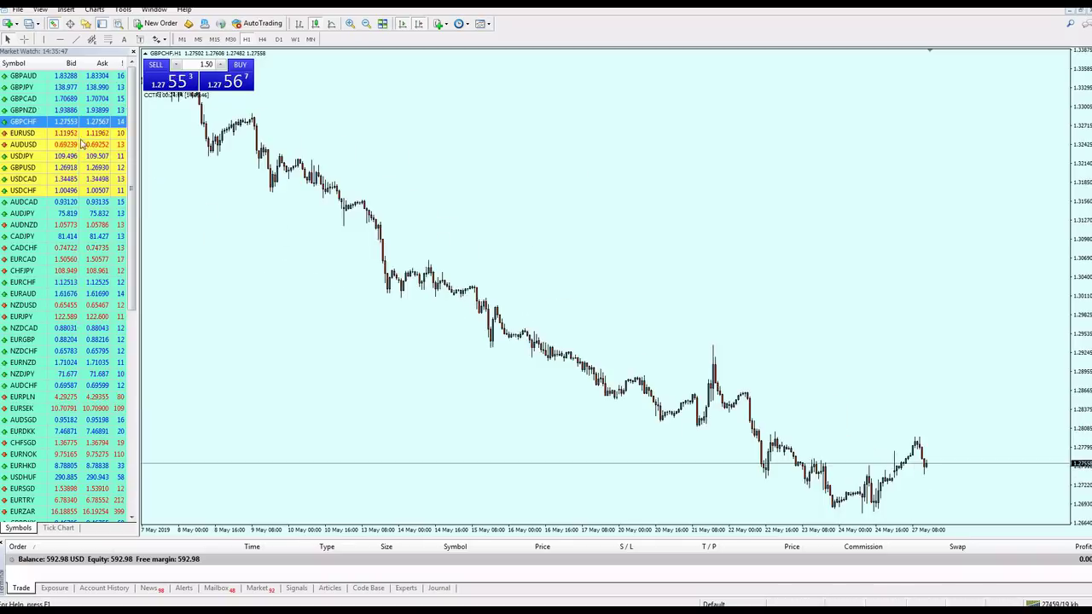
pyautogui.press('Down')
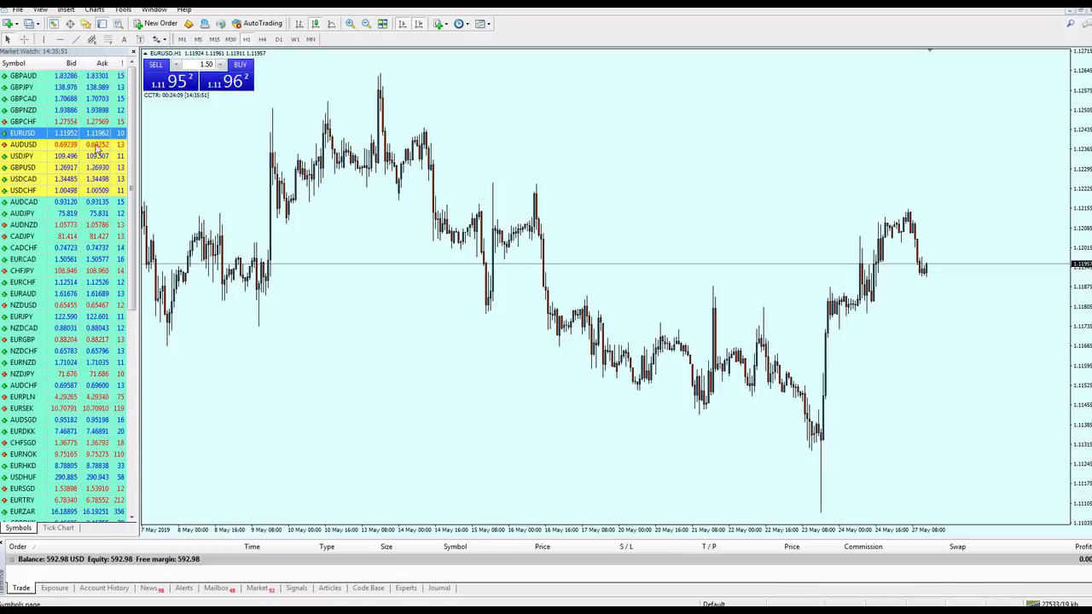
pyautogui.press('Down')
pyautogui.press('Down')
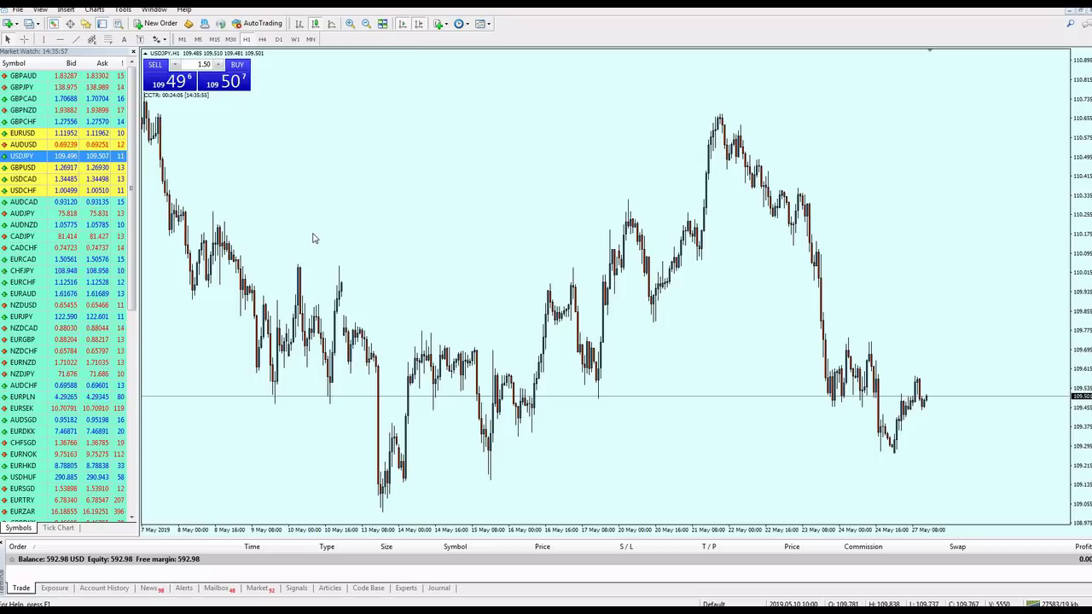
# Set the USDJPY chart to the 30-minute timeframe
pyautogui.press('+')
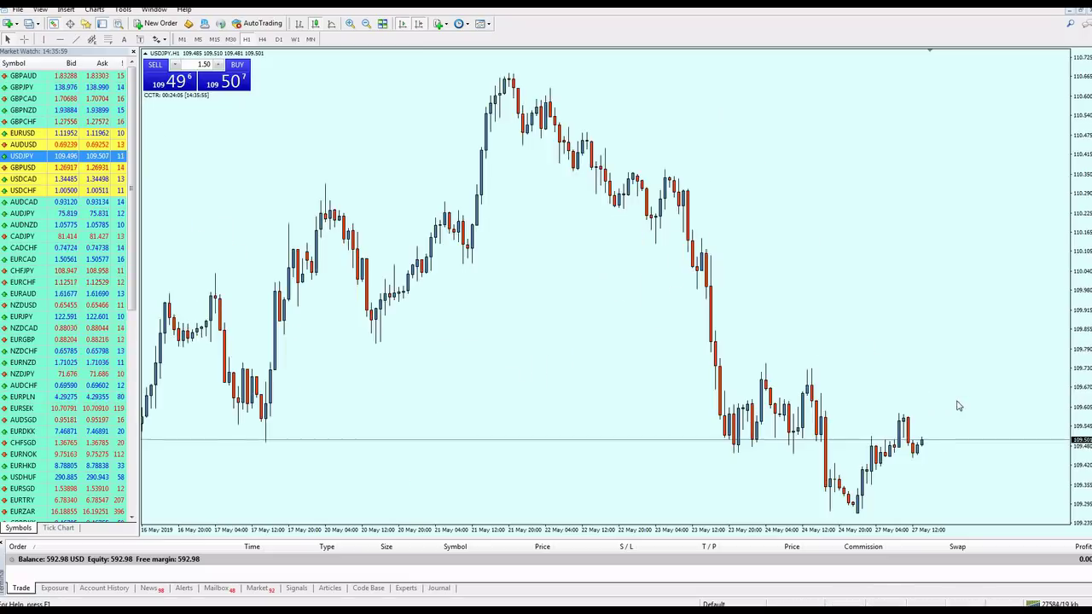
pyautogui.click(230, 39)
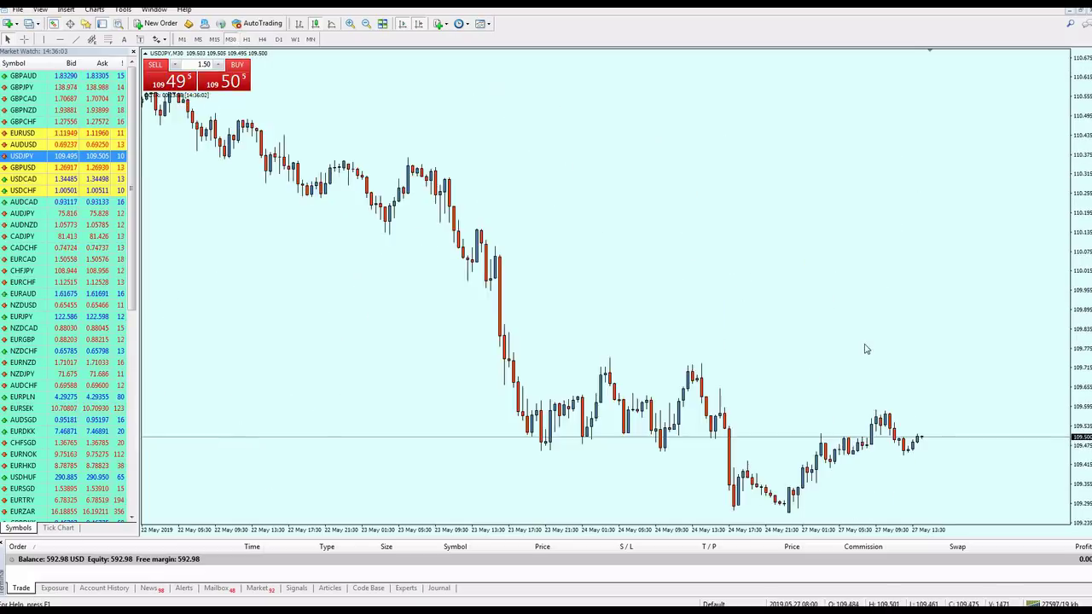
pyautogui.press('-')
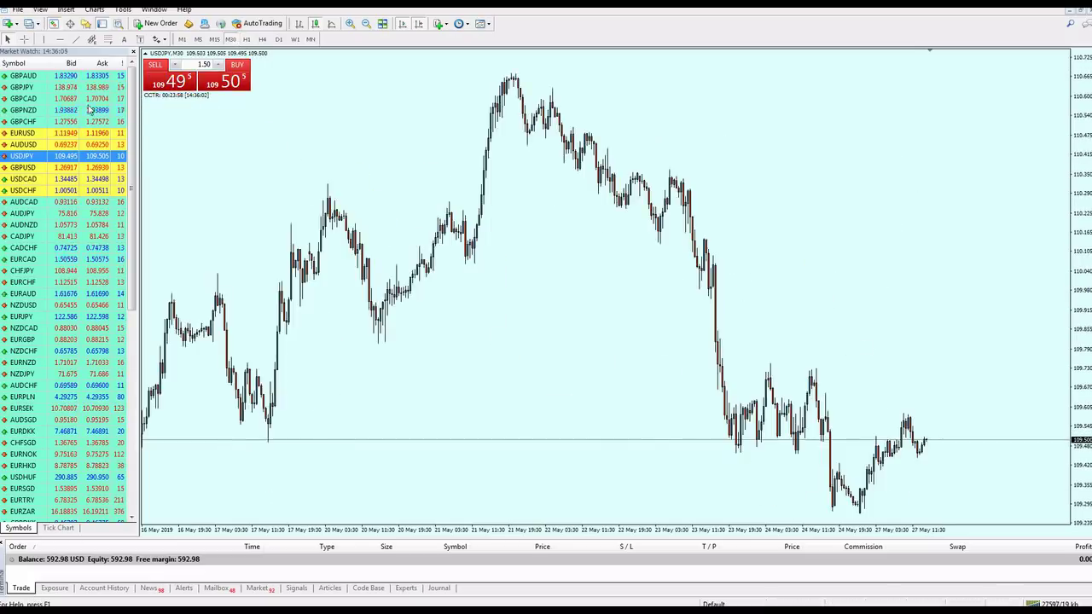
# Draw a rising USDJPY trendline from the 17 May low to the 23 May low and circle both contact points freehand
pyautogui.click(74, 40)
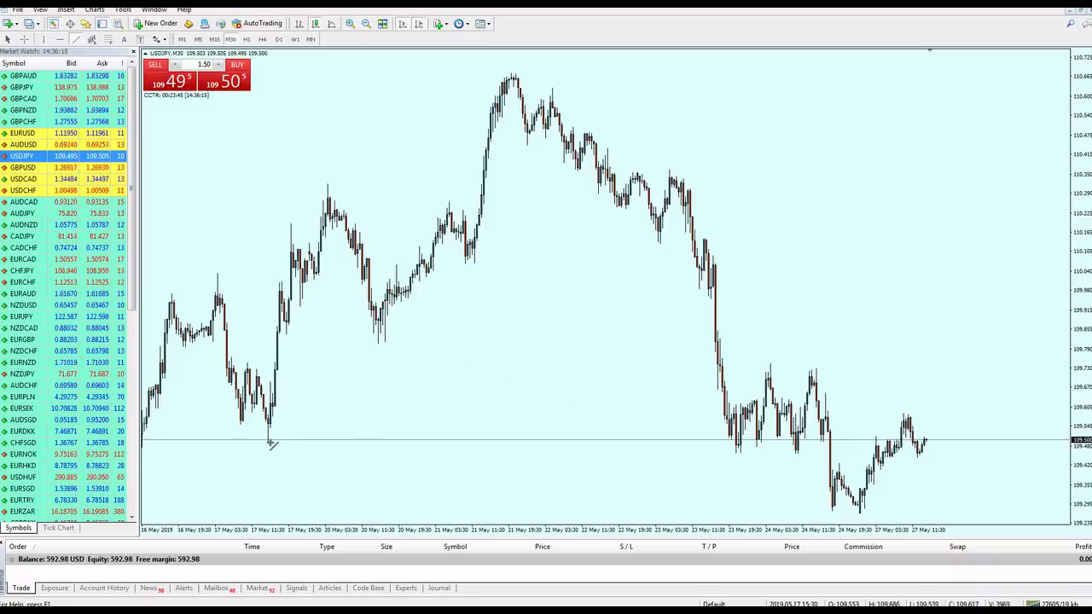
pyautogui.moveTo(268, 441); pyautogui.dragTo(761, 284)
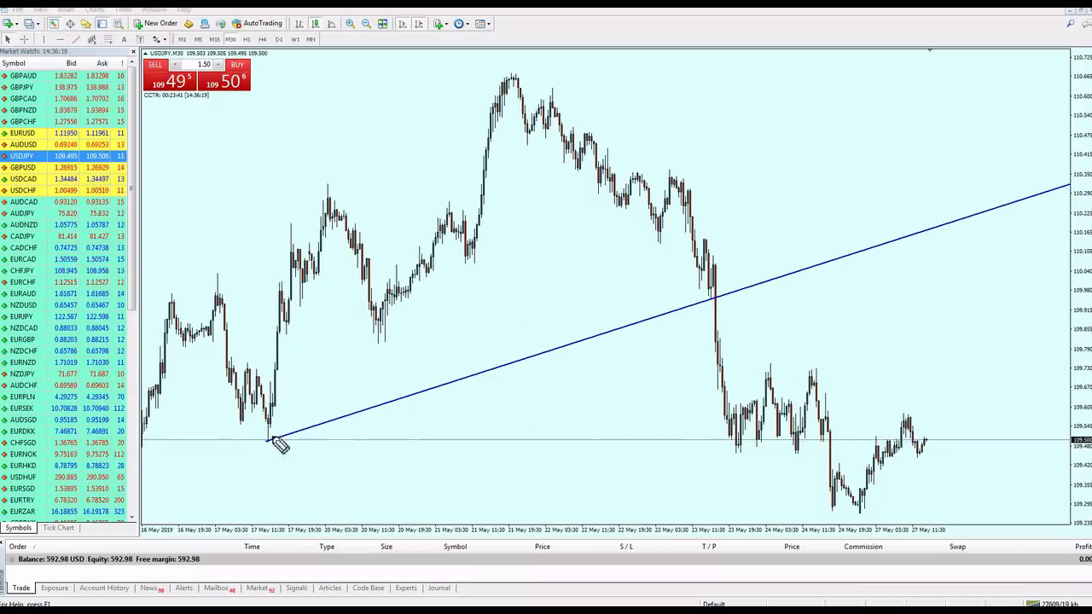
pyautogui.moveTo(271, 462); pyautogui.dragTo(275, 459)
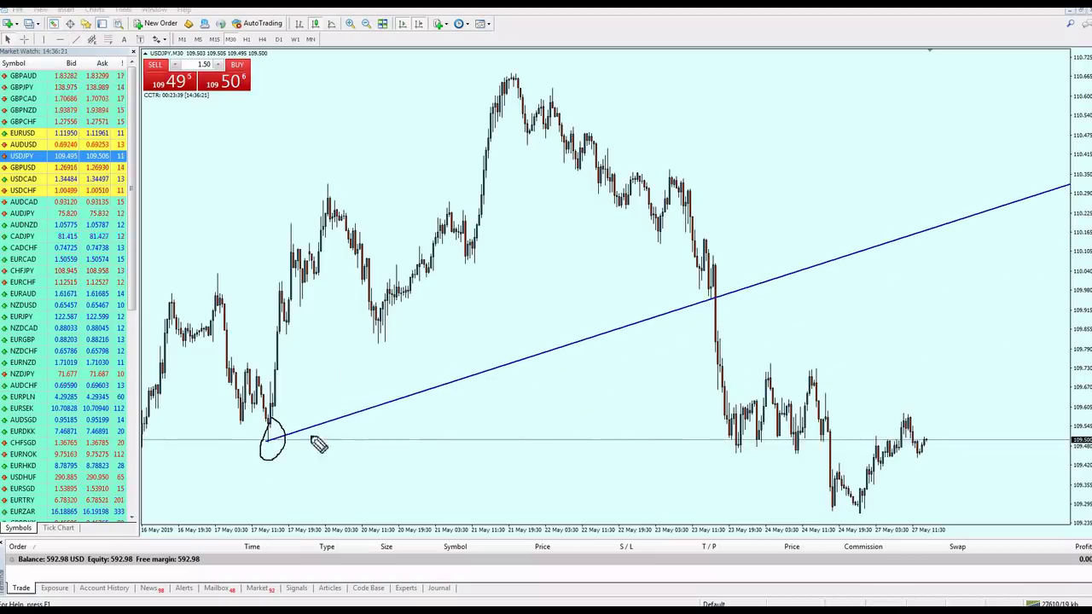
pyautogui.moveTo(719, 284); pyautogui.dragTo(708, 339)
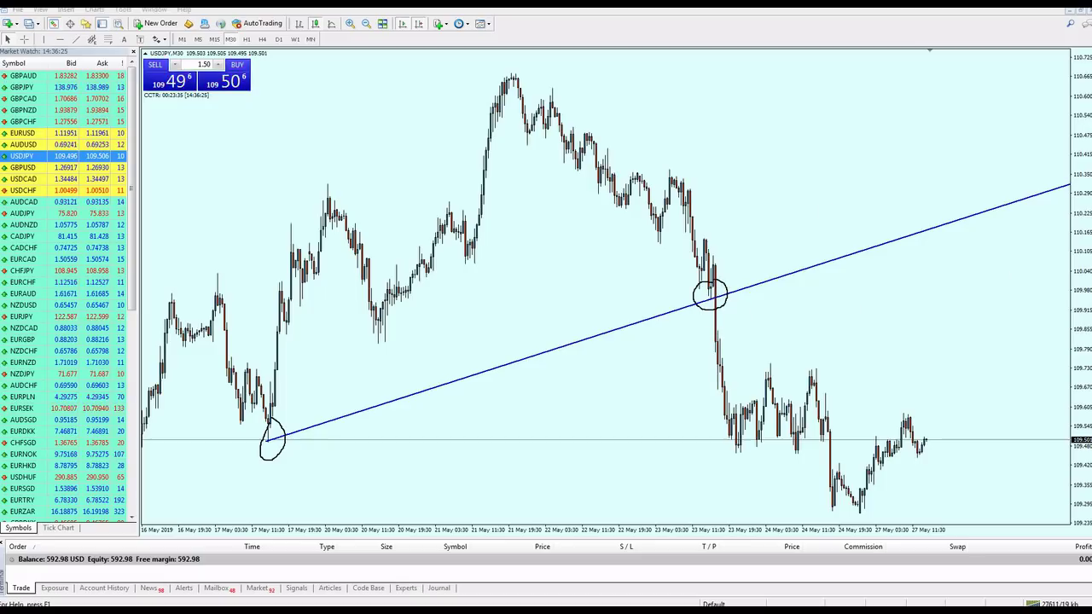
pyautogui.moveTo(265, 450); pyautogui.dragTo(288, 442)
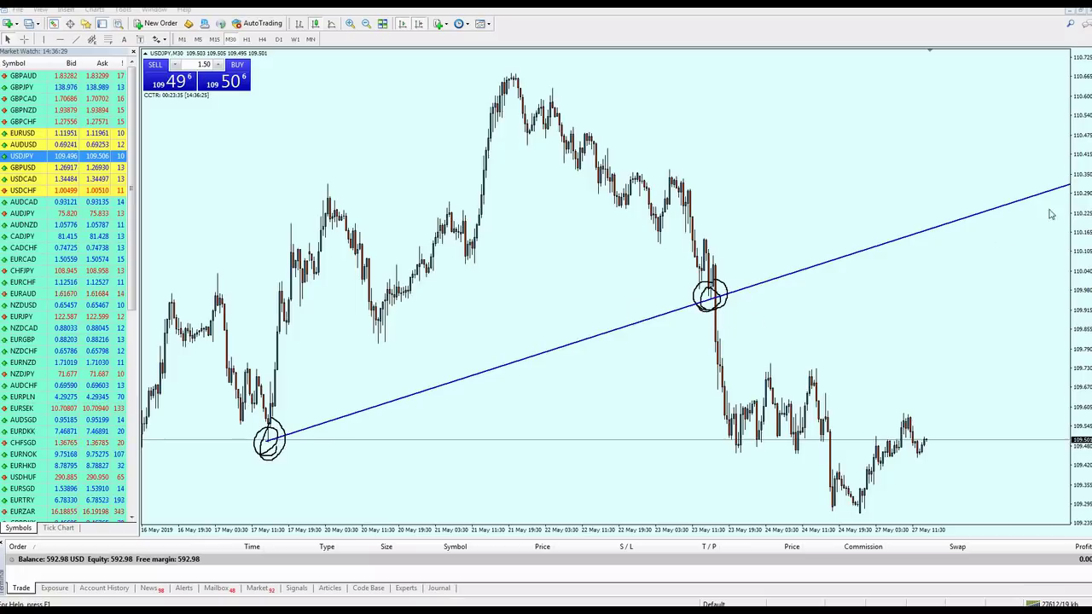
# Clear the freehand circles and shift the USDJPY trendline lower and later in time, off its two price lows
pyautogui.press('Escape')
pyautogui.moveTo(514, 365); pyautogui.dragTo(570, 372)
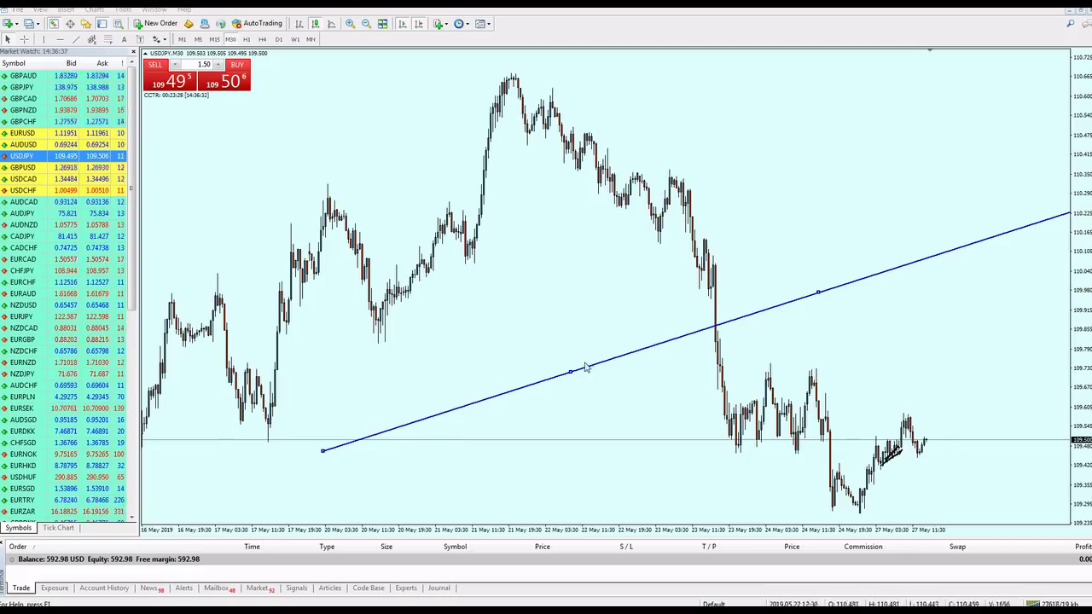
# Reposition the USDJPY trendline along the 27 May candle lows, then delete that trendline
pyautogui.moveTo(570, 372); pyautogui.dragTo(862, 467)
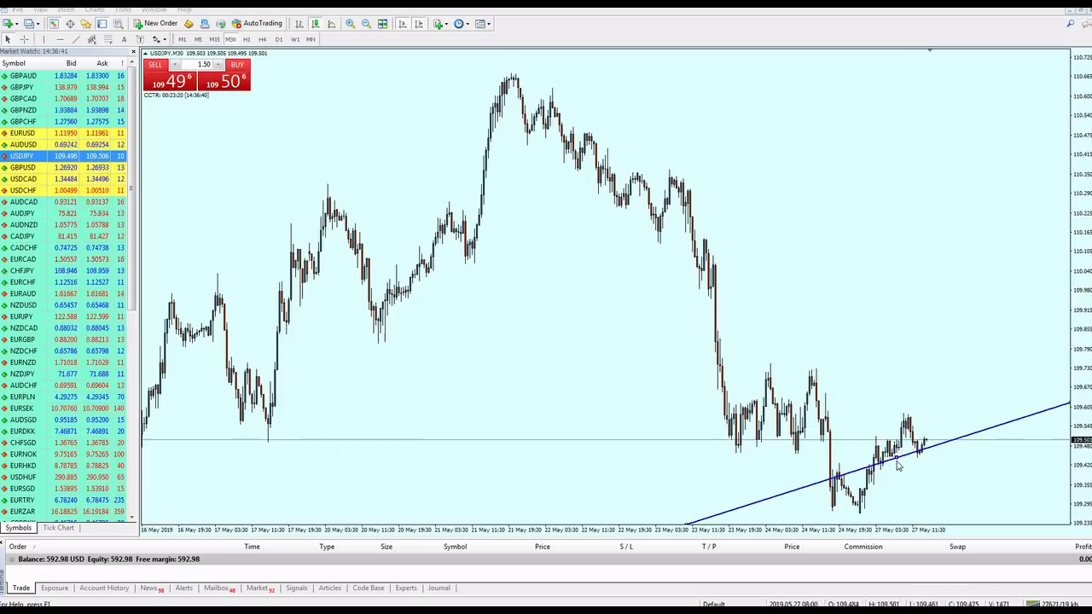
pyautogui.press('+')
pyautogui.press('+')
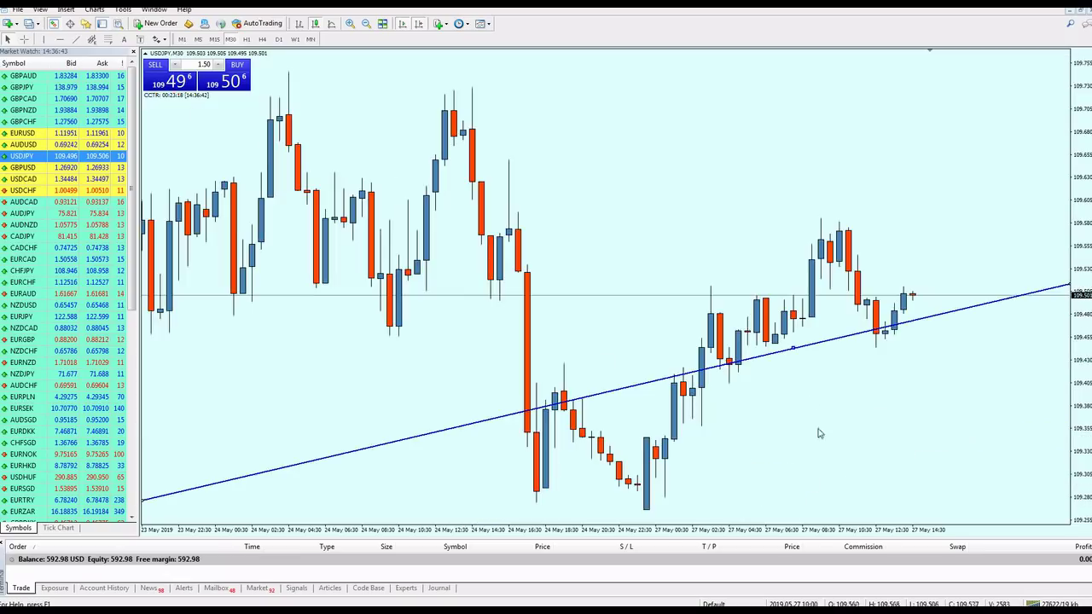
pyautogui.moveTo(793, 354); pyautogui.dragTo(812, 341)
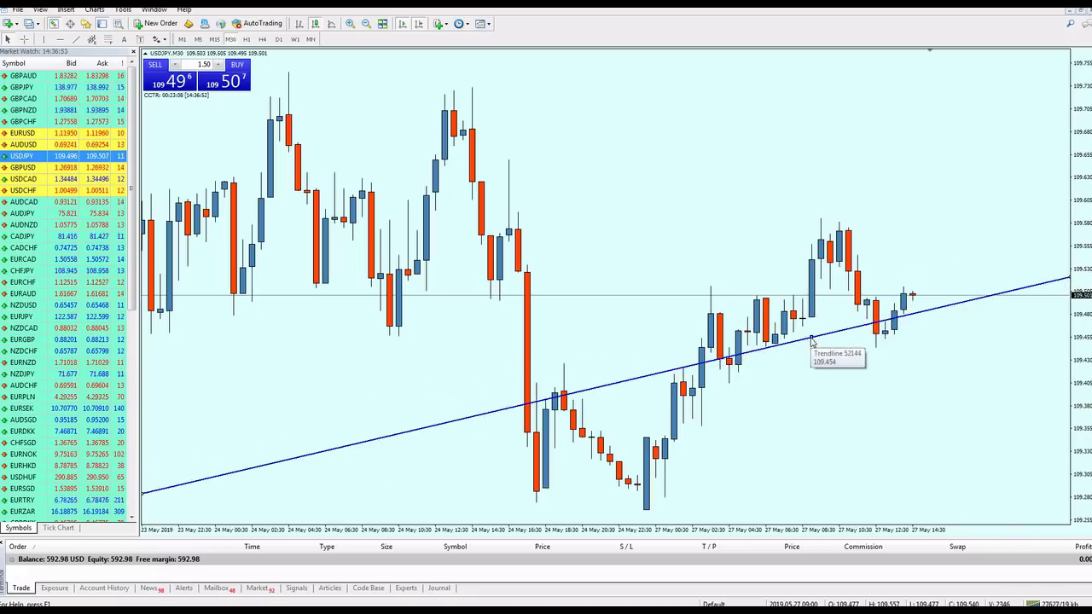
pyautogui.press('-')
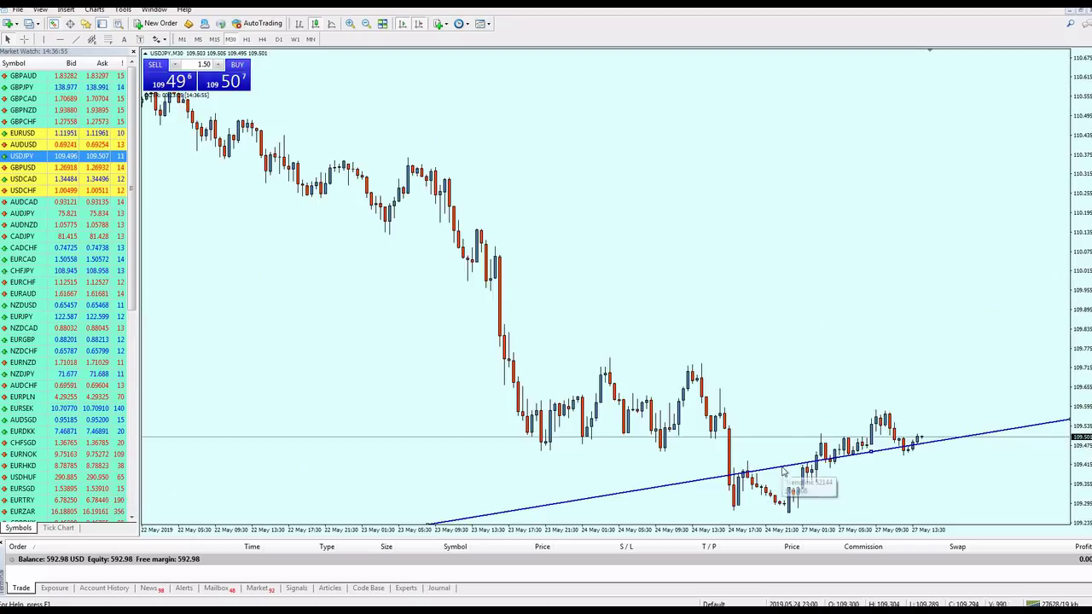
pyautogui.press('Delete')
# Draw a rising USDJPY trendline from the early 27 May low under the latest low, and shift it up parallel into the candles
pyautogui.press('+')
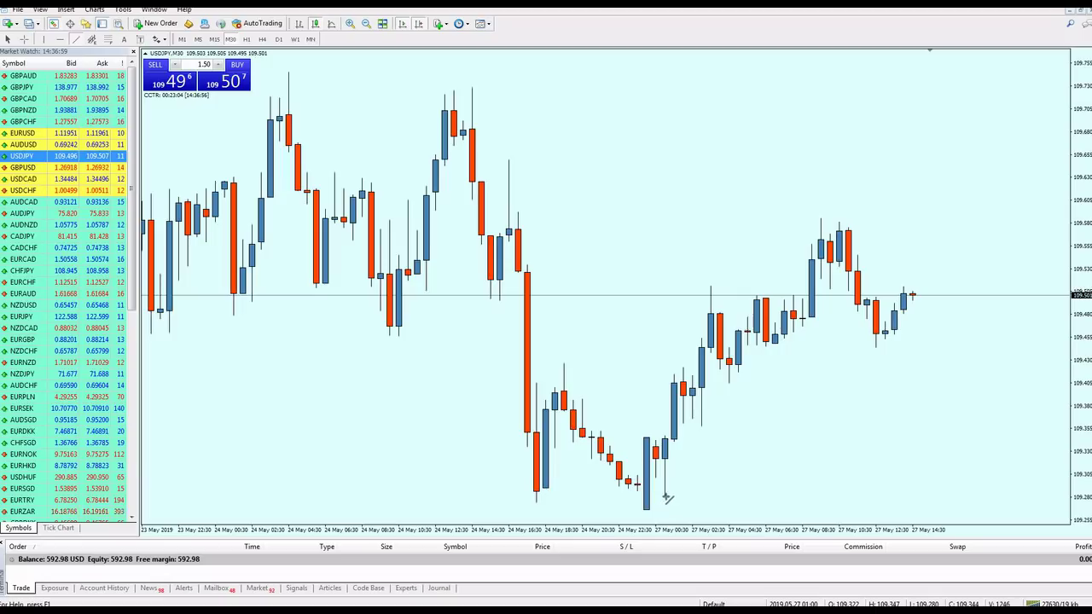
pyautogui.moveTo(666, 498); pyautogui.dragTo(924, 314)
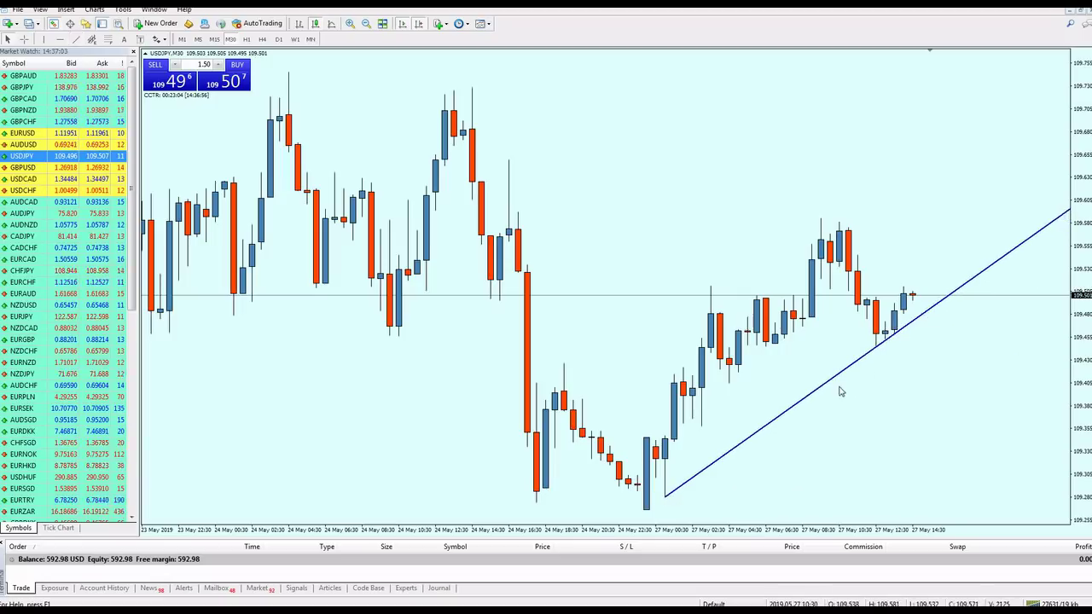
pyautogui.doubleClick(793, 408)
pyautogui.moveTo(793, 408); pyautogui.dragTo(798, 362)
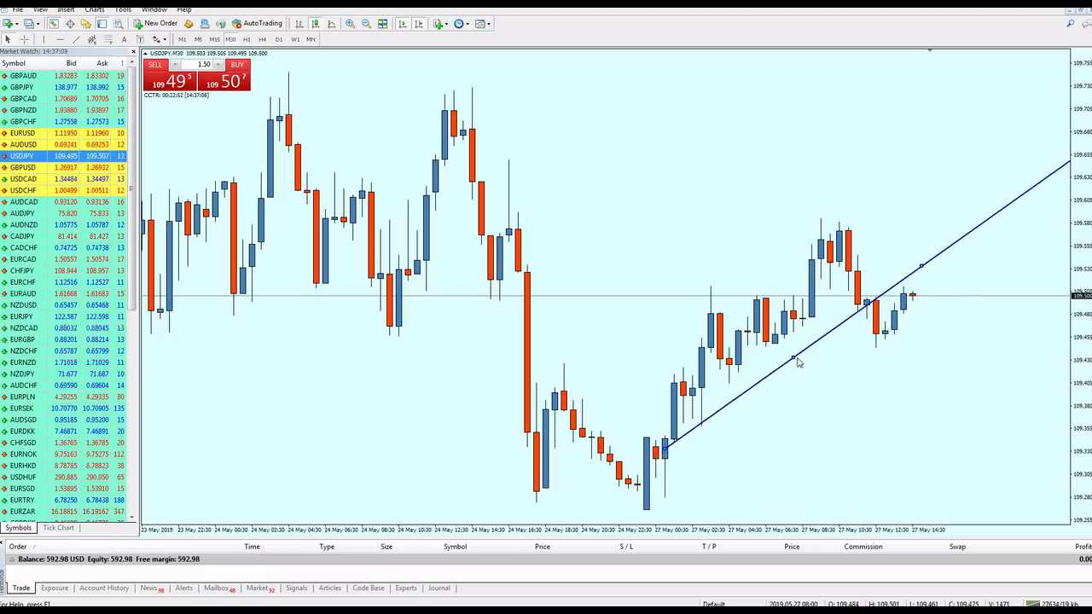
pyautogui.click(858, 348)
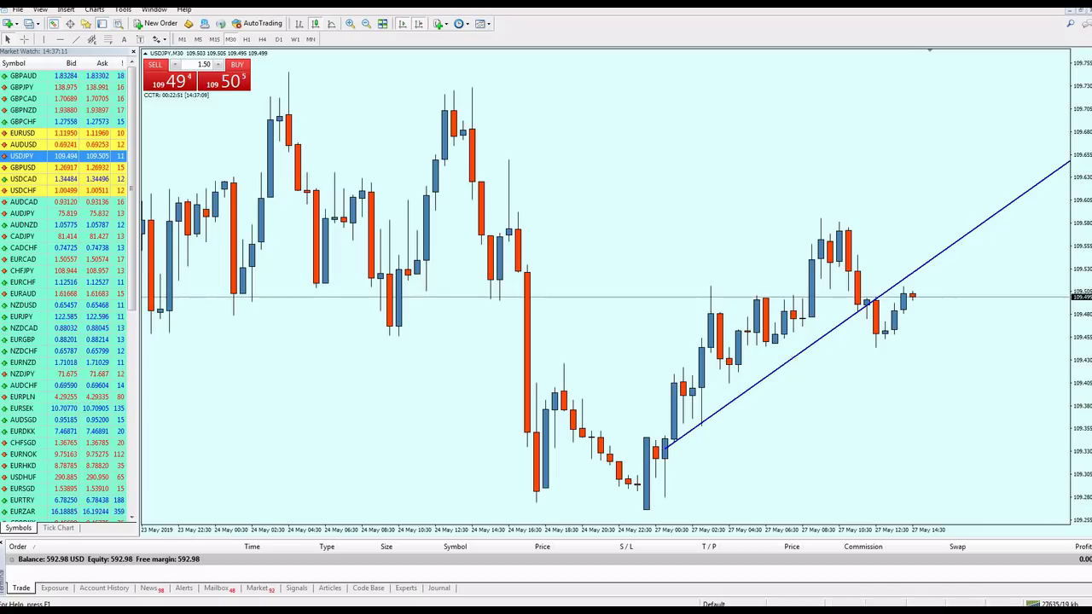
# Mark the USDJPY trendline's contact points and retest freehand with the word "Sell" above, and clear the markings
pyautogui.click(713, 415)
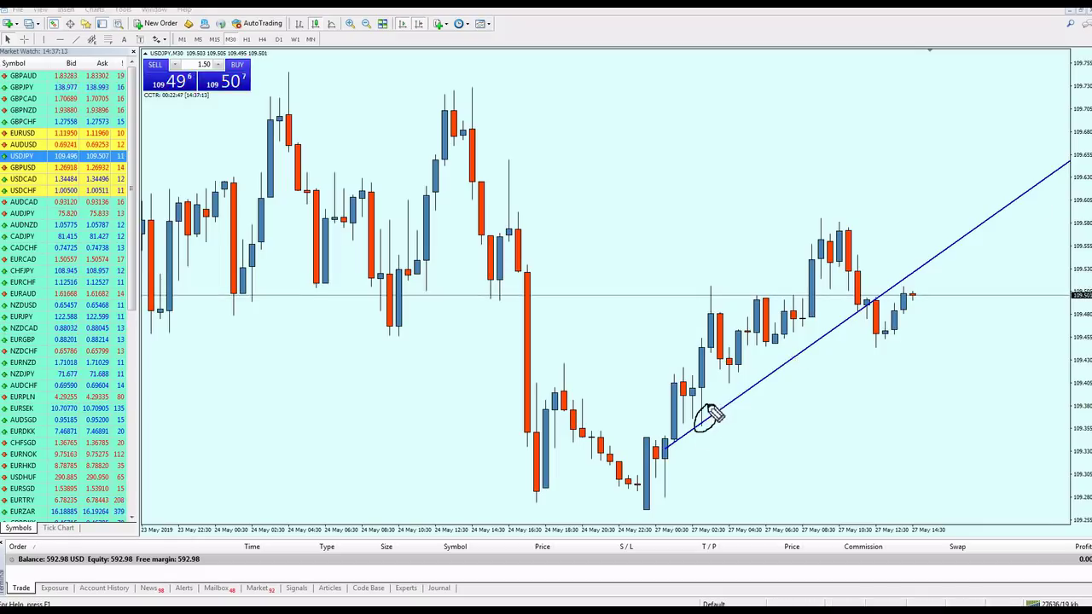
pyautogui.click(857, 309)
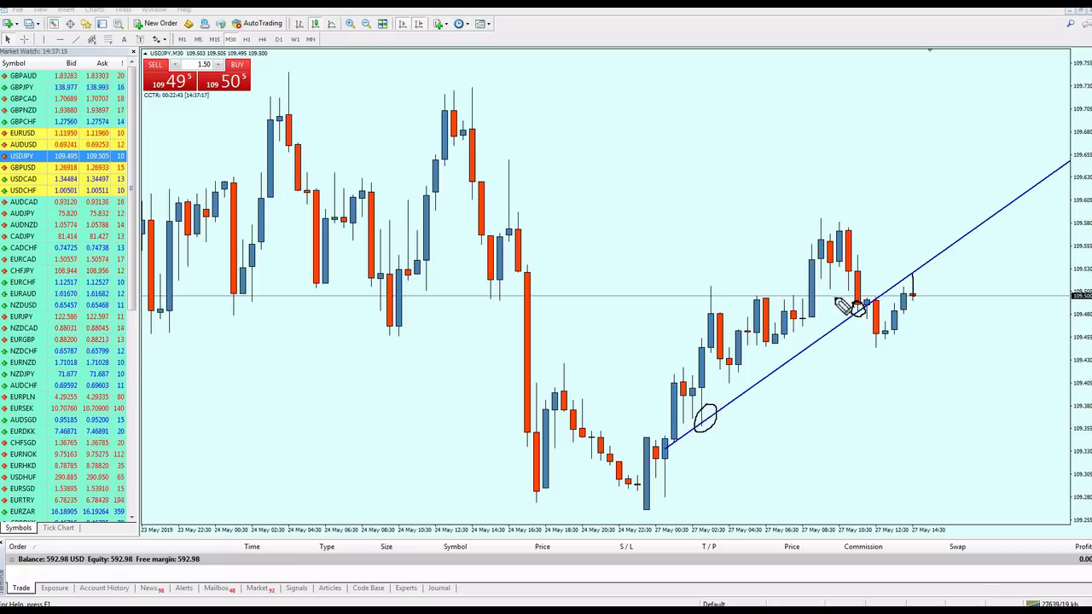
pyautogui.moveTo(911, 275); pyautogui.dragTo(913, 296)
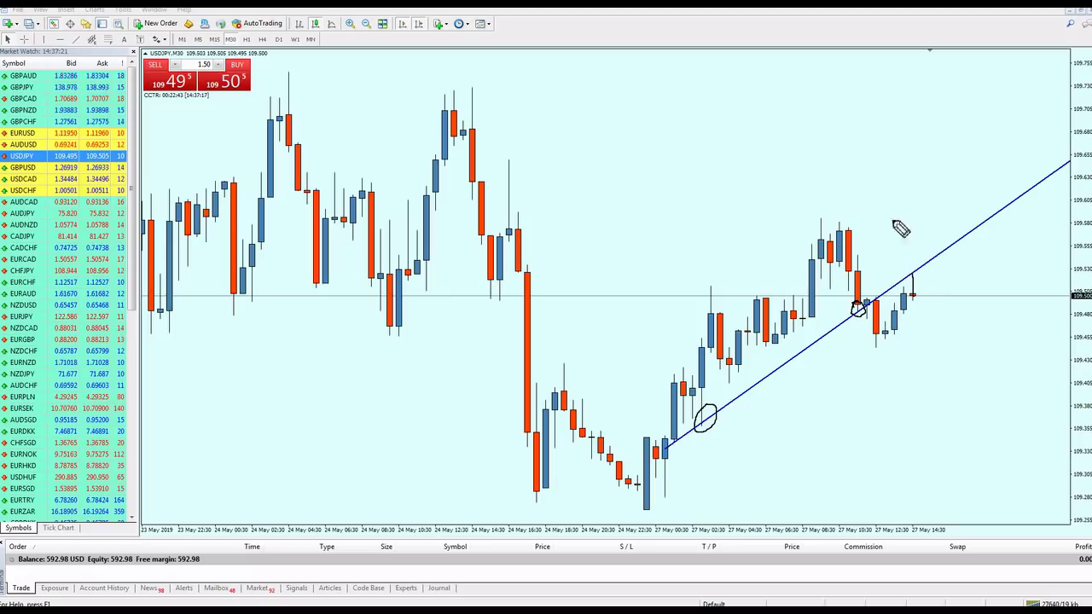
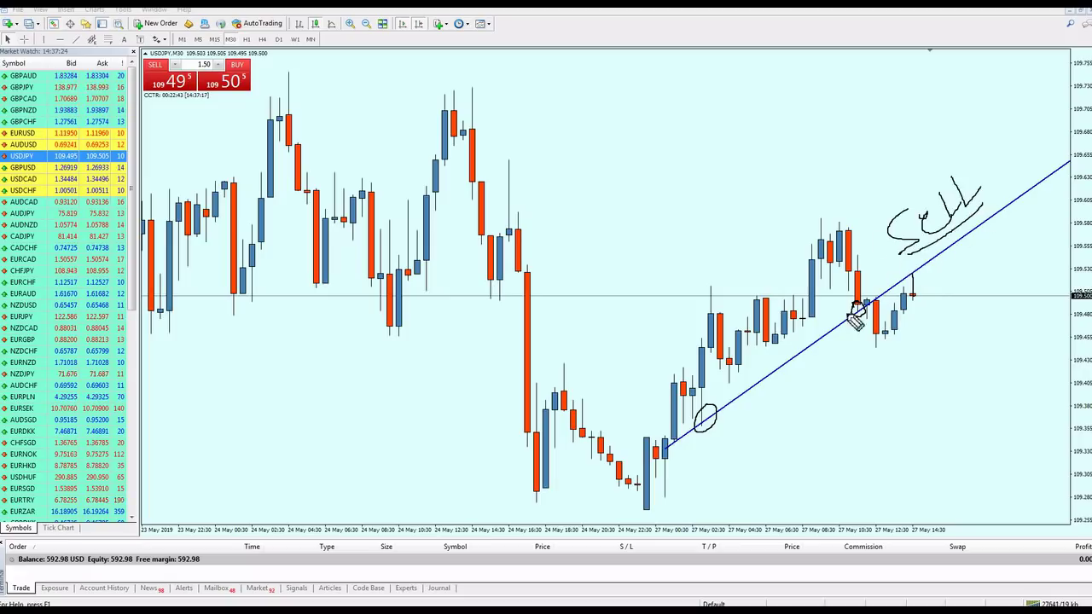
pyautogui.press('Escape')
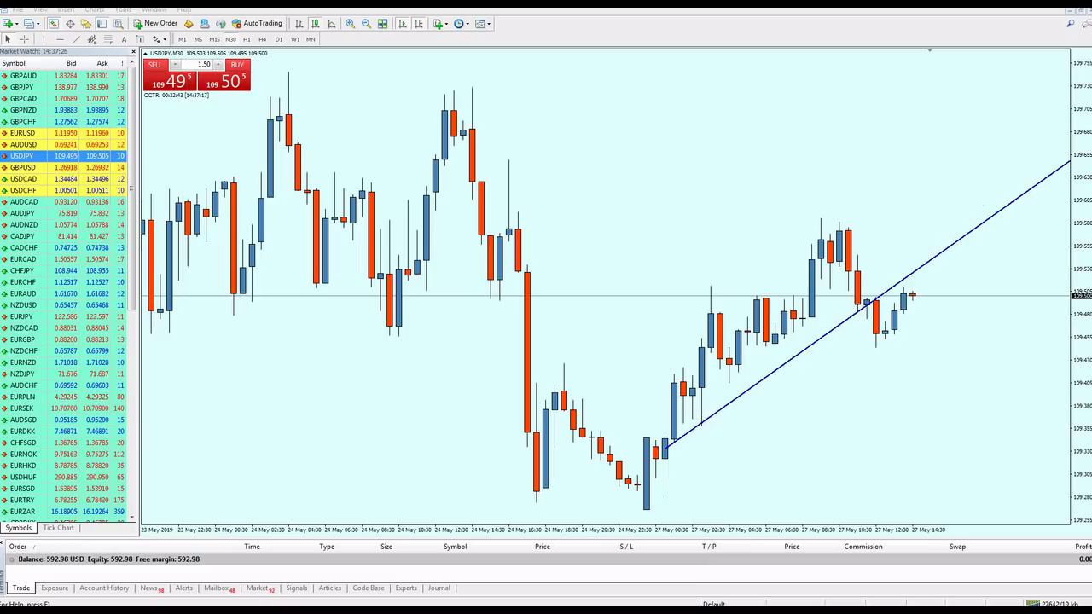
# Point out the latest USDJPY candle with the crosshair and mark the trendline retest level and the recent low with freehand lines
pyautogui.middleClick(914, 285)
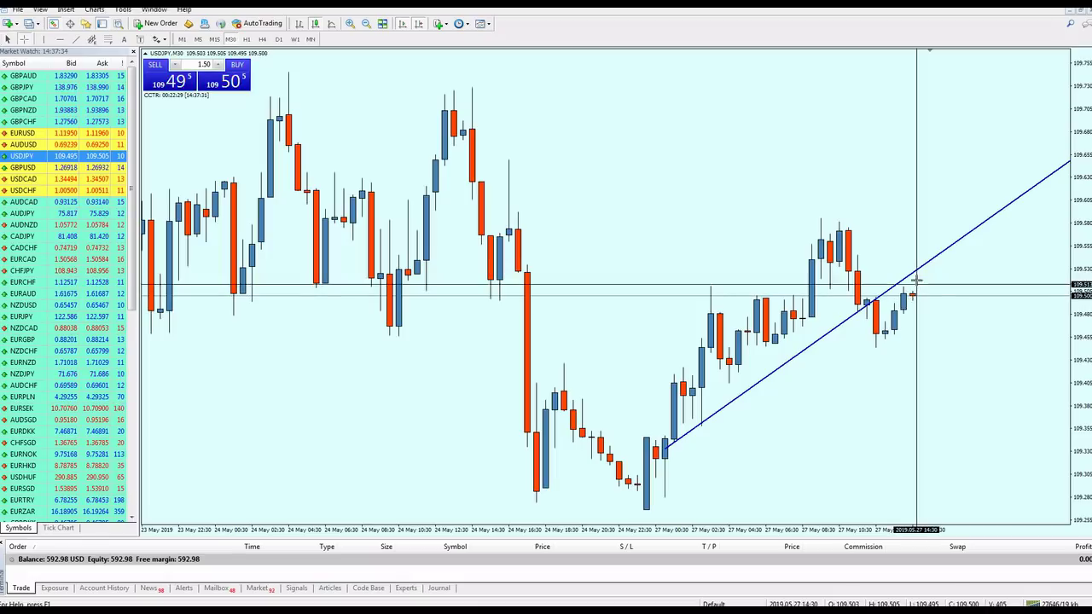
pyautogui.moveTo(915, 273); pyautogui.dragTo(922, 334)
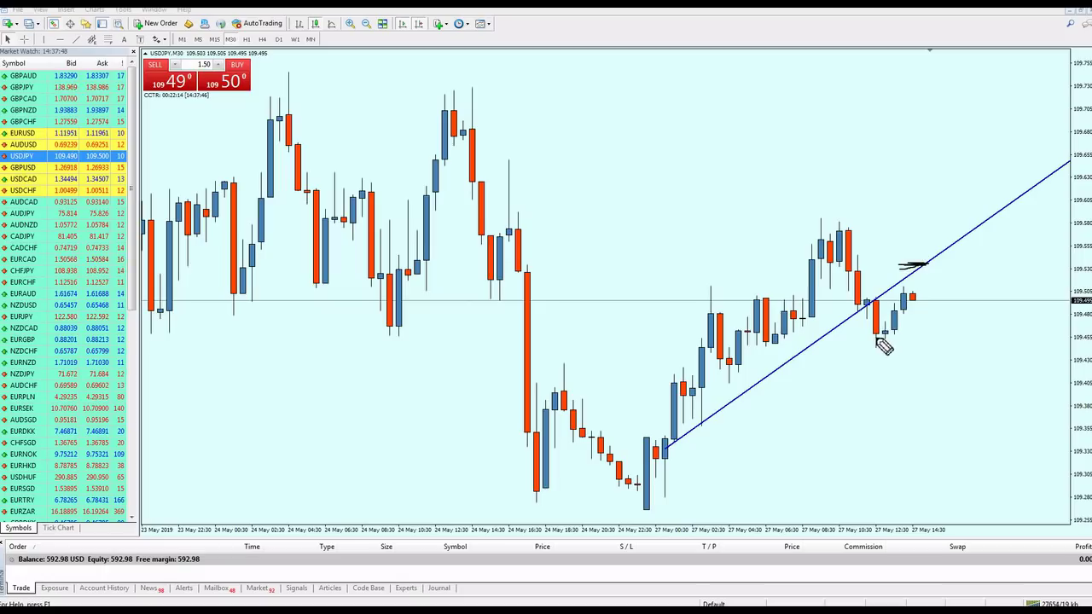
pyautogui.moveTo(875, 339); pyautogui.dragTo(938, 340)
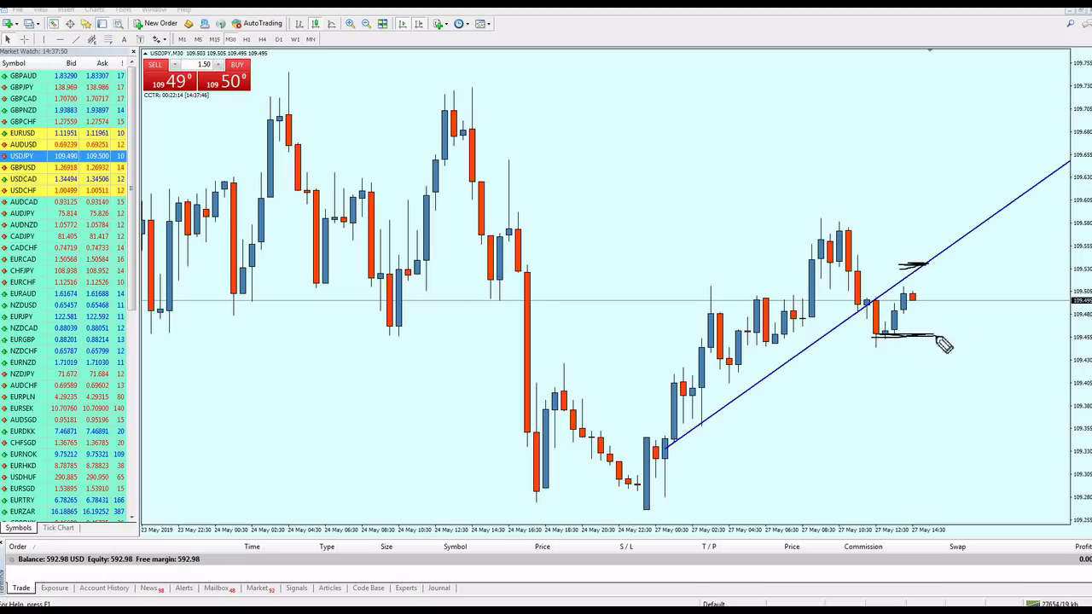
# Clear the freehand level lines and delete the rising USDJPY trendline
pyautogui.press('Escape')
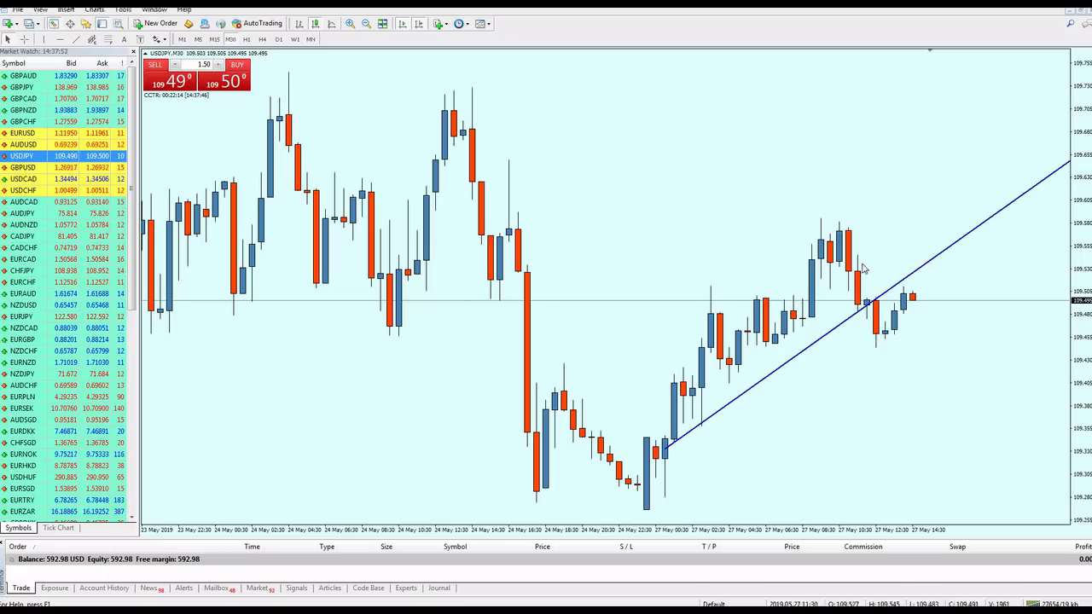
pyautogui.press('-')
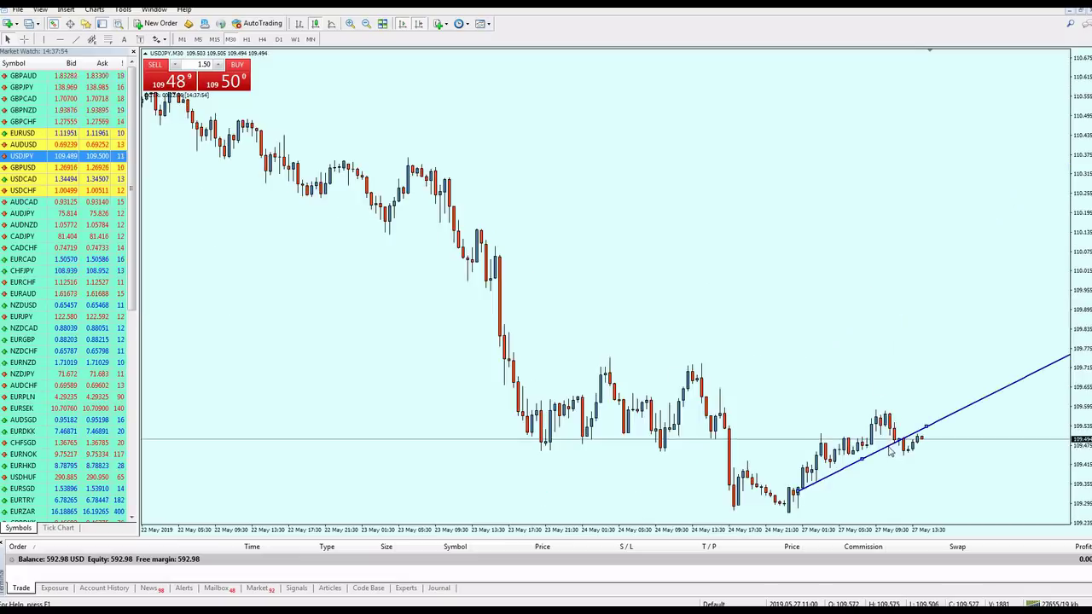
pyautogui.press('Delete')
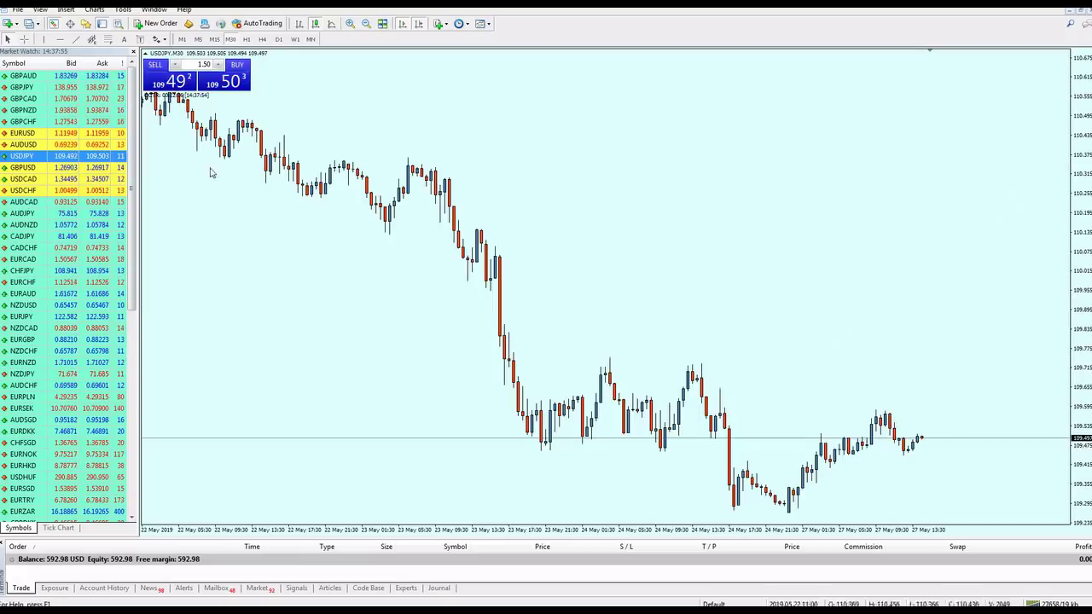
# Browse the GBPUSD and USDCAD charts and load the USDCHF chart
pyautogui.moveTo(98, 173); pyautogui.dragTo(441, 183)
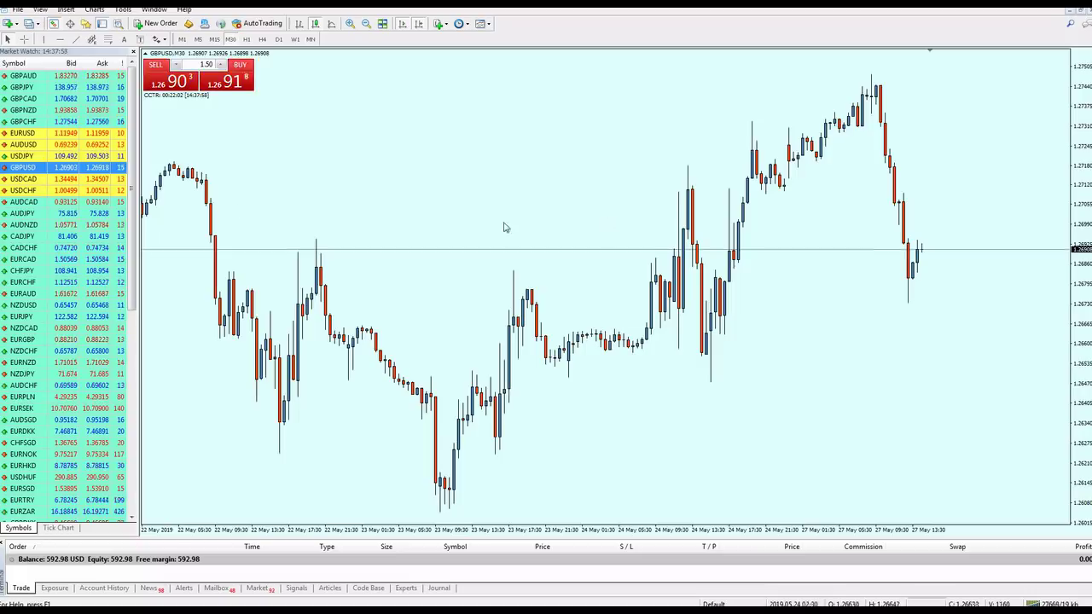
pyautogui.press('-')
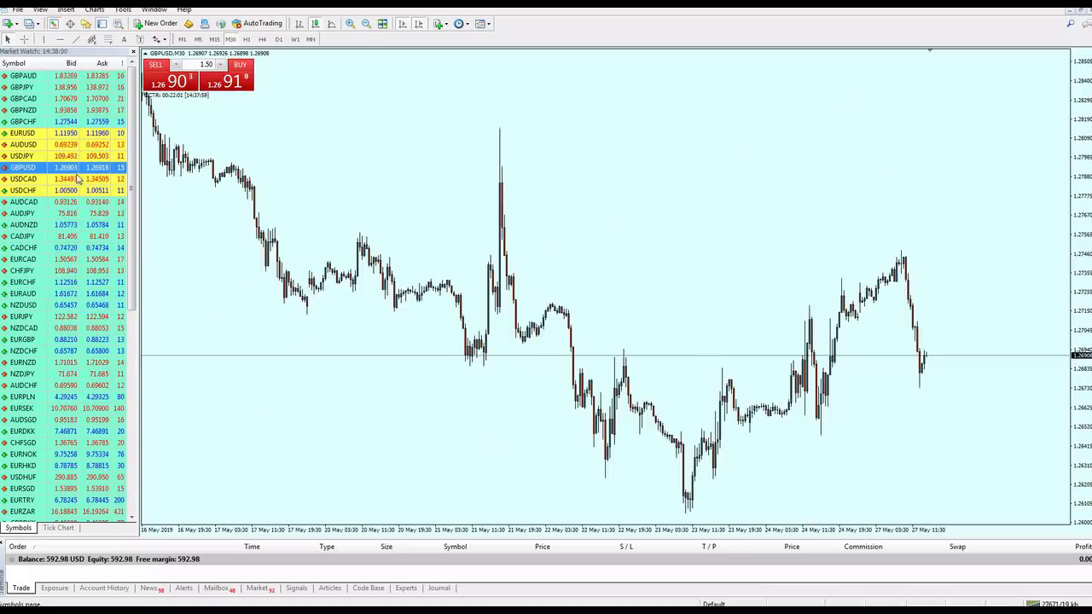
pyautogui.moveTo(9, 180); pyautogui.dragTo(158, 223)
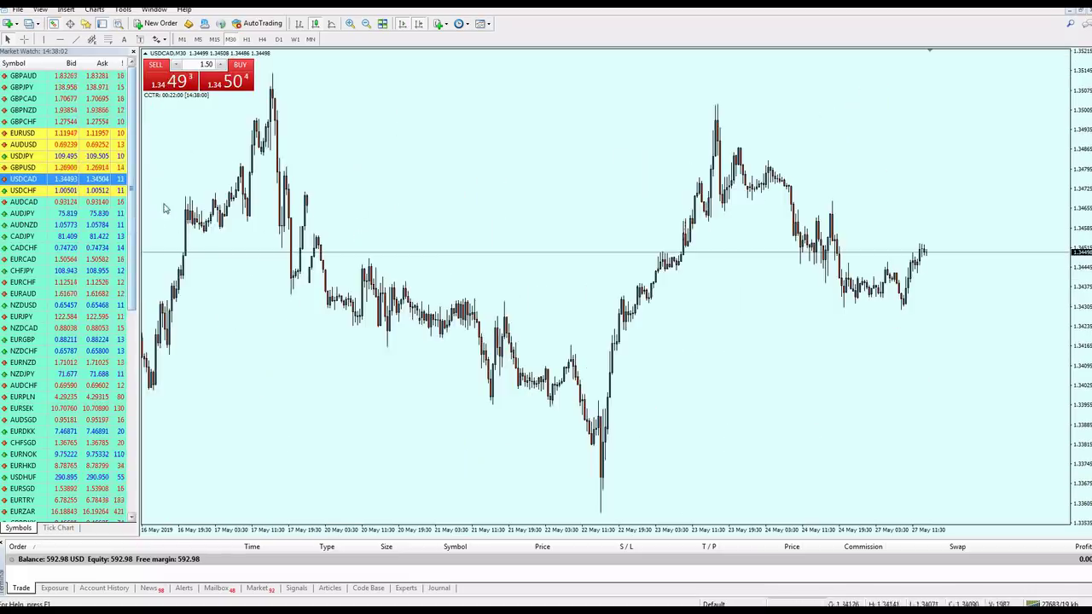
pyautogui.moveTo(41, 190); pyautogui.dragTo(367, 237)
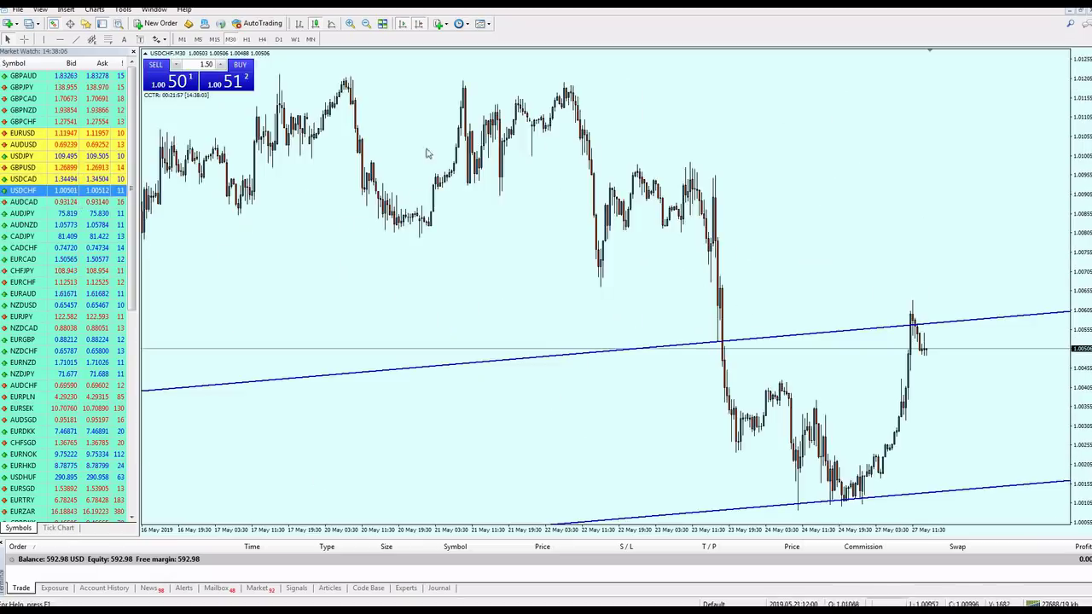
# Set the USDCHF chart to the 4-hour timeframe and delete the upper of its two parallel trendlines
pyautogui.click(247, 39)
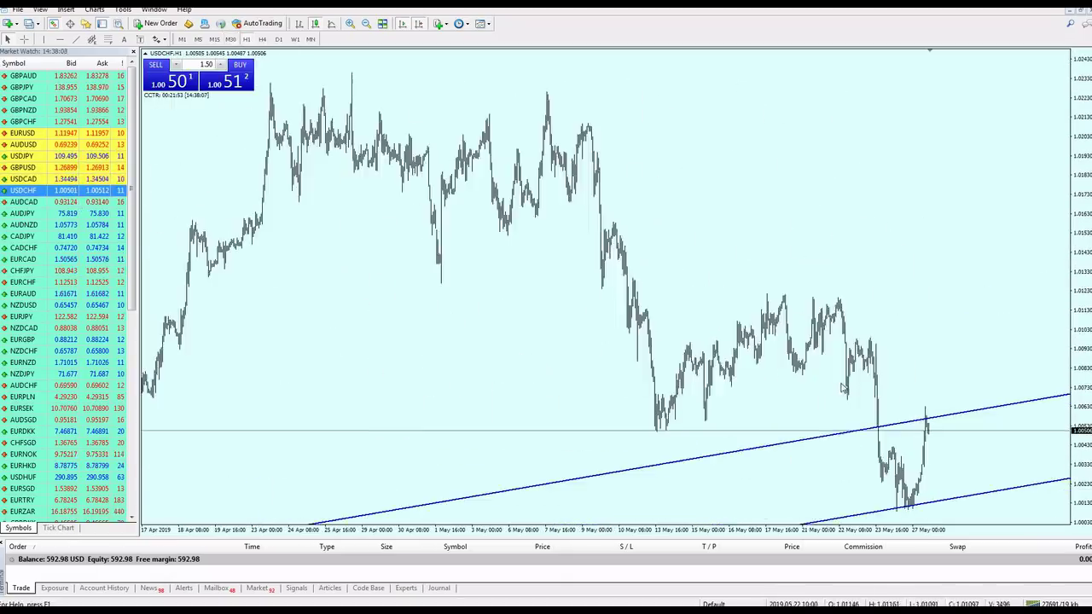
pyautogui.click(262, 39)
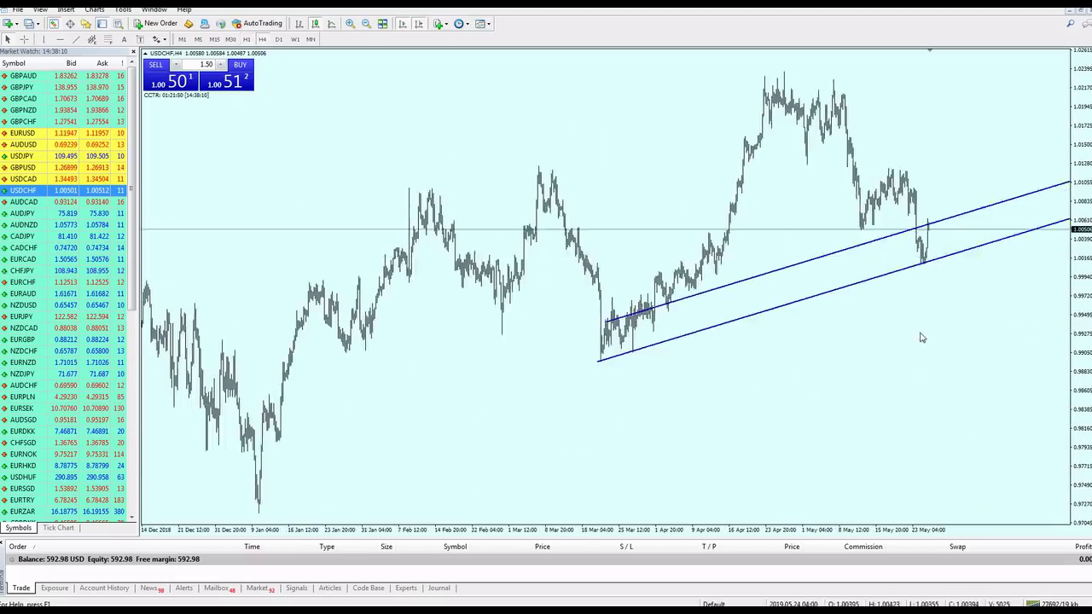
pyautogui.press('+')
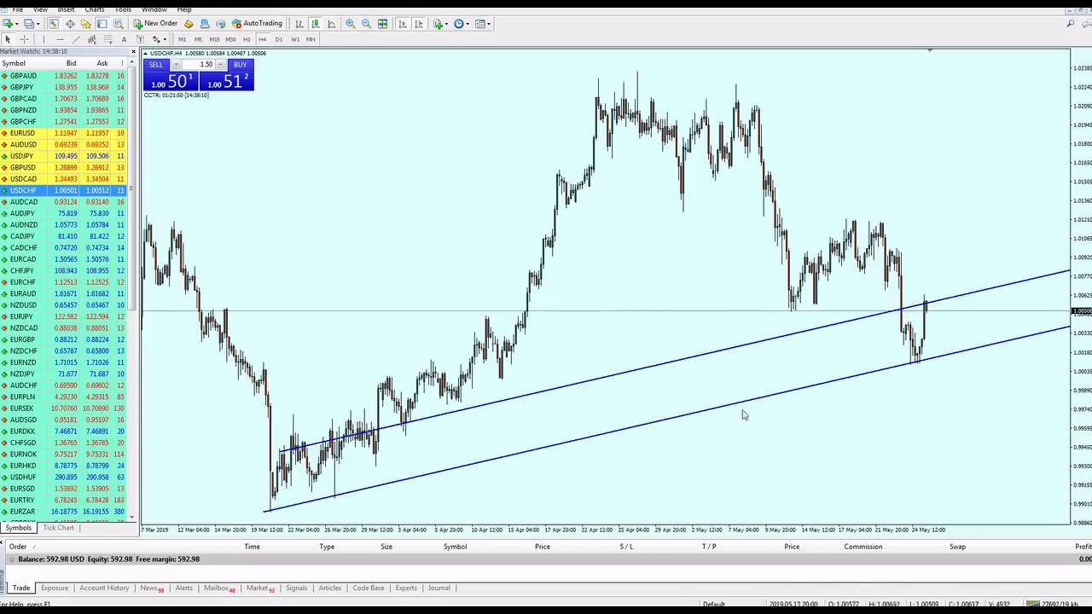
pyautogui.doubleClick(711, 356)
pyautogui.press('Delete')
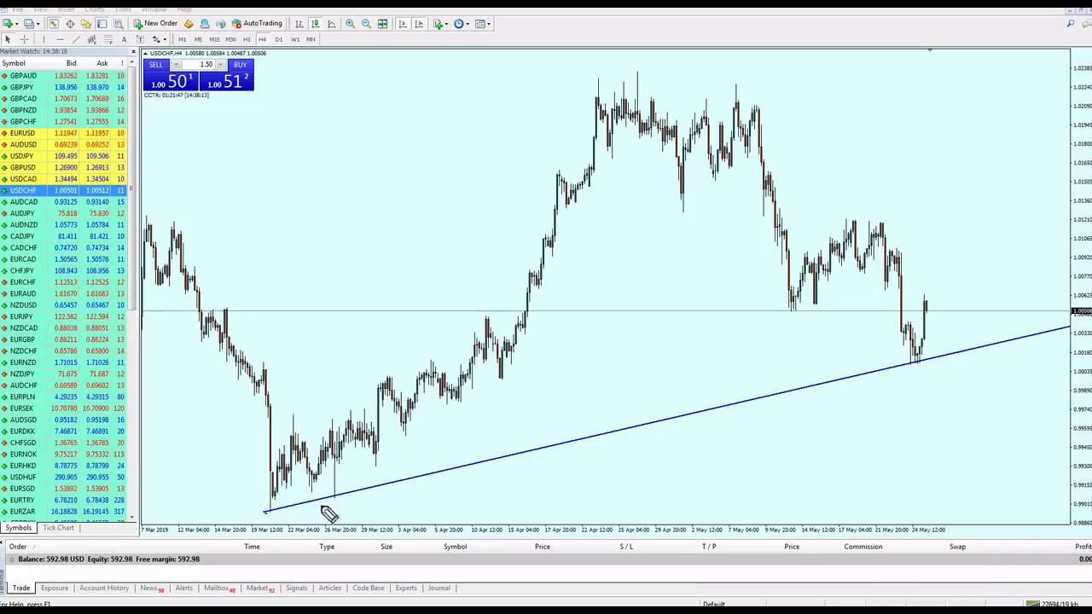
# Circle the USDCHF trendline's contact areas at the late March lows and the 24 May low freehand, and clear the circles
pyautogui.moveTo(324, 509); pyautogui.dragTo(311, 519)
pyautogui.moveTo(919, 362); pyautogui.dragTo(931, 401)
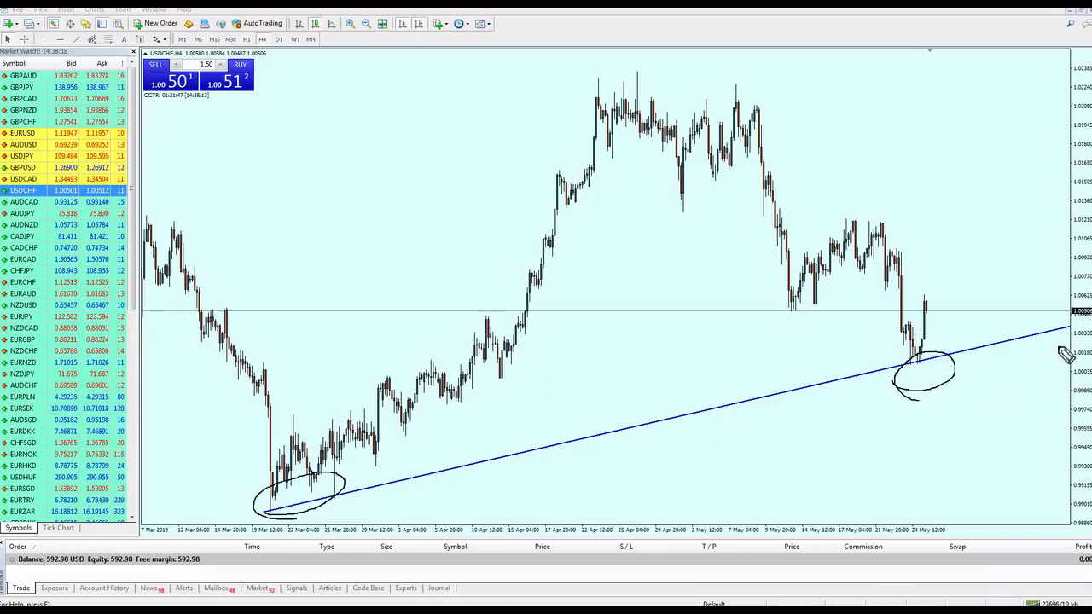
pyautogui.press('Escape')
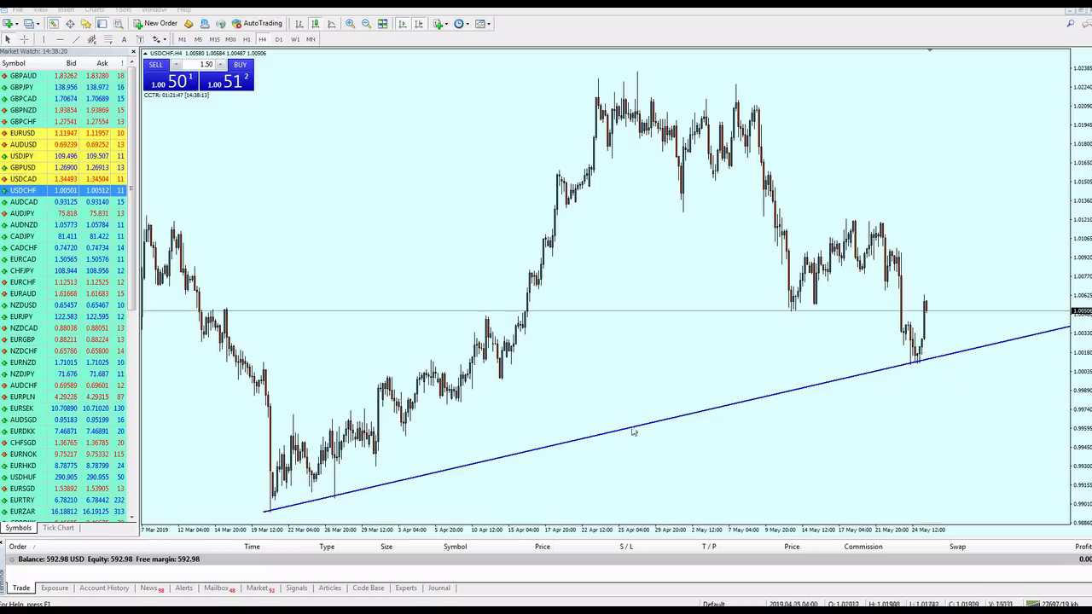
# Circle the early April USDCHF low freehand and shift the trendline up parallel until it meets that low
pyautogui.doubleClick(614, 433)
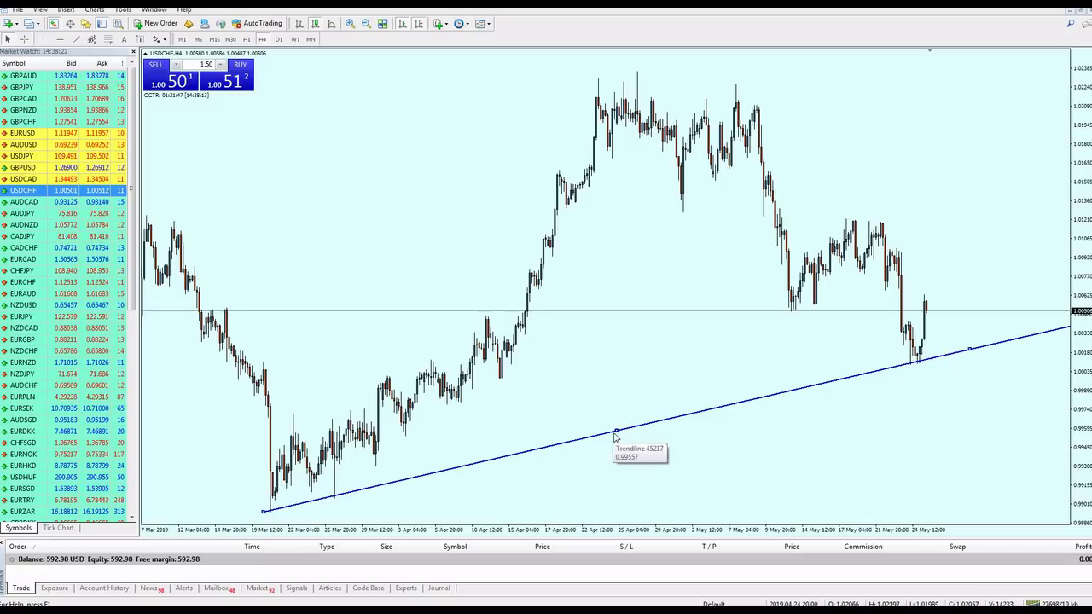
pyautogui.moveTo(614, 433); pyautogui.dragTo(611, 400)
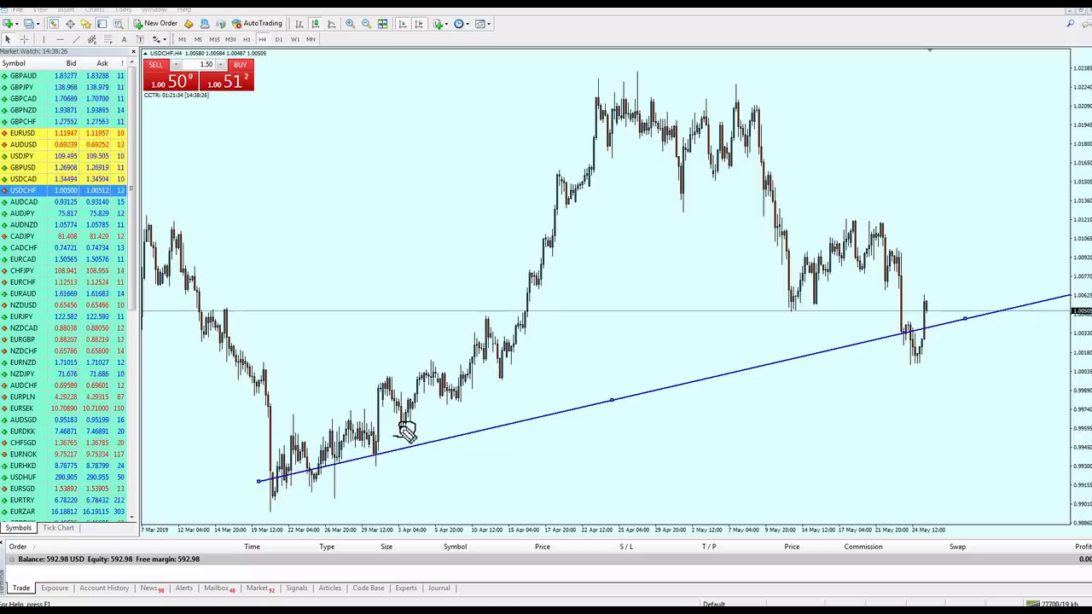
pyautogui.moveTo(406, 431); pyautogui.dragTo(397, 435)
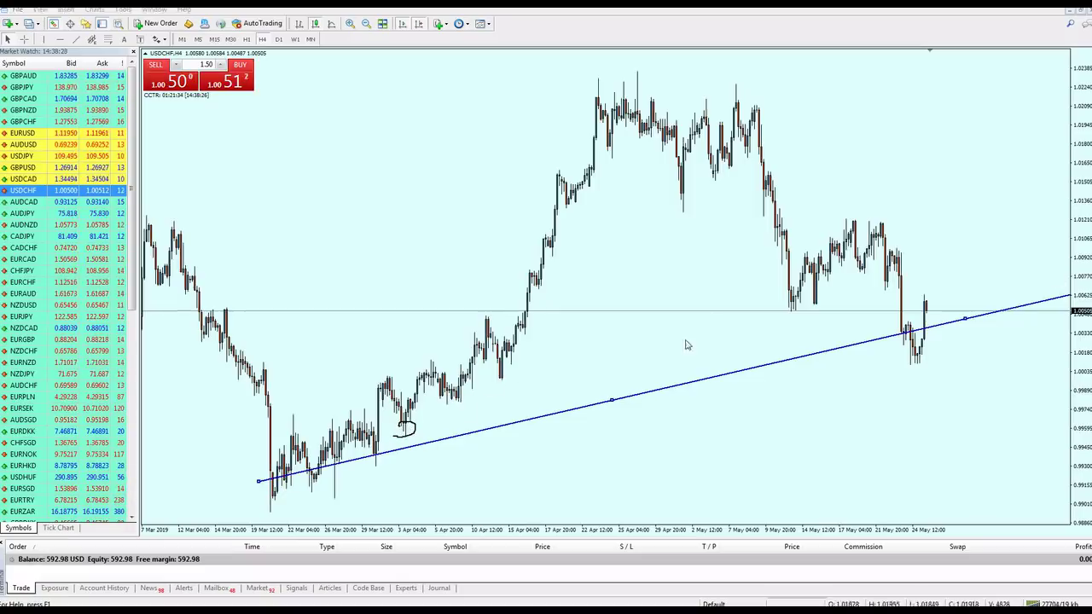
pyautogui.moveTo(612, 400); pyautogui.dragTo(615, 379)
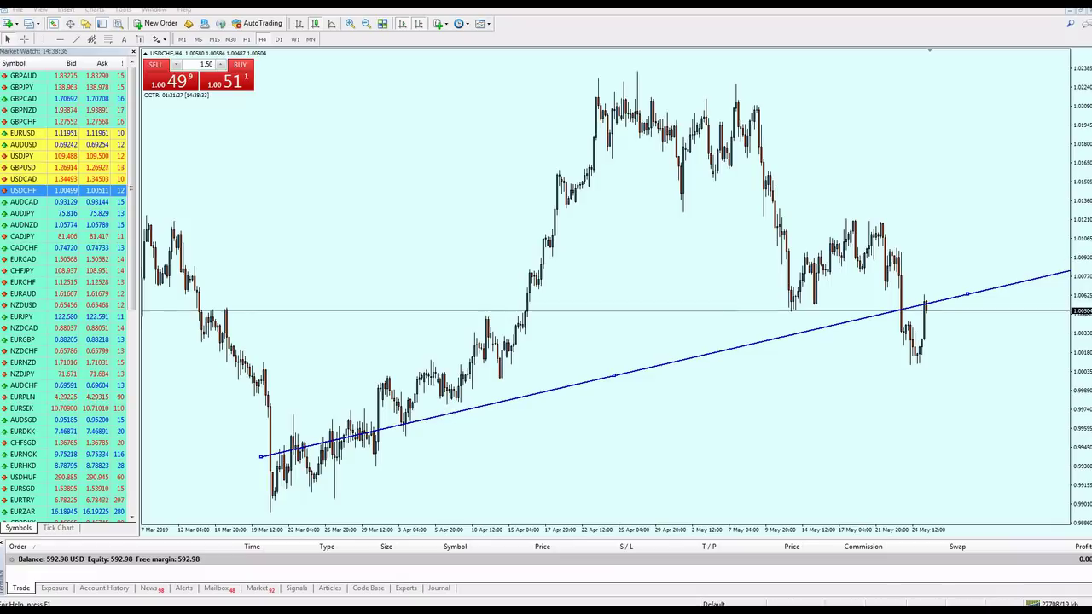
# Circle the USDCHF trendline's early April contact point and mark the late May break below the line and its retest freehand
pyautogui.moveTo(414, 444); pyautogui.dragTo(437, 437)
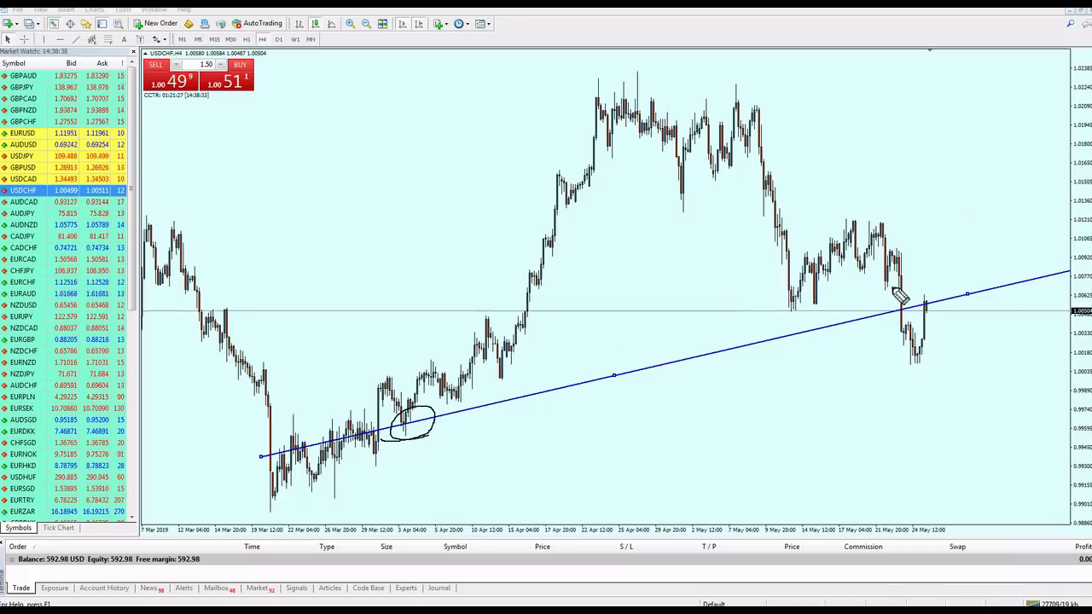
pyautogui.moveTo(918, 287)
pyautogui.mouseDown()
pyautogui.moveTo(897, 313)
pyautogui.moveTo(909, 344)
pyautogui.moveTo(923, 338)
pyautogui.moveTo(931, 307)
pyautogui.moveTo(913, 329)
pyautogui.moveTo(929, 301)
pyautogui.mouseUp()
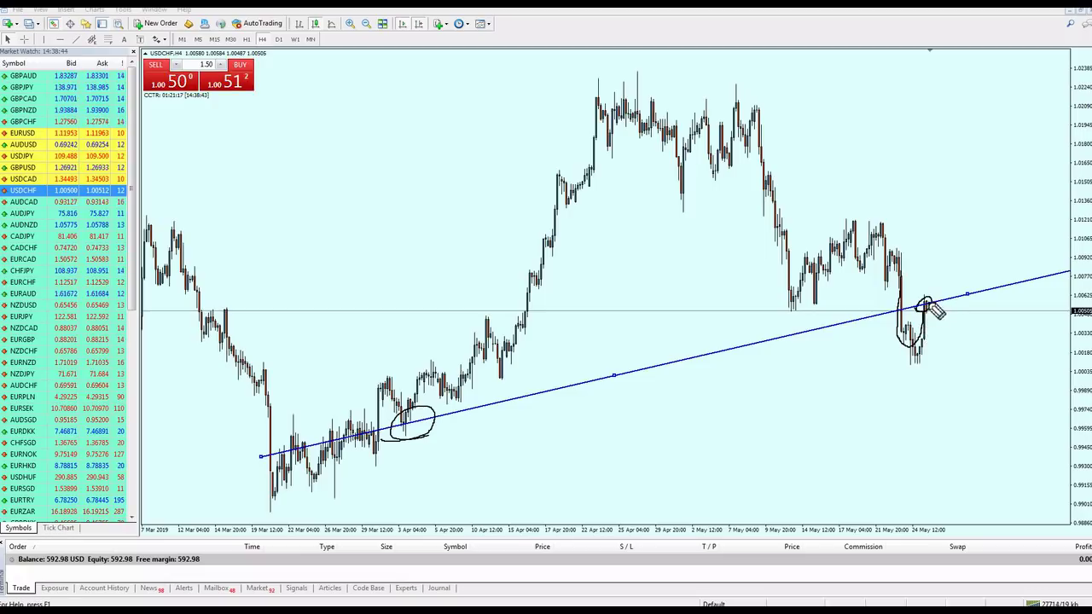
# Clear the freehand markings and delete the rising trendline from the USDCHF chart
pyautogui.press('Escape')
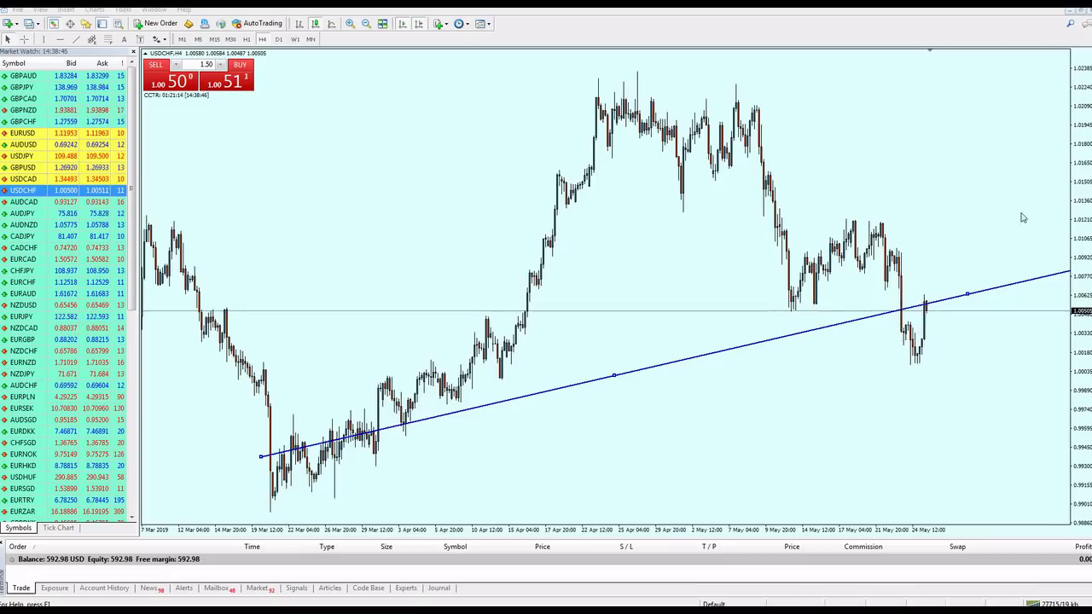
pyautogui.middleClick(928, 303)
pyautogui.moveTo(928, 303); pyautogui.dragTo(926, 306)
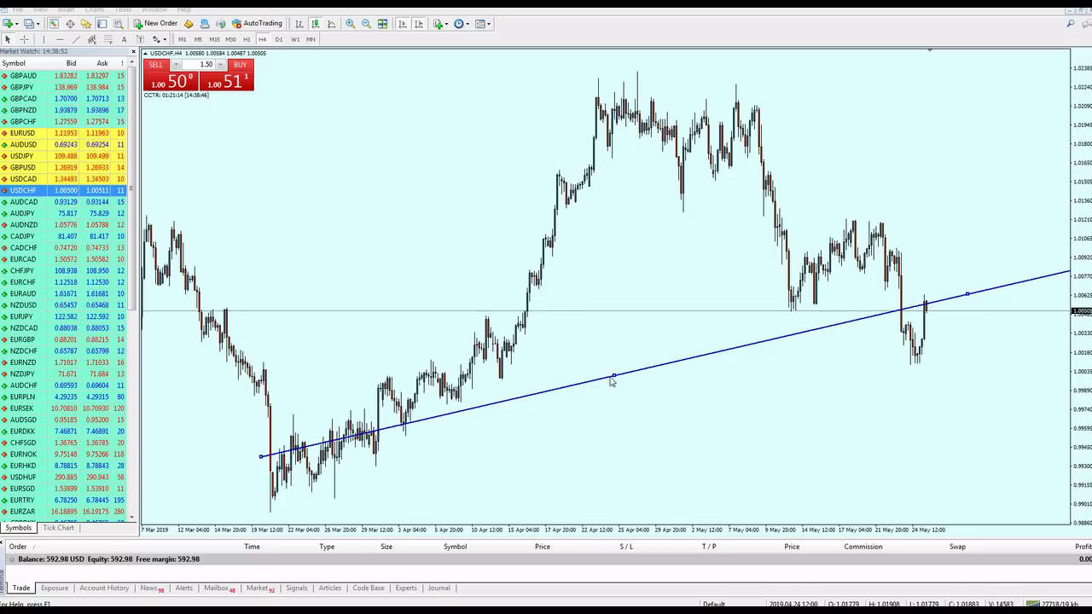
pyautogui.press('Delete')
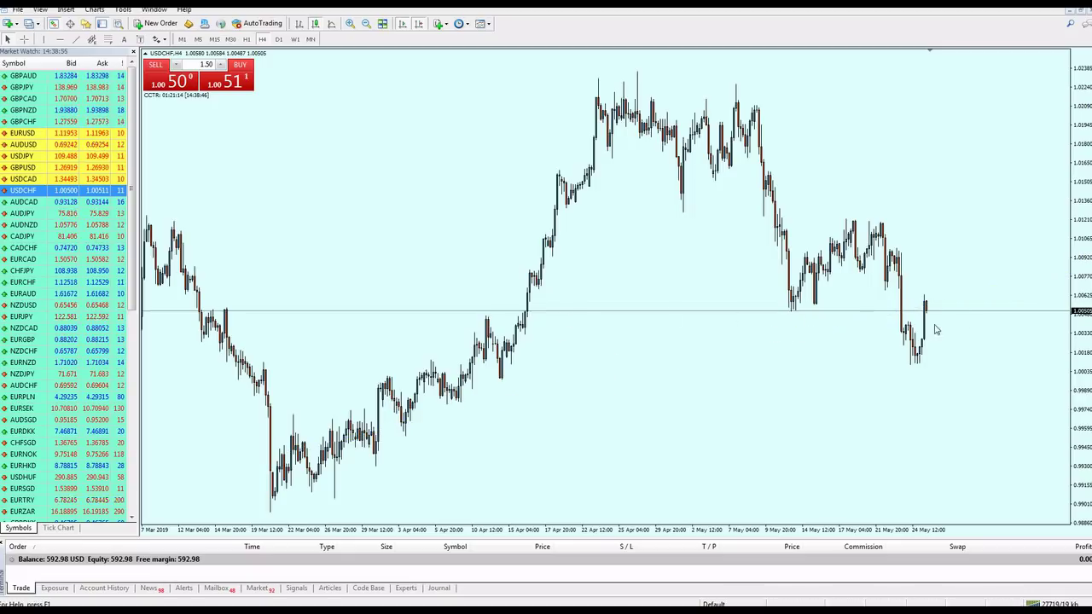
# Browse the charts of the pairs listed from AUDJPY through AUDCHF for a suitable trendline example
pyautogui.moveTo(51, 205); pyautogui.dragTo(196, 223)
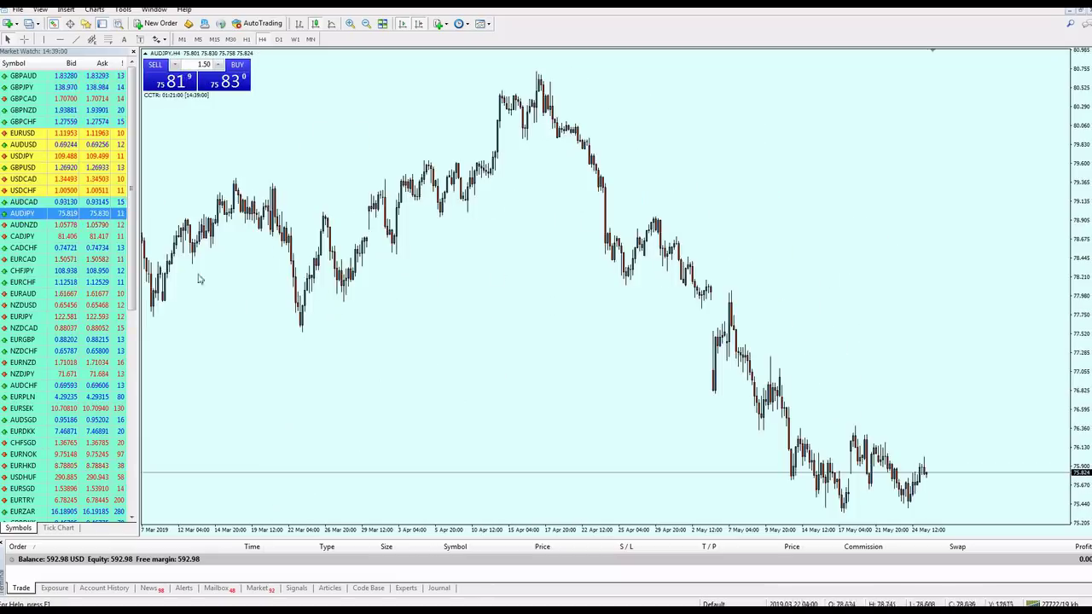
pyautogui.moveTo(23, 224); pyautogui.dragTo(604, 240)
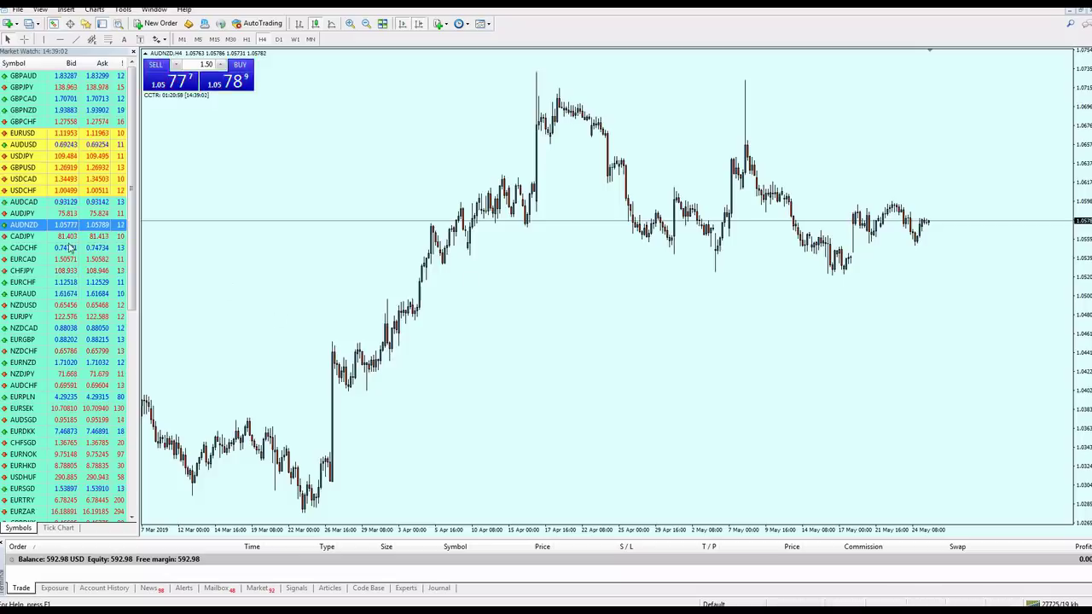
pyautogui.moveTo(66, 237); pyautogui.dragTo(437, 278)
pyautogui.moveTo(34, 247); pyautogui.dragTo(251, 253)
pyautogui.moveTo(34, 259); pyautogui.dragTo(347, 285)
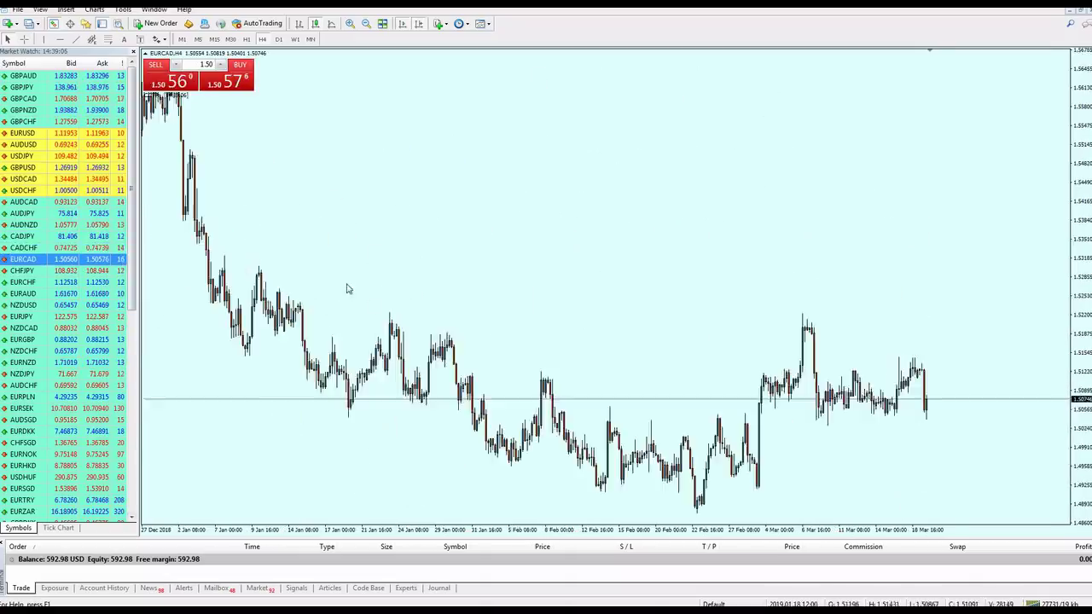
pyautogui.moveTo(34, 271); pyautogui.dragTo(421, 295)
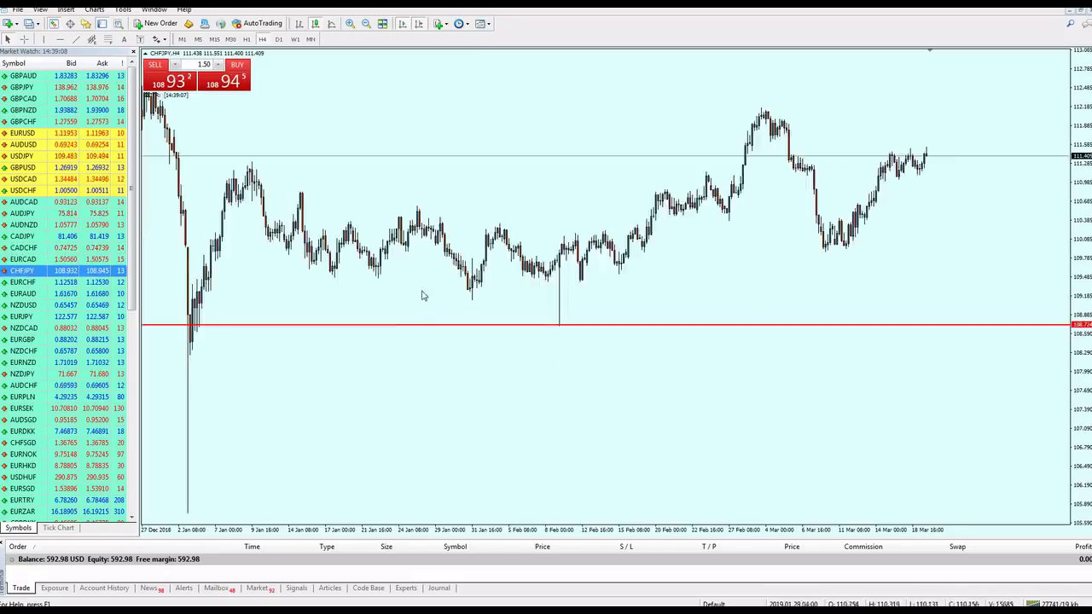
pyautogui.moveTo(110, 282); pyautogui.dragTo(179, 307)
pyautogui.moveTo(35, 293); pyautogui.dragTo(281, 336)
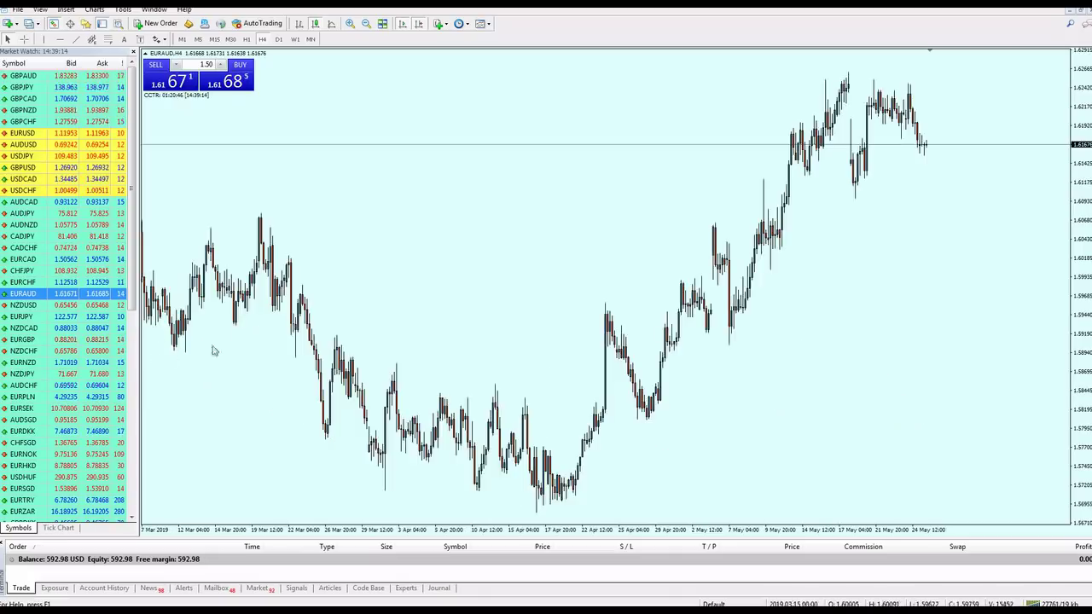
pyautogui.moveTo(85, 305); pyautogui.dragTo(231, 337)
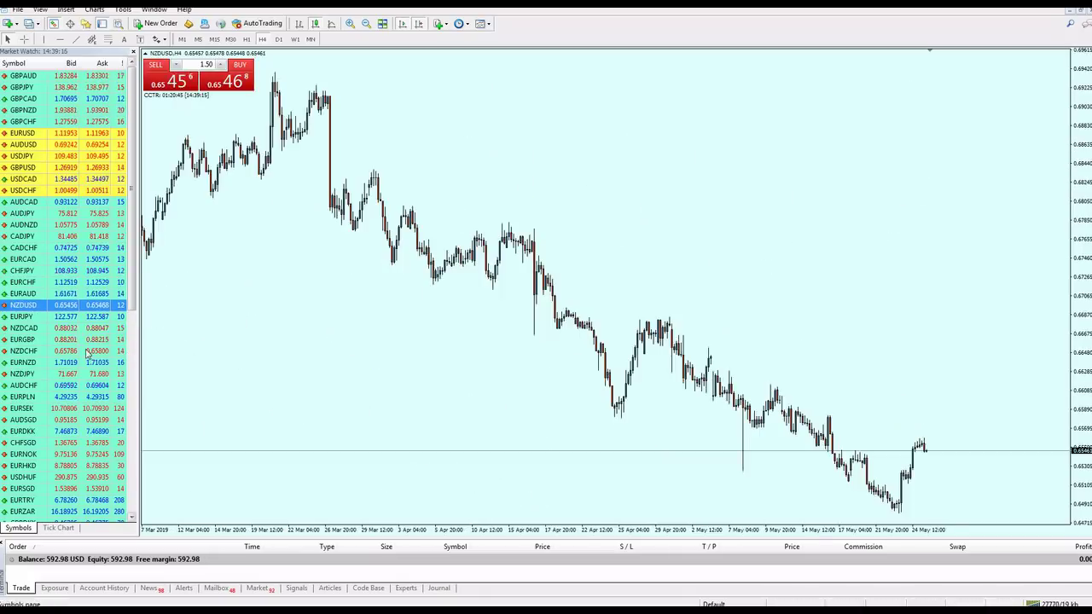
pyautogui.moveTo(77, 317); pyautogui.dragTo(414, 341)
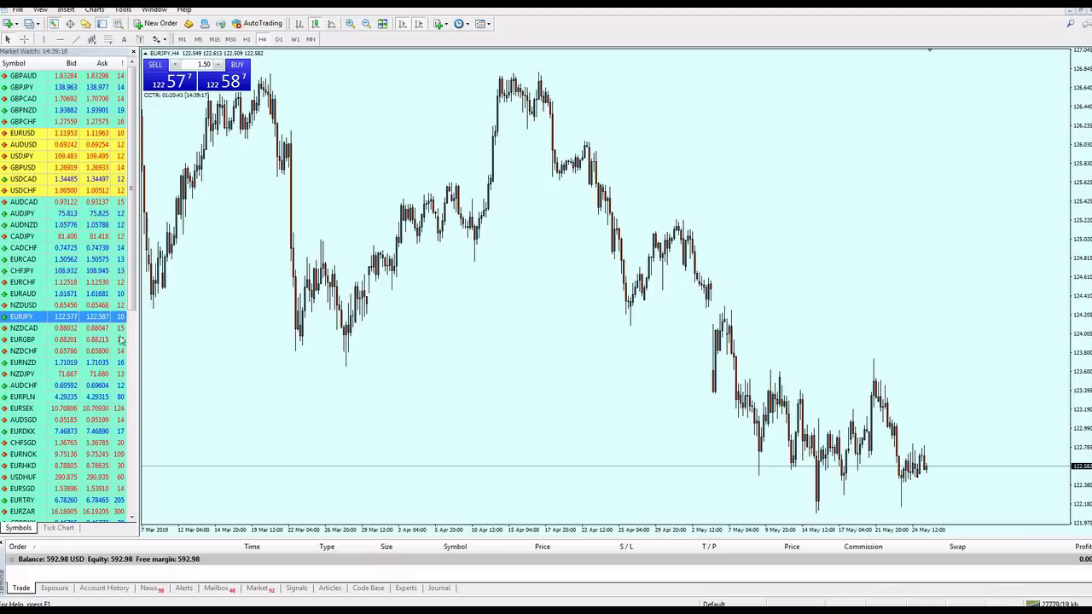
pyautogui.moveTo(77, 328); pyautogui.dragTo(321, 335)
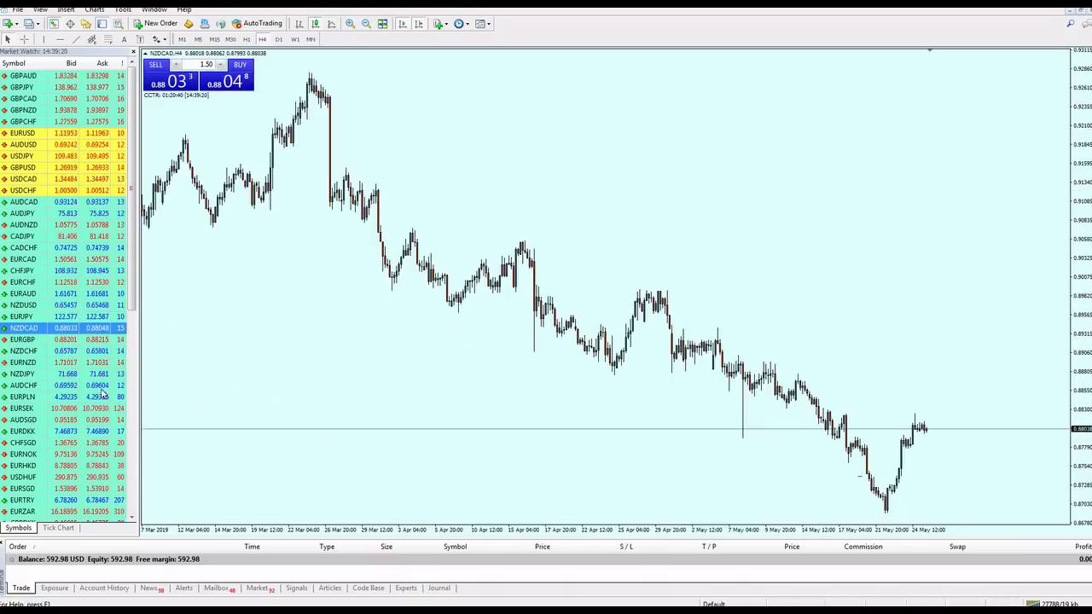
pyautogui.moveTo(100, 344); pyautogui.dragTo(348, 370)
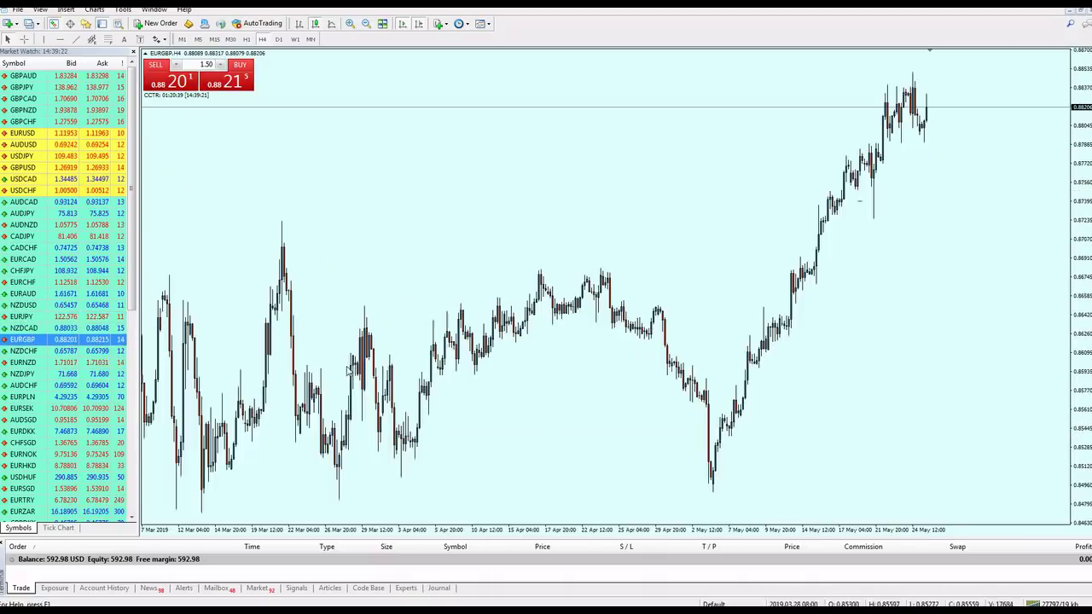
pyautogui.moveTo(51, 350); pyautogui.dragTo(312, 346)
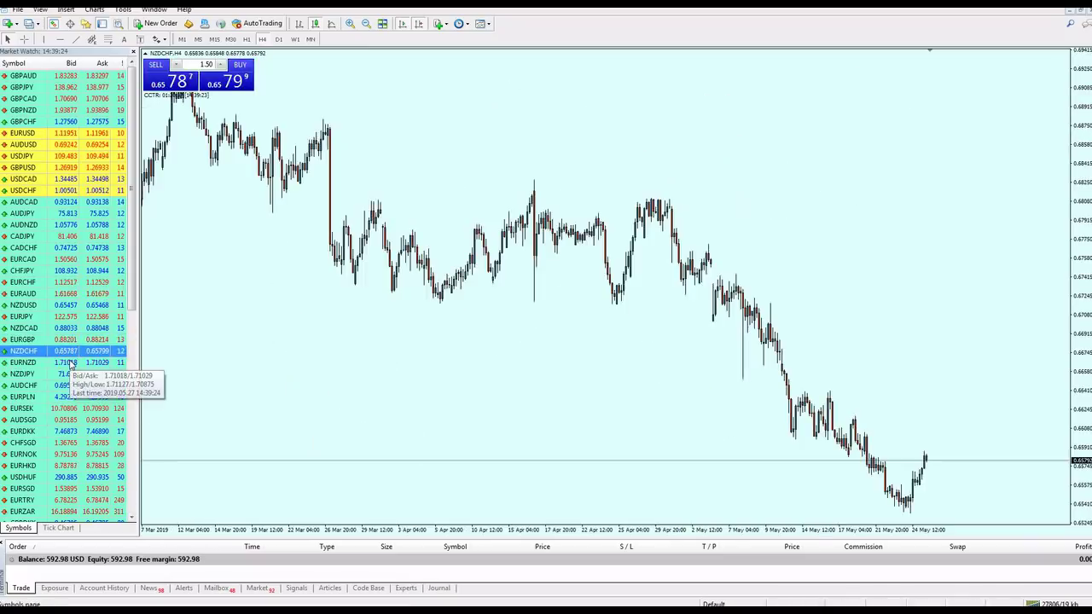
pyautogui.moveTo(70, 364); pyautogui.dragTo(358, 363)
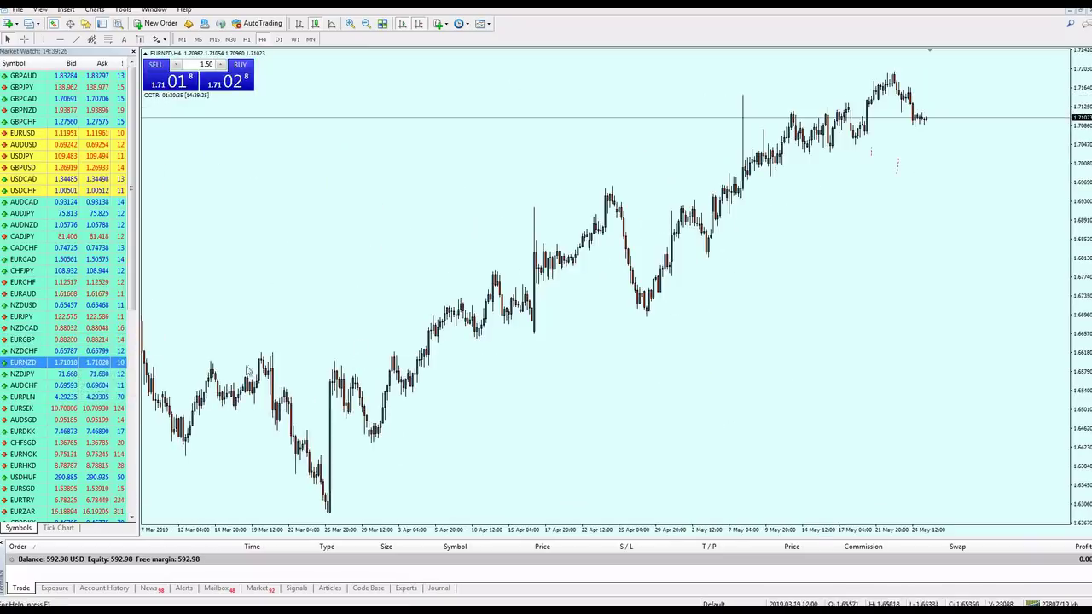
pyautogui.moveTo(92, 377); pyautogui.dragTo(351, 359)
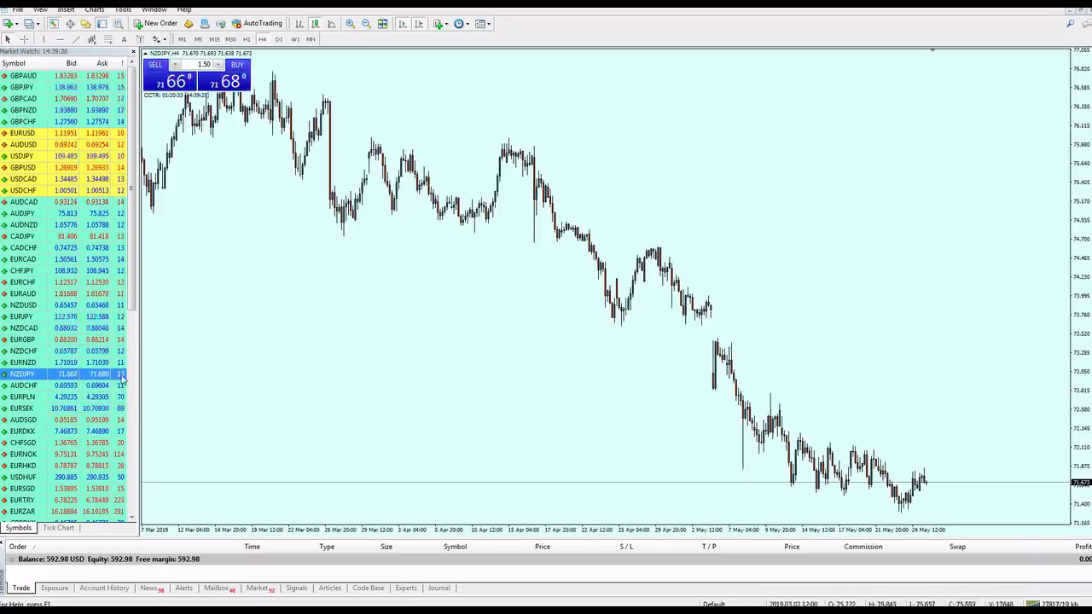
pyautogui.moveTo(91, 386); pyautogui.dragTo(372, 372)
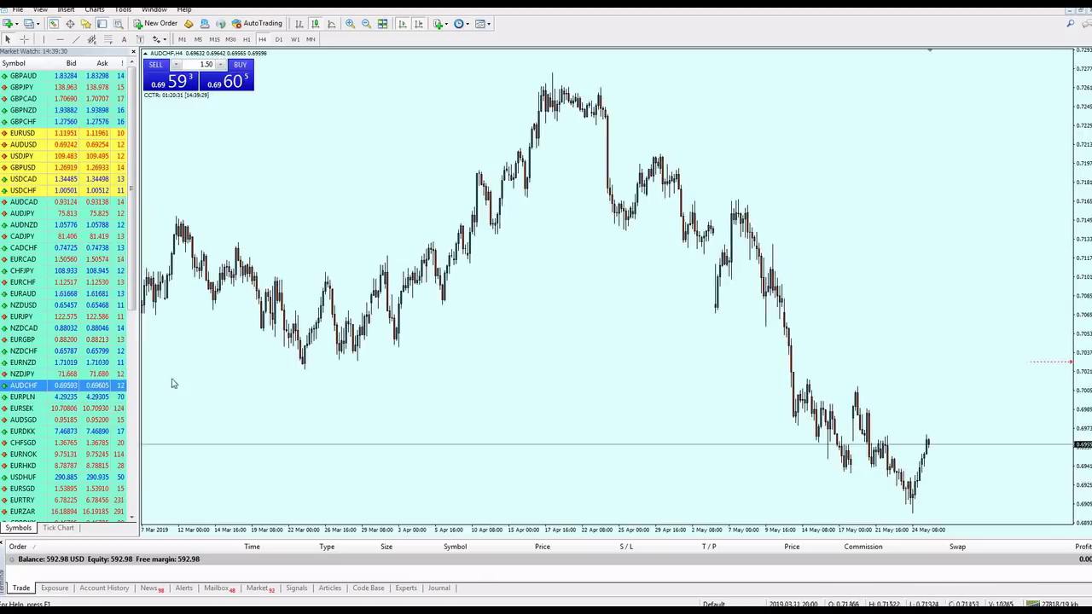
# Load EURPLN, set its chart to the 1-hour timeframe and draw a falling trendline through the 24 May and 27 May highs
pyautogui.moveTo(93, 398); pyautogui.dragTo(324, 374)
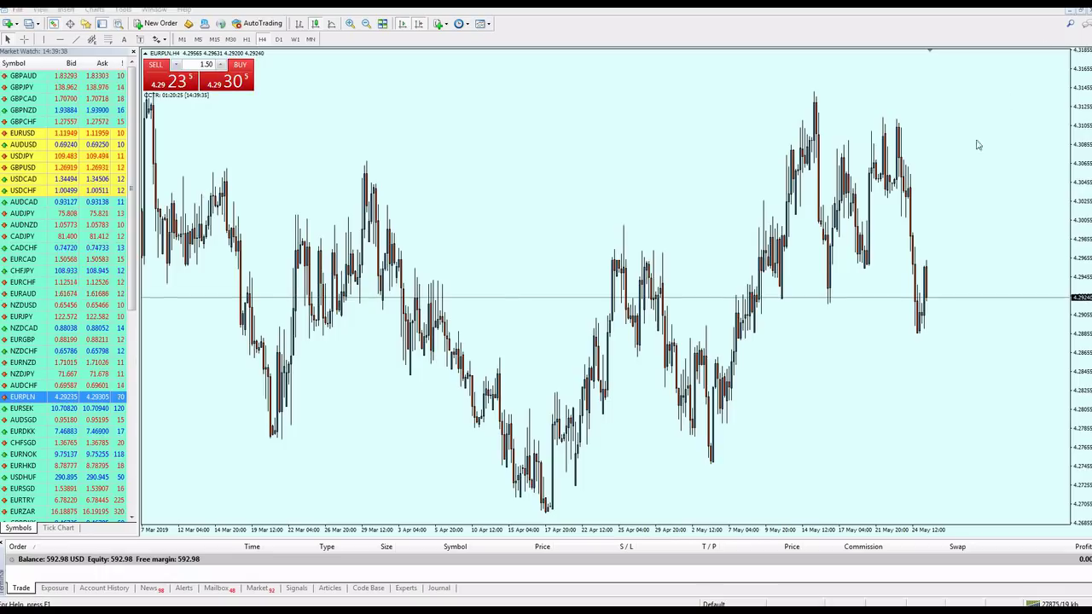
pyautogui.click(76, 39)
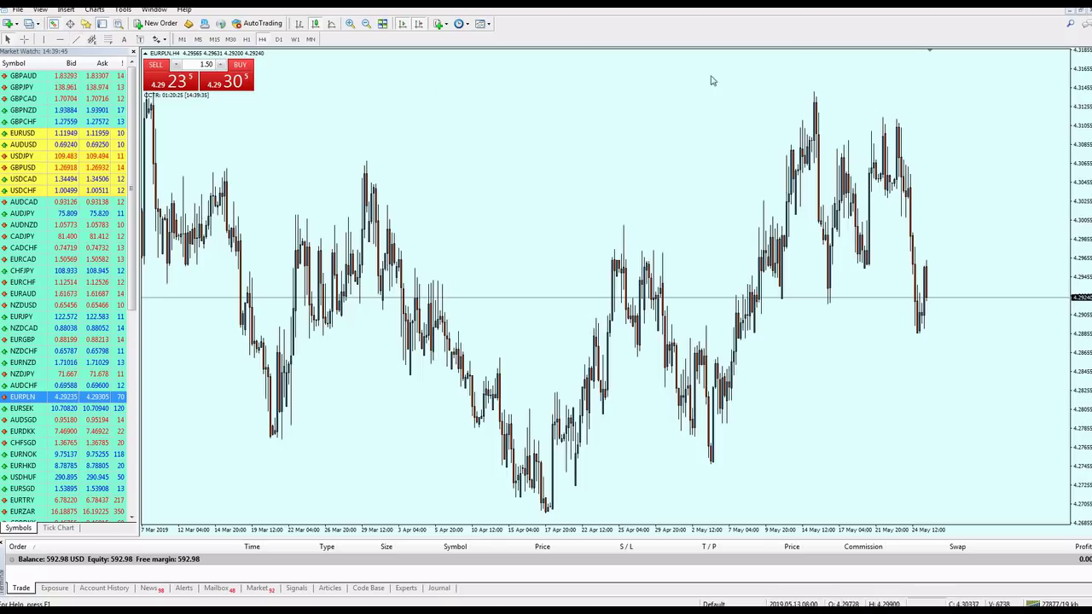
pyautogui.click(247, 40)
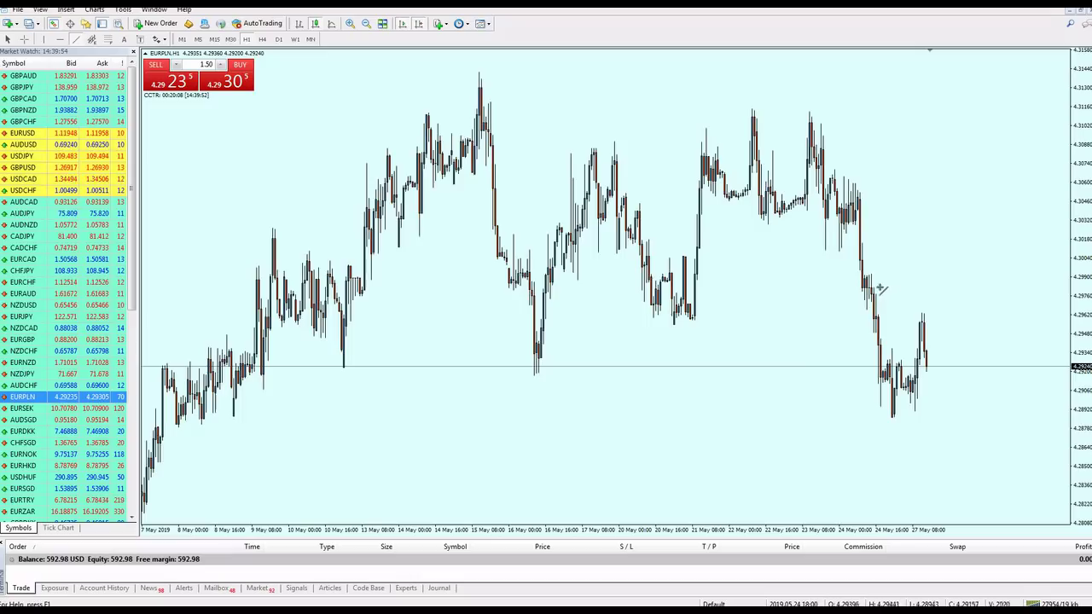
pyautogui.moveTo(870, 275); pyautogui.dragTo(927, 323)
pyautogui.press('+')
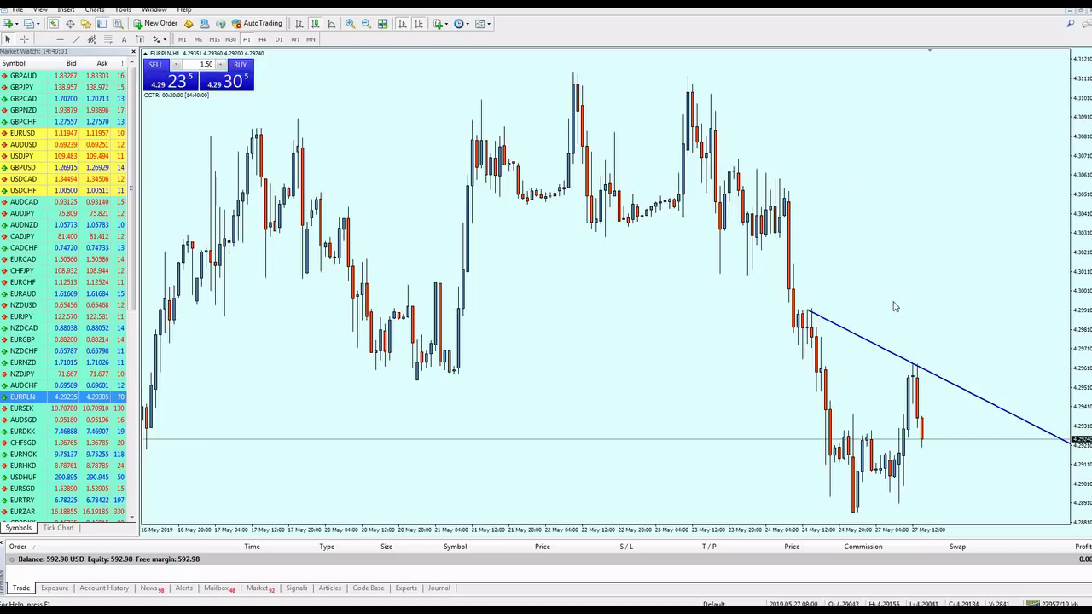
# Shift the EURPLN trendline down in parallel, mark its 24 May and 27 May contact points freehand, and clear the marks
pyautogui.moveTo(875, 342); pyautogui.dragTo(847, 406)
pyautogui.doubleClick(847, 406)
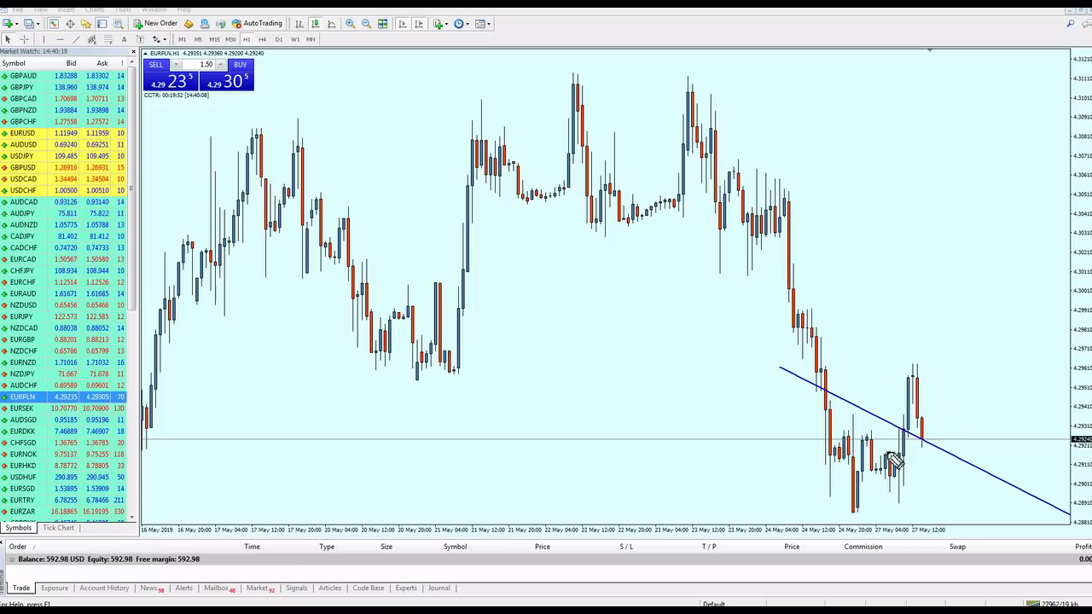
pyautogui.moveTo(893, 461); pyautogui.dragTo(900, 433)
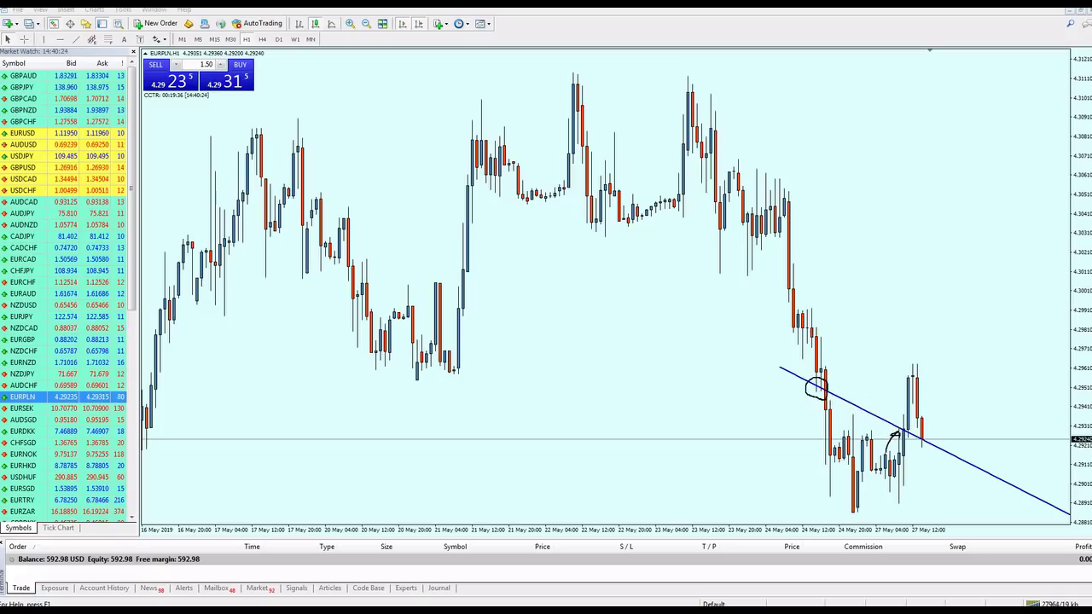
pyautogui.press('Escape')
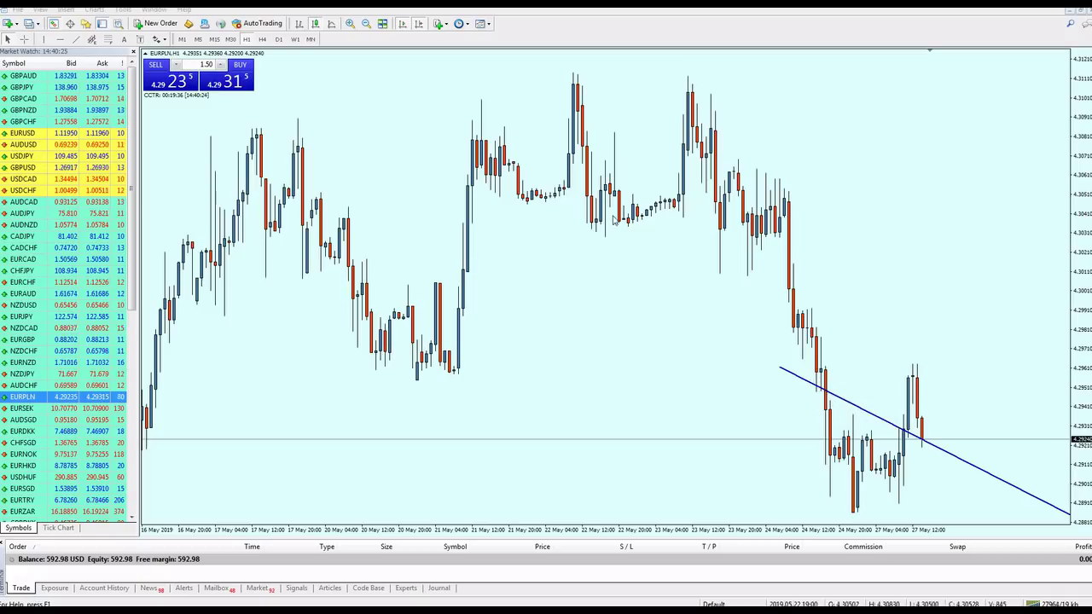
# Buy 1.50 lots of EURPLN at market price as price returns to the trendline
pyautogui.click(241, 83)
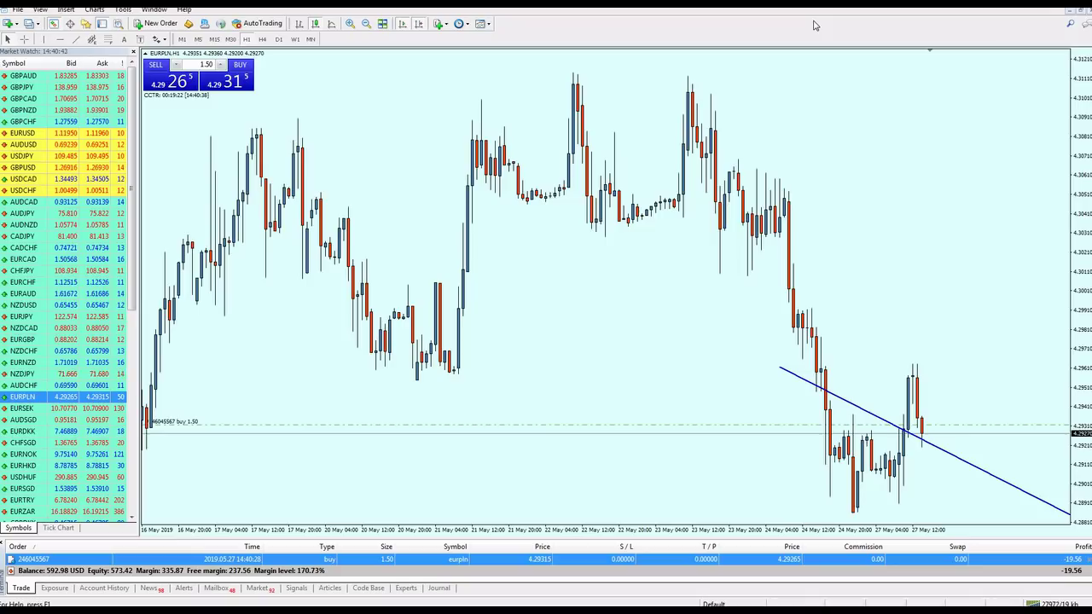
pyautogui.press('-')
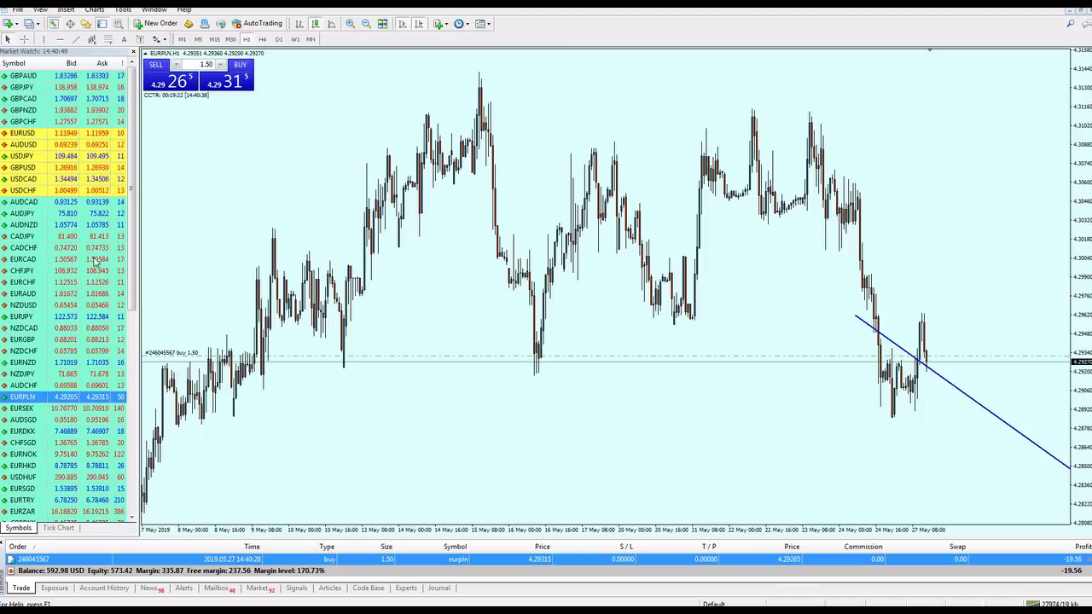
# Move XAUUSD up the Market Watch symbol list to sit between AUDCHF and EURPLN
pyautogui.moveTo(134, 243); pyautogui.dragTo(131, 461)
pyautogui.click(68, 432)
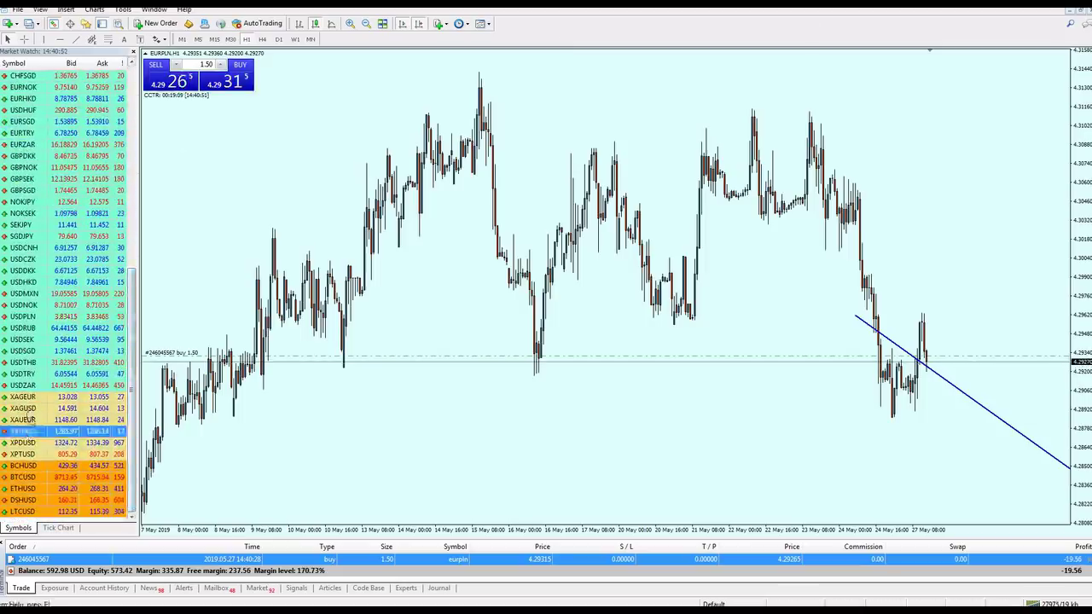
pyautogui.moveTo(60, 126); pyautogui.dragTo(51, 86)
pyautogui.scroll(9, 131, 318)
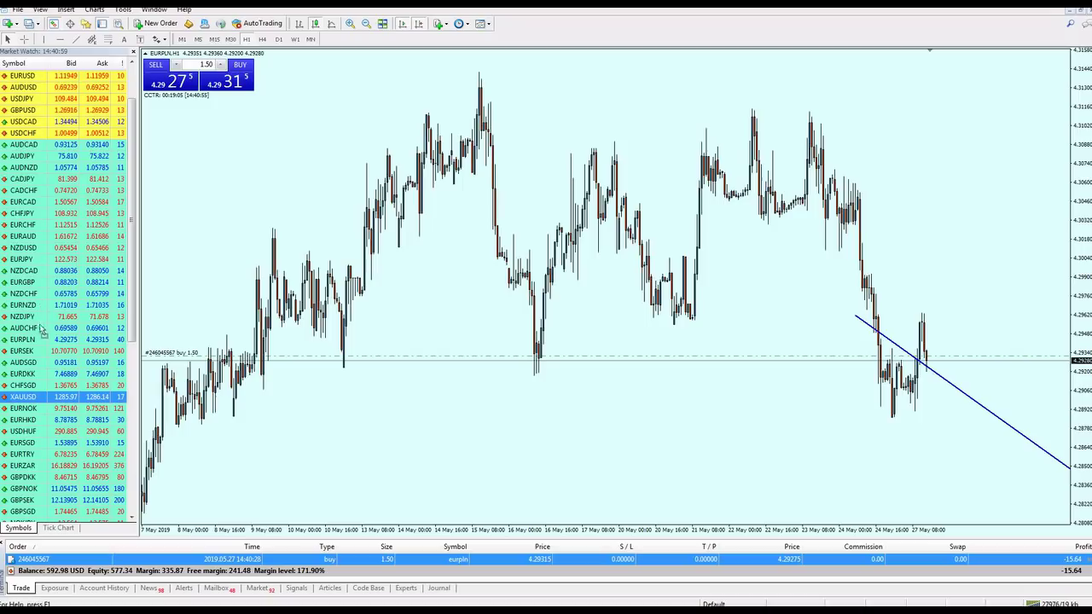
pyautogui.click(40, 351)
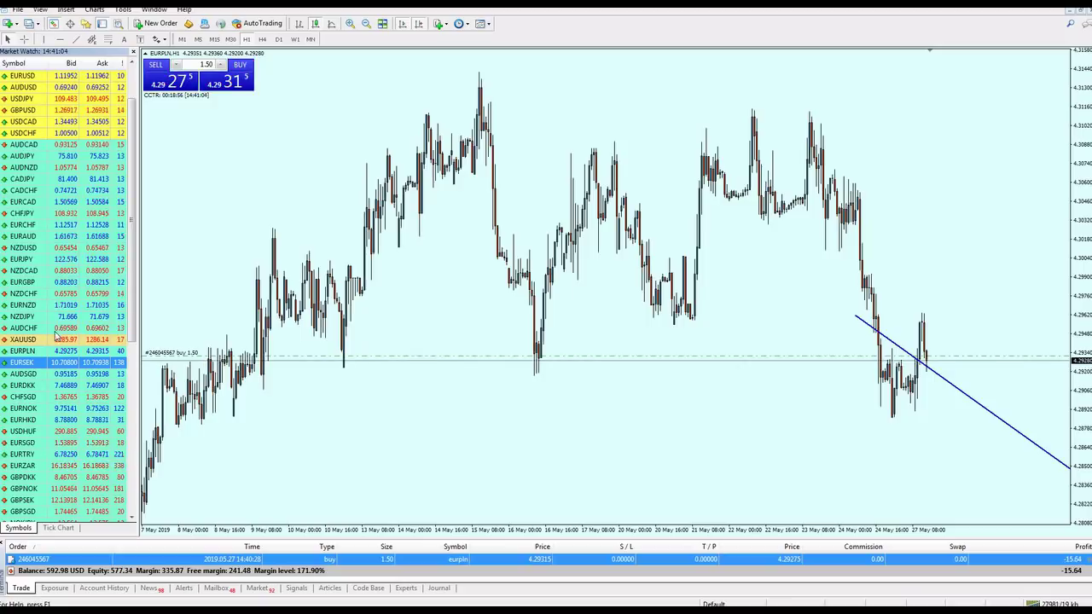
pyautogui.click(56, 330)
pyautogui.scroll(5, 51, 101)
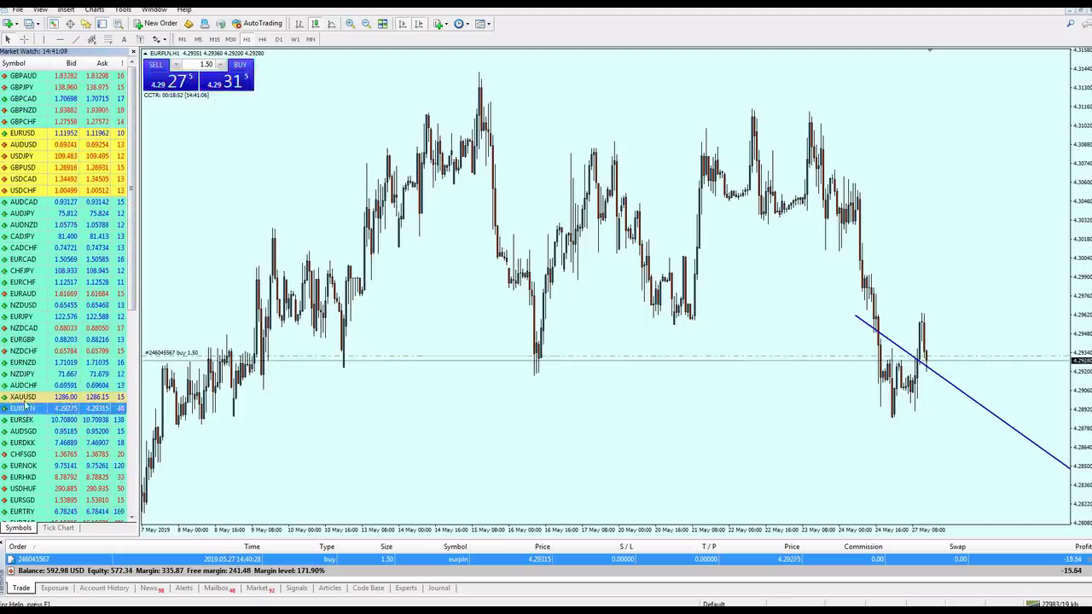
pyautogui.click(26, 398)
pyautogui.click(39, 419)
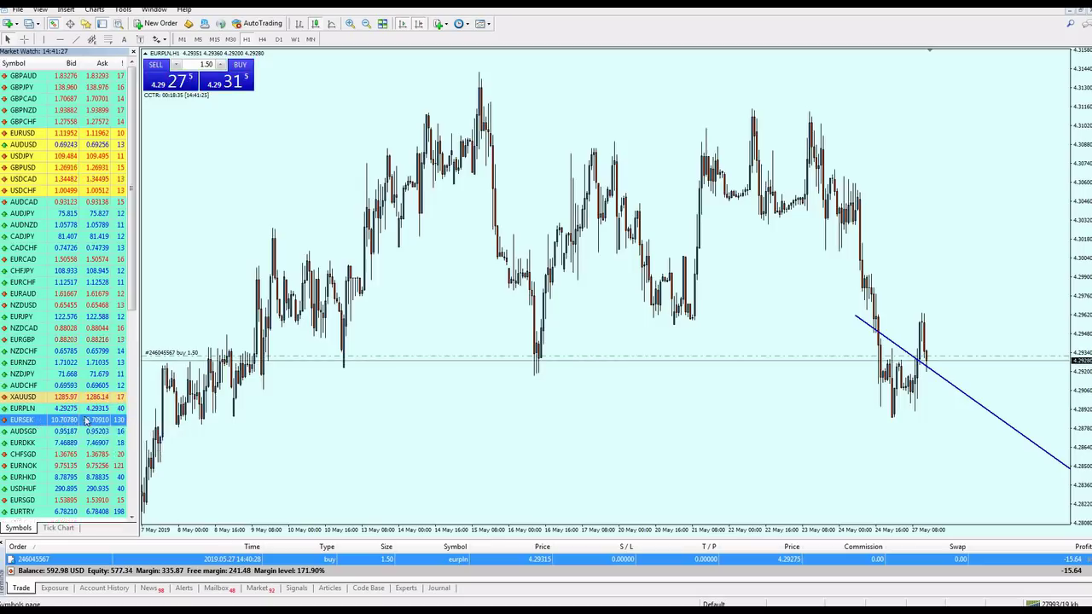
pyautogui.press('Down')
pyautogui.click(117, 224)
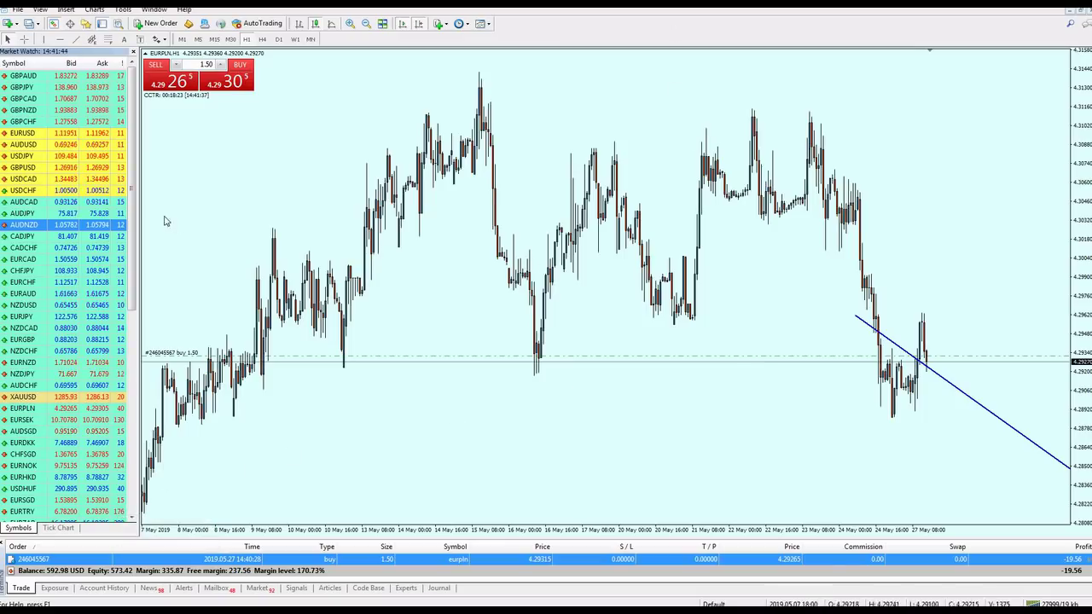
# Review the GBPAUD, GBPJPY, GBPCAD, GBPNZD, GBPCHF and EURUSD charts in turn for trendline setups
pyautogui.moveTo(92, 82); pyautogui.dragTo(386, 183)
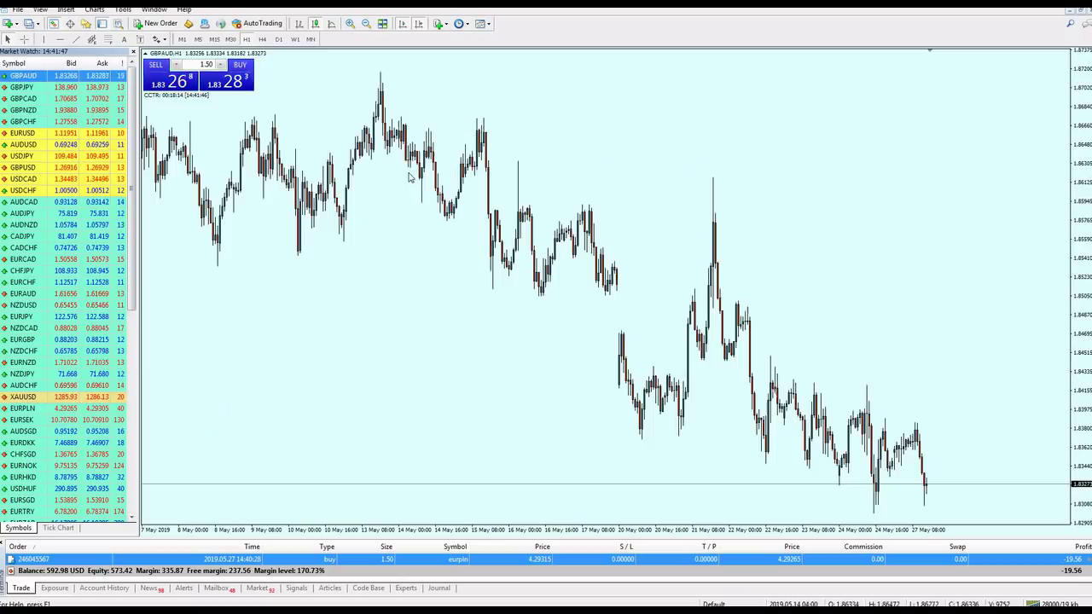
pyautogui.moveTo(62, 89); pyautogui.dragTo(495, 184)
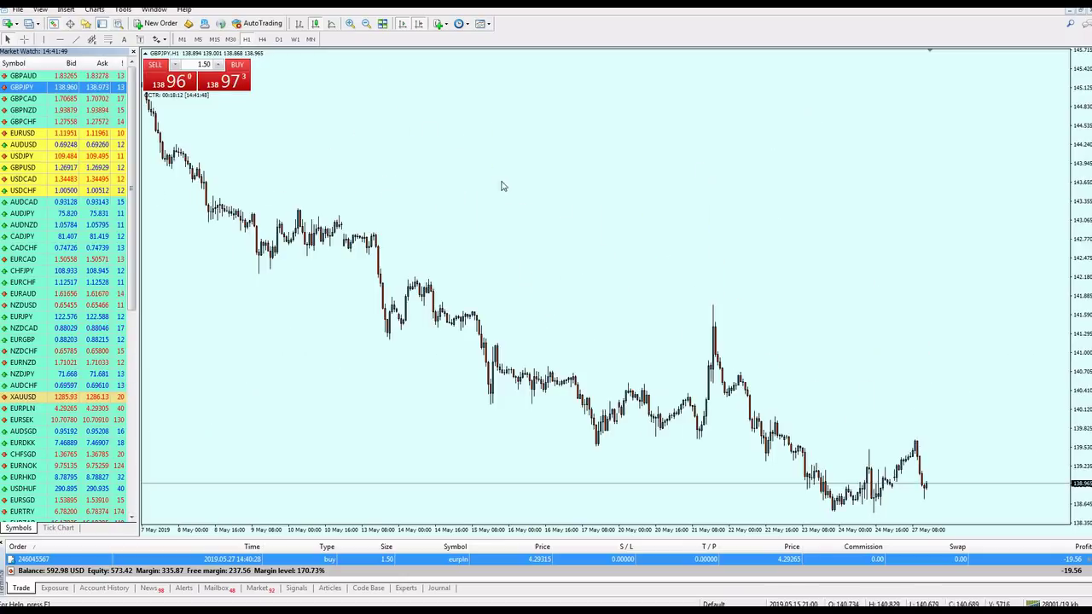
pyautogui.moveTo(95, 99); pyautogui.dragTo(266, 154)
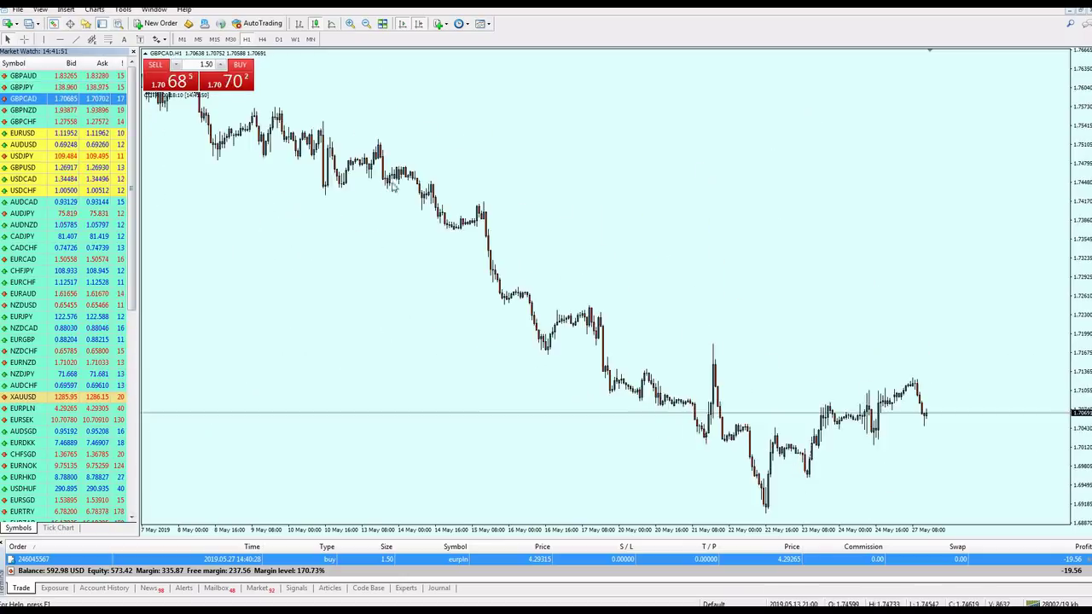
pyautogui.moveTo(71, 111); pyautogui.dragTo(171, 119)
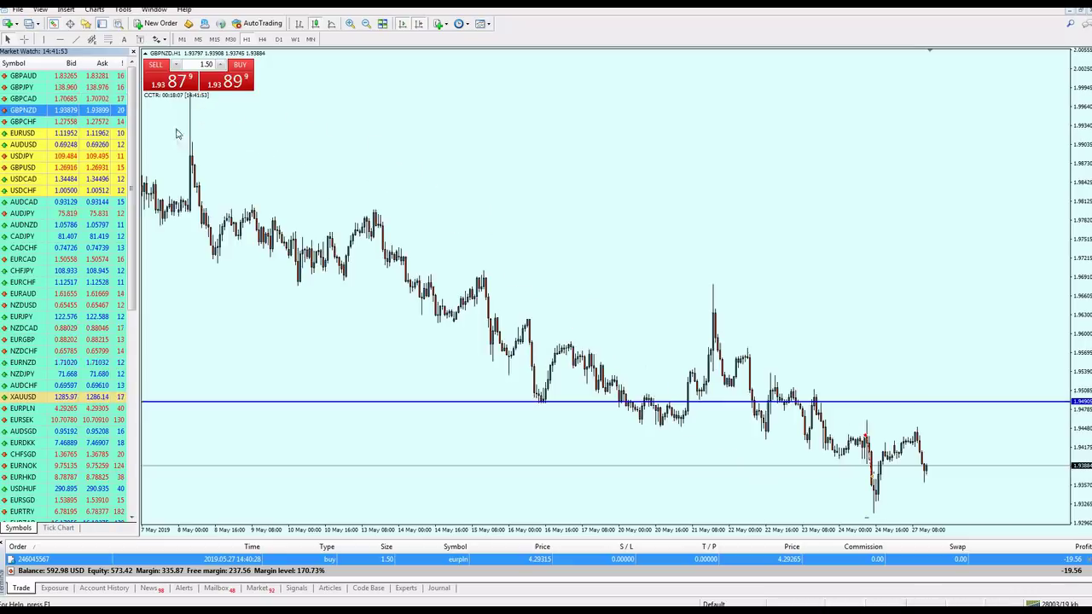
pyautogui.moveTo(101, 123); pyautogui.dragTo(227, 175)
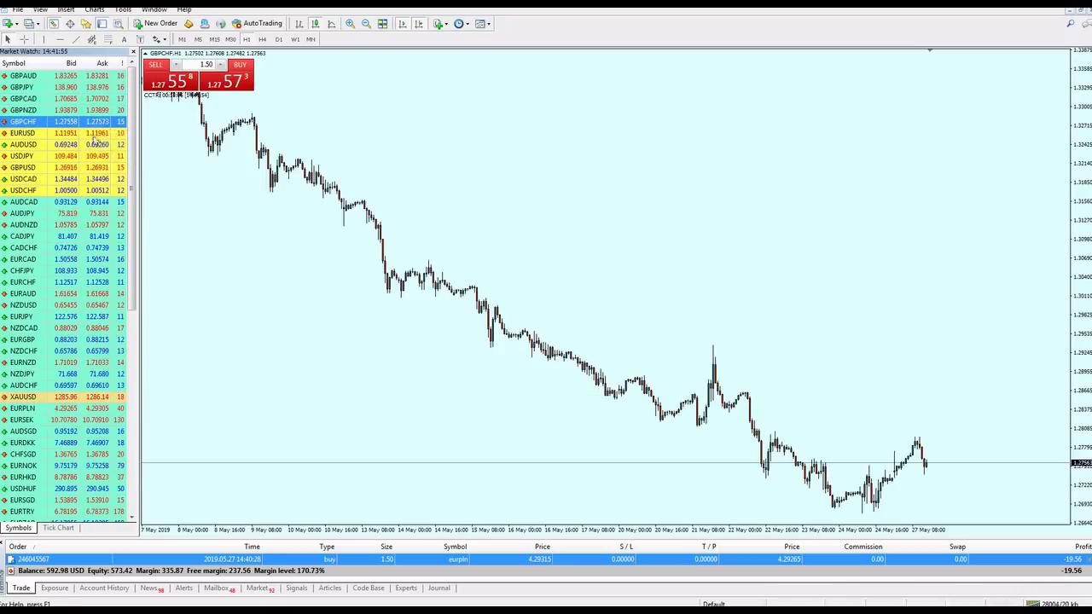
pyautogui.moveTo(94, 134); pyautogui.dragTo(266, 159)
# Load AUDUSD and set its chart to the 15-minute timeframe with the latest 27 May candles in view
pyautogui.moveTo(120, 145); pyautogui.dragTo(393, 177)
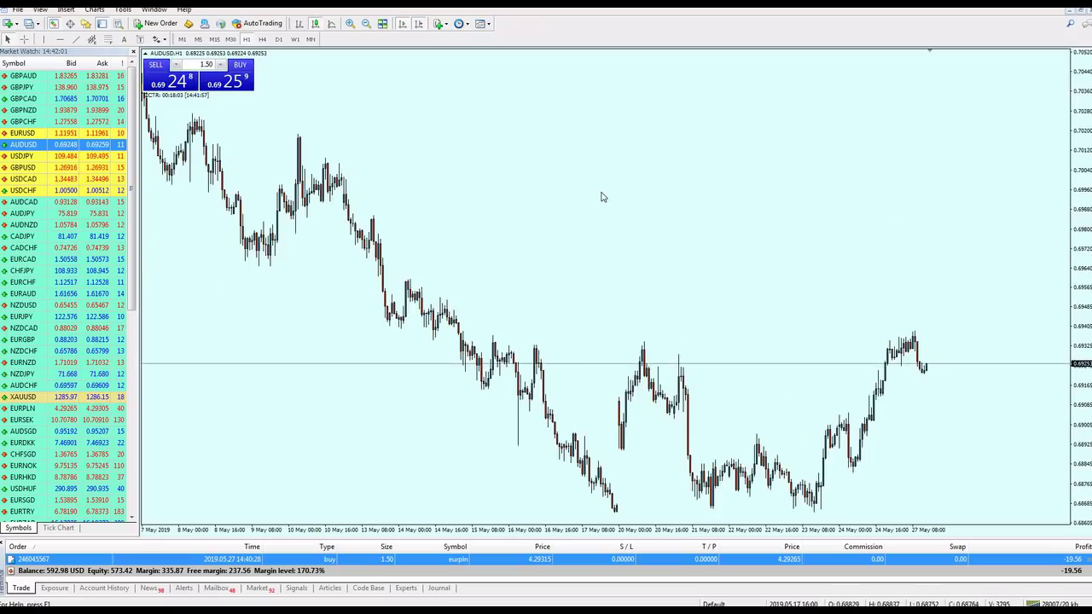
pyautogui.press('+')
pyautogui.click(230, 39)
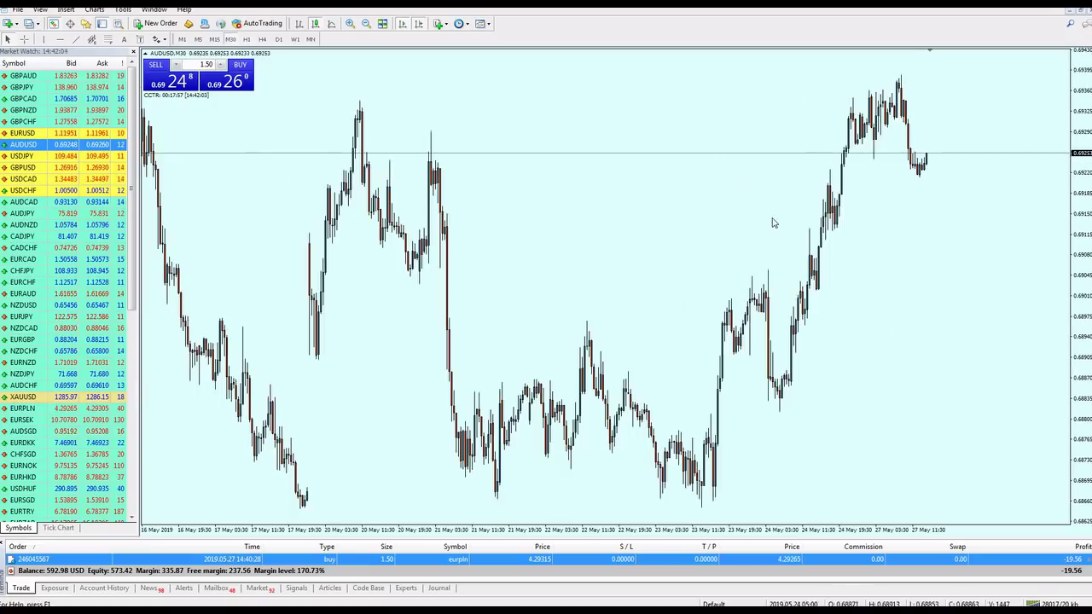
pyautogui.click(213, 39)
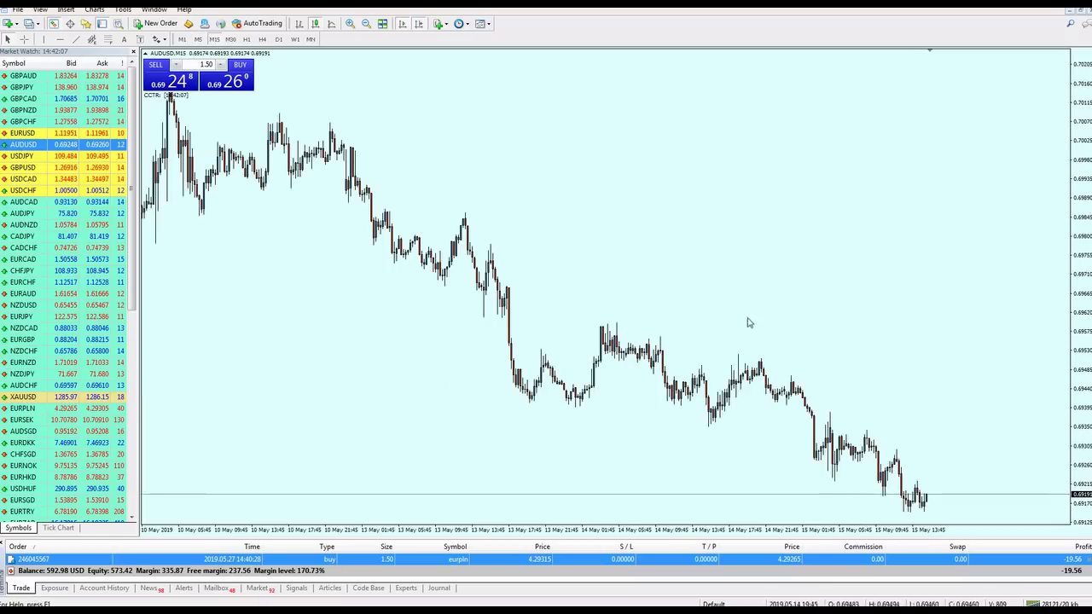
pyautogui.rightClick(707, 265)
pyautogui.press('Escape')
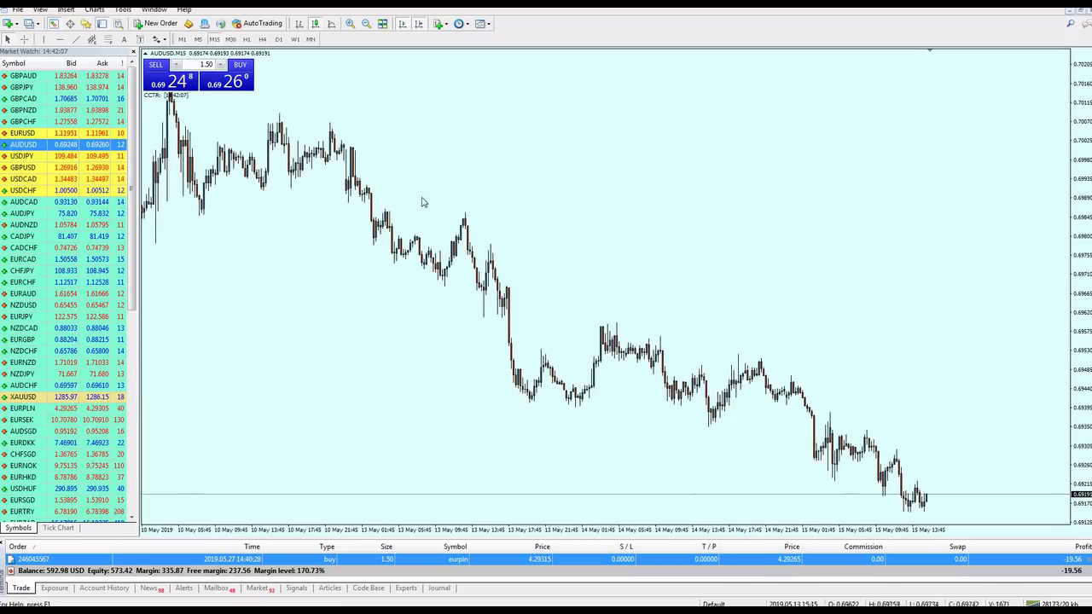
pyautogui.click(230, 40)
pyautogui.click(214, 40)
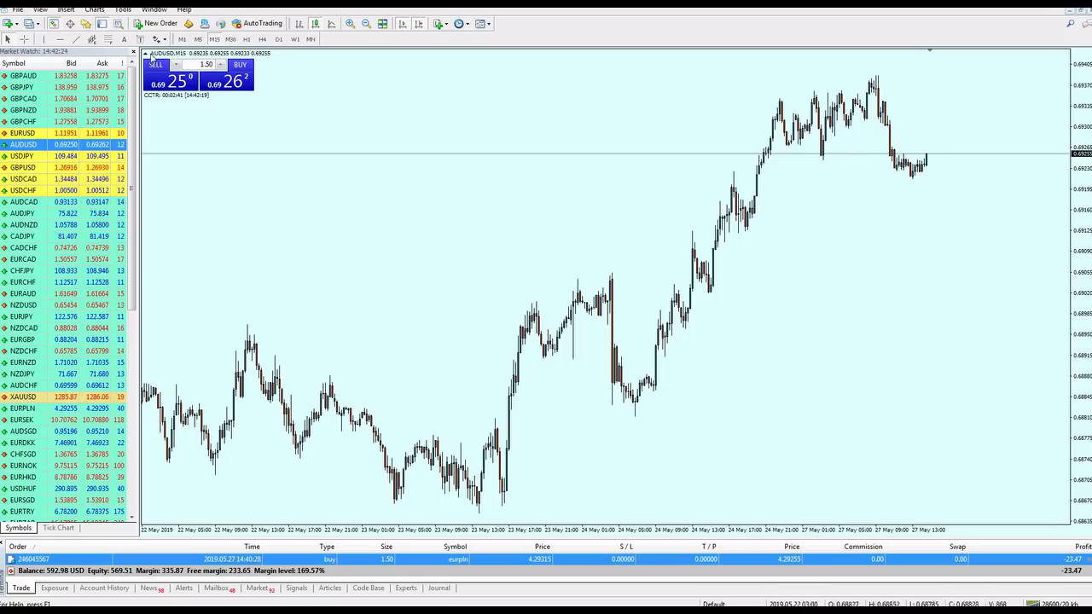
# Draw a rising AUDUSD trendline beneath the 24 May and 27 May lows and shift it up in parallel to the early 27 May low
pyautogui.click(77, 40)
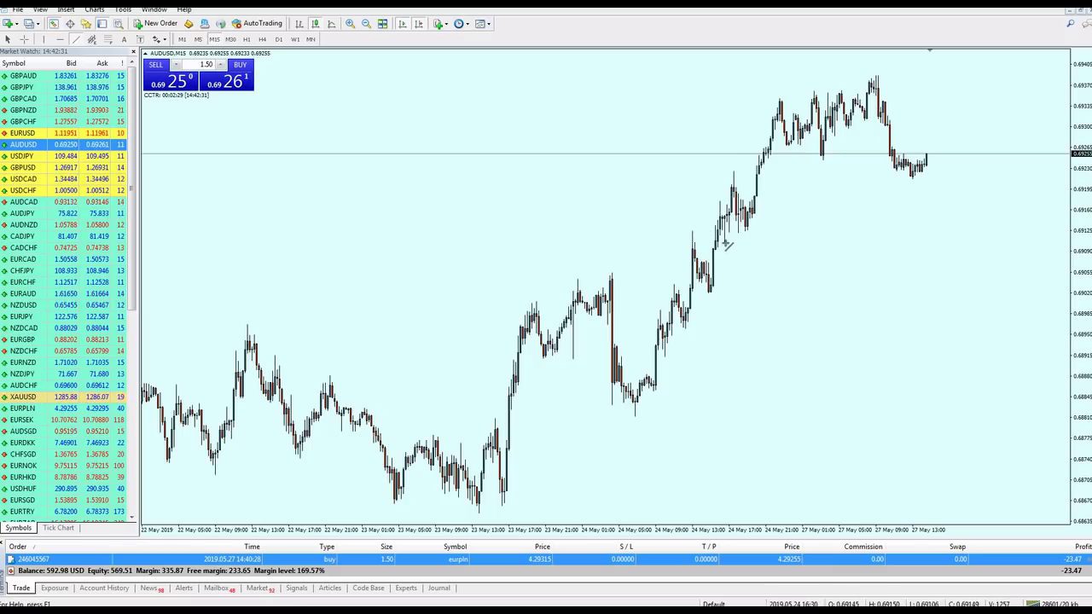
pyautogui.moveTo(723, 241); pyautogui.dragTo(914, 175)
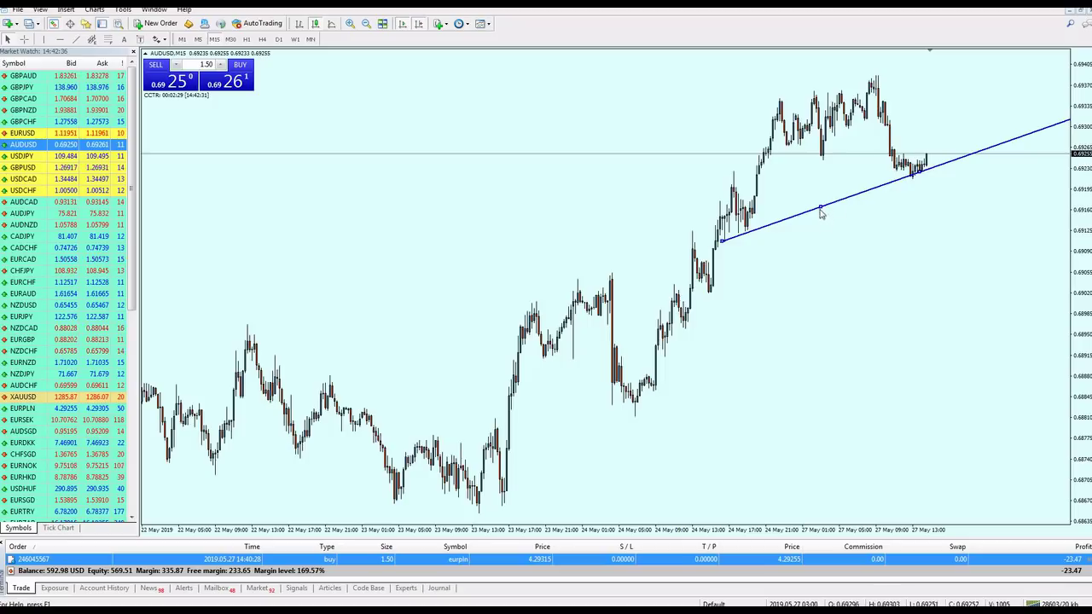
pyautogui.moveTo(819, 207); pyautogui.dragTo(823, 165)
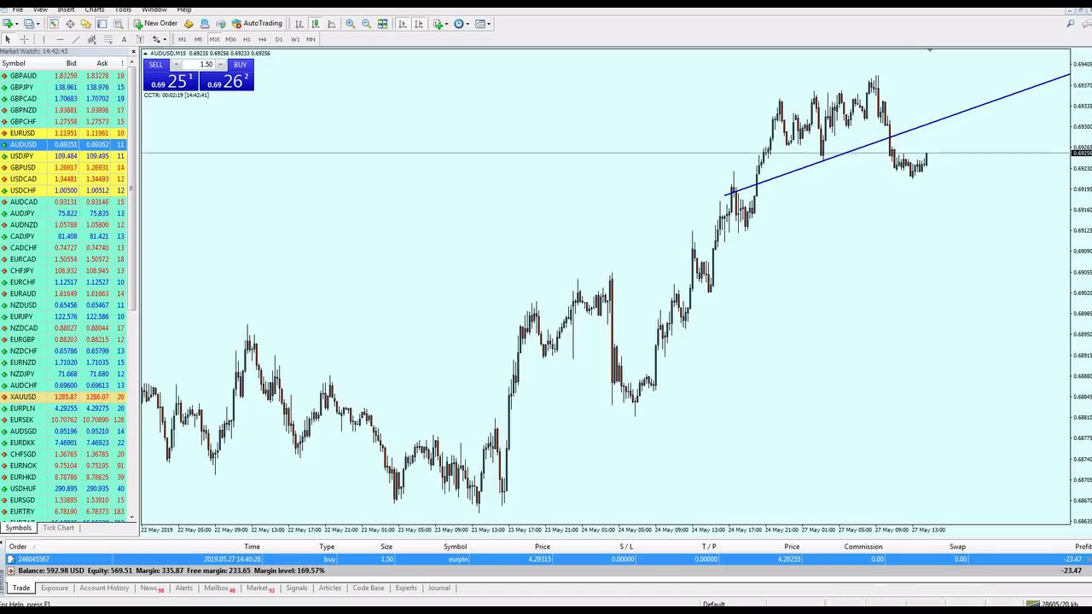
# Circle the AUDUSD trendline's two contact points freehand, sketch a retest and drop from the line, and clear the marks
pyautogui.moveTo(840, 147)
pyautogui.mouseDown()
pyautogui.moveTo(806, 154)
pyautogui.moveTo(815, 171)
pyautogui.mouseUp()
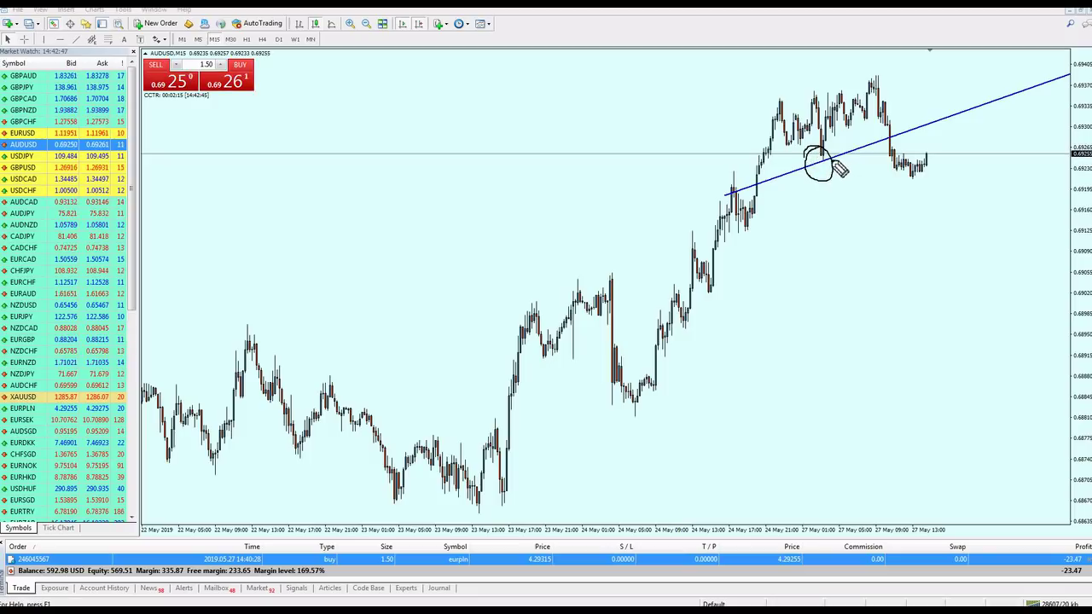
pyautogui.moveTo(928, 158); pyautogui.dragTo(936, 128)
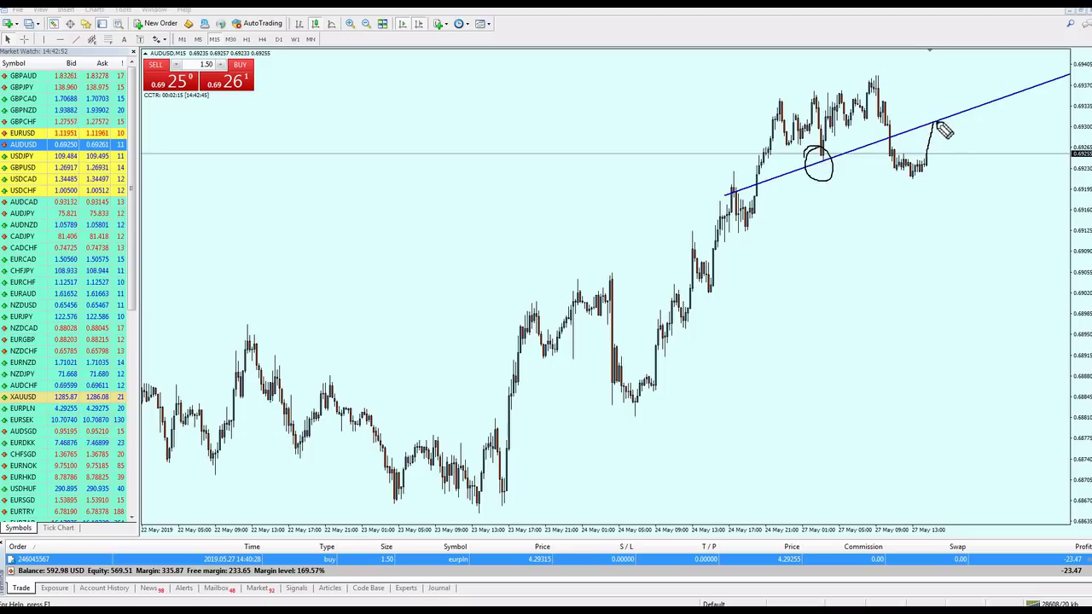
pyautogui.moveTo(936, 124); pyautogui.dragTo(976, 174)
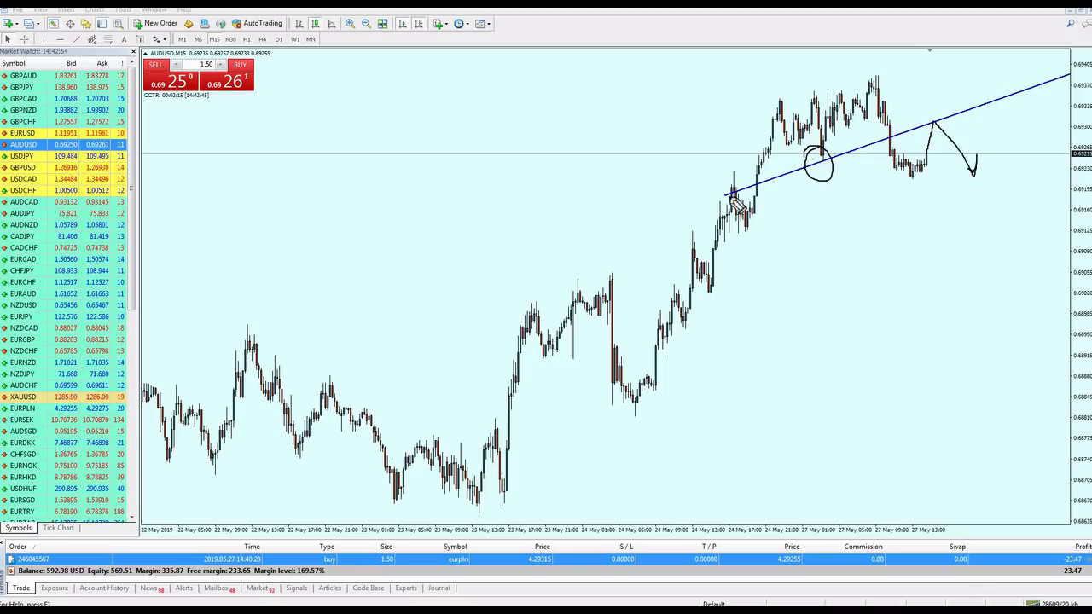
pyautogui.moveTo(736, 203)
pyautogui.mouseDown()
pyautogui.moveTo(749, 204)
pyautogui.moveTo(724, 220)
pyautogui.mouseUp()
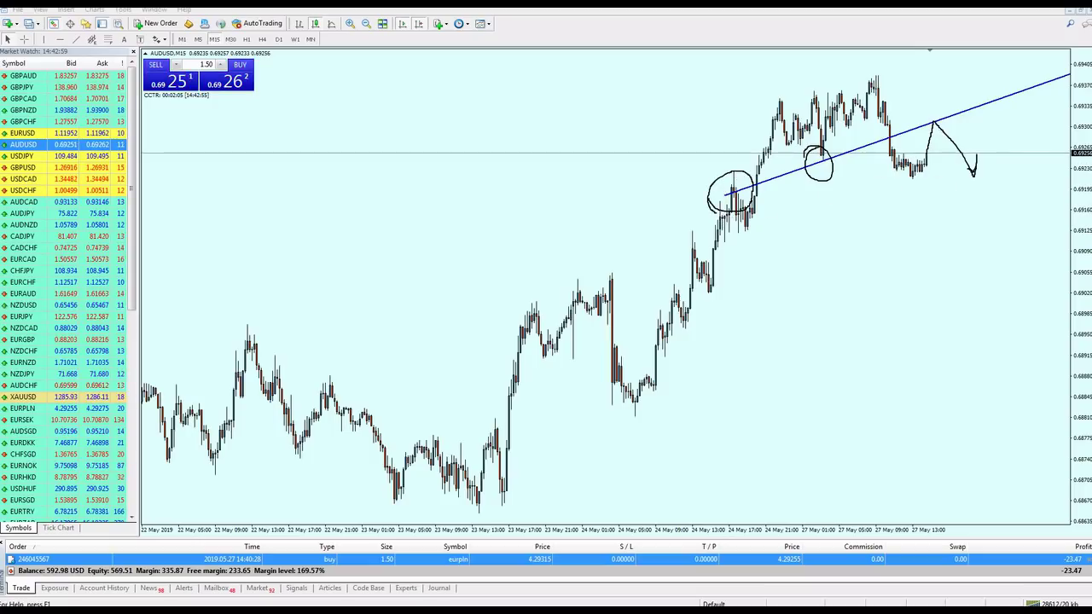
pyautogui.press('Escape')
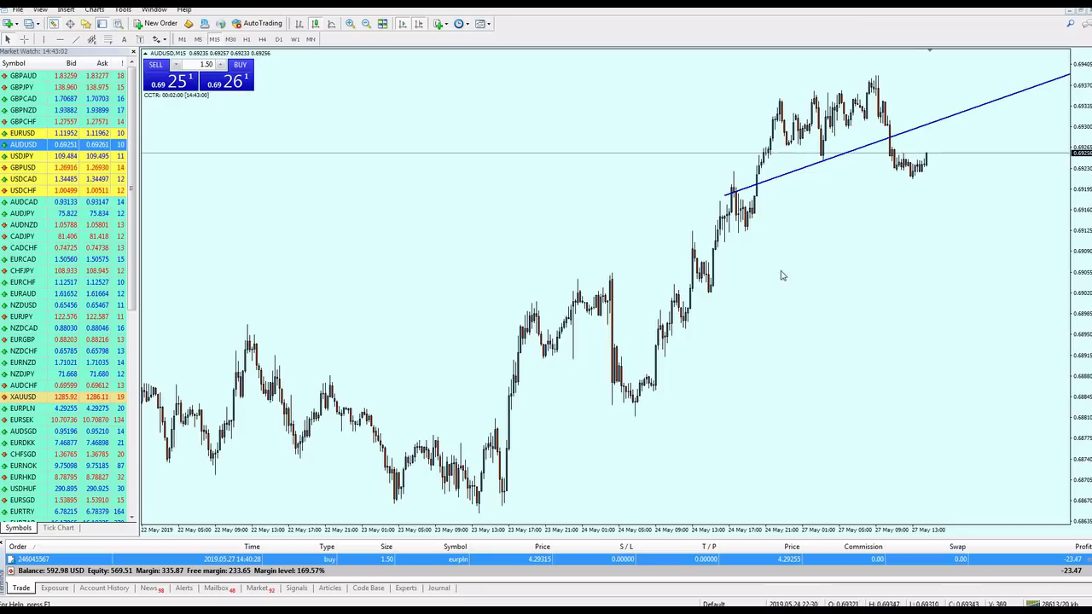
# Load GBPUSD after checking USDJPY, draw a rising trendline beneath its 24 May and 27 May lows, and shift it up in parallel
pyautogui.moveTo(21, 157); pyautogui.dragTo(460, 217)
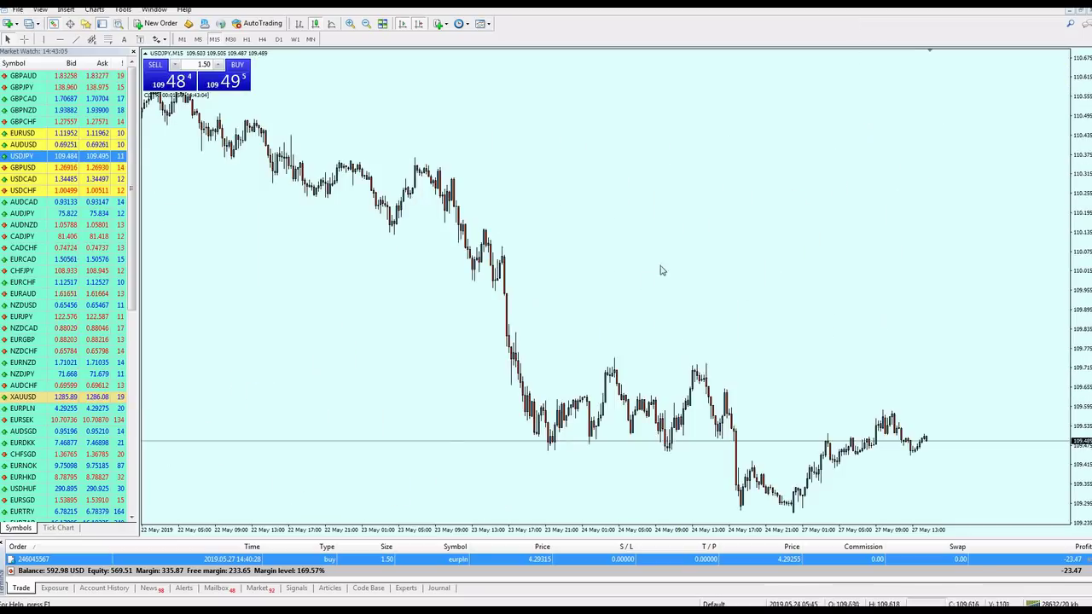
pyautogui.moveTo(44, 170); pyautogui.dragTo(482, 237)
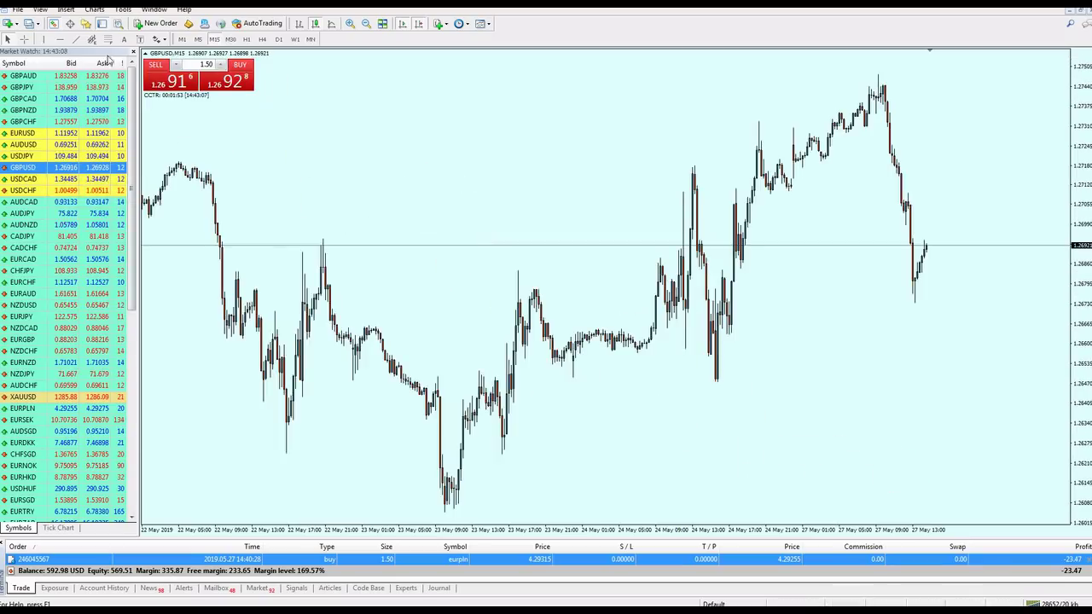
pyautogui.click(75, 39)
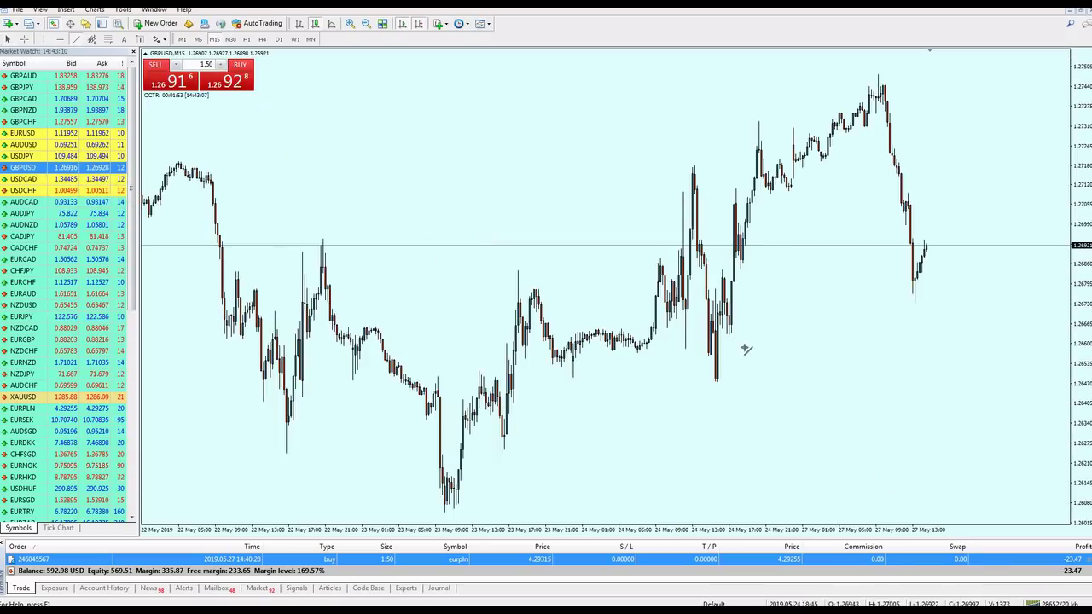
pyautogui.moveTo(730, 332); pyautogui.dragTo(945, 301)
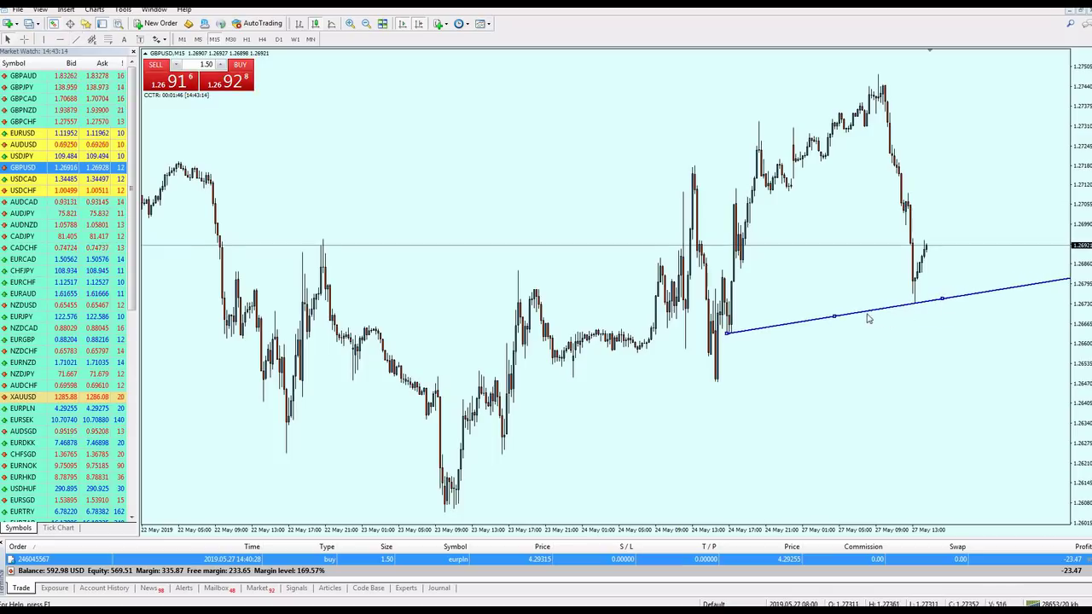
pyautogui.moveTo(834, 317); pyautogui.dragTo(835, 258)
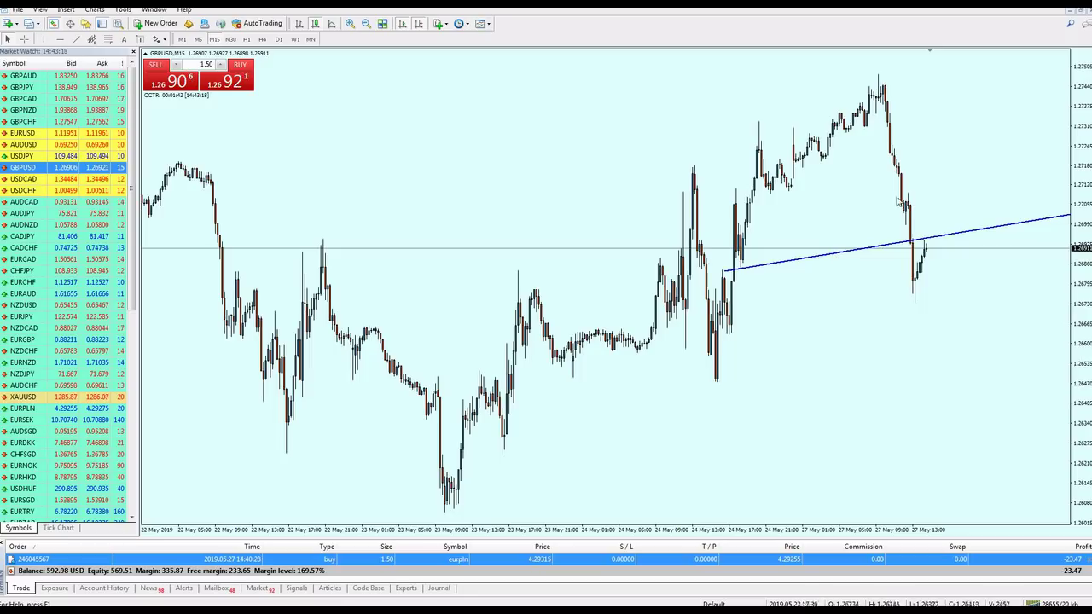
# Return the GBPUSD trendline beneath the 24 May and 27 May lows, circle both contact points freehand, and clear the circles
pyautogui.doubleClick(855, 249)
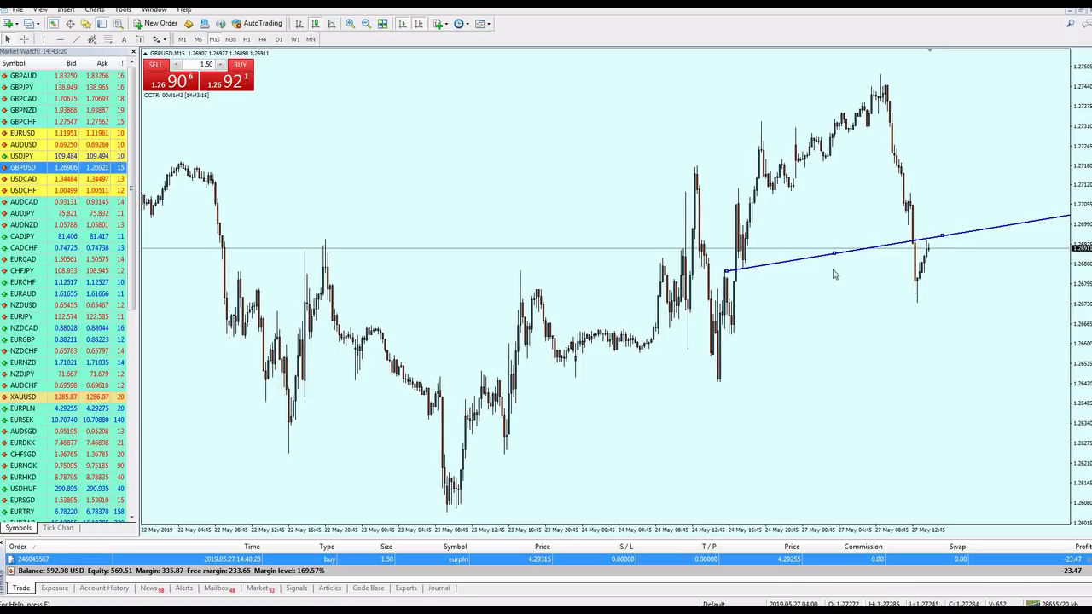
pyautogui.moveTo(835, 254); pyautogui.dragTo(831, 317)
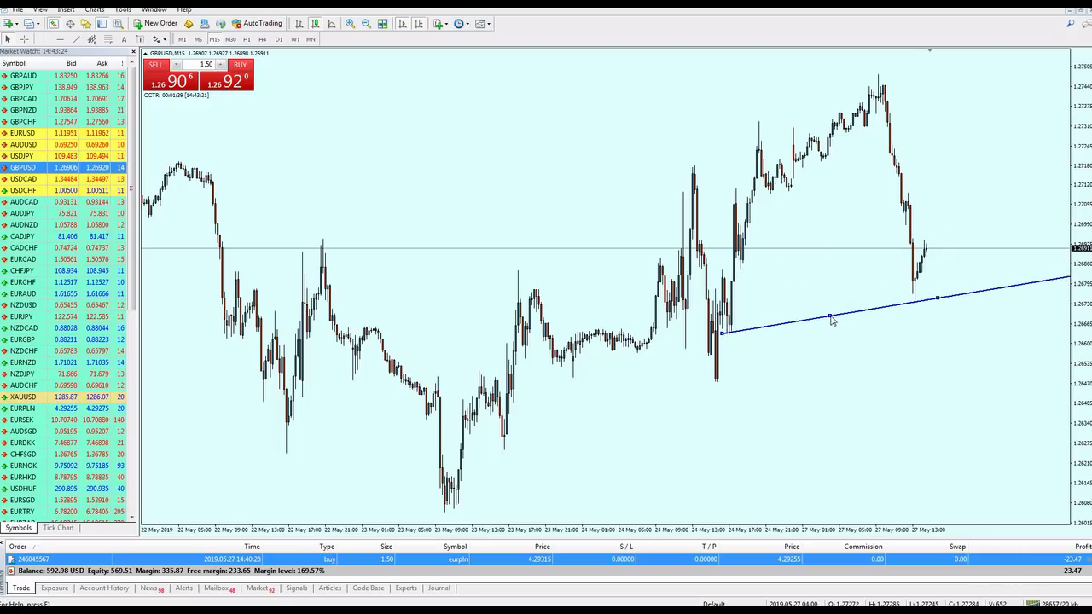
pyautogui.moveTo(735, 312)
pyautogui.mouseDown()
pyautogui.moveTo(717, 346)
pyautogui.moveTo(739, 323)
pyautogui.mouseUp()
pyautogui.moveTo(908, 283)
pyautogui.mouseDown()
pyautogui.moveTo(935, 318)
pyautogui.moveTo(925, 280)
pyautogui.mouseUp()
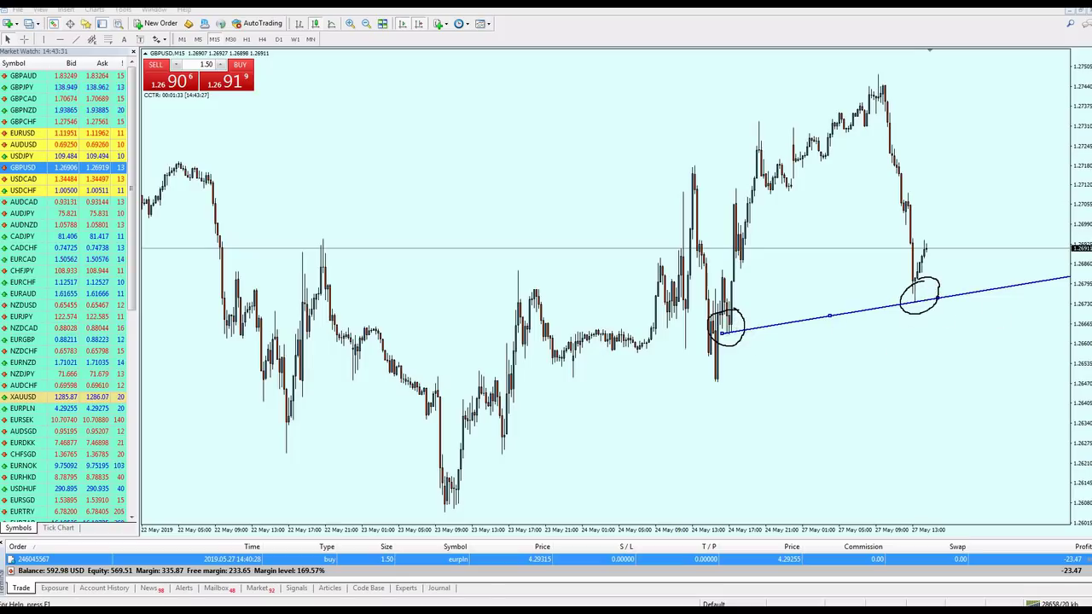
pyautogui.press('Escape')
# Shift the GBPUSD trendline up in parallel to the 24 May pullback low, circling that low and the 27 May retest freehand
pyautogui.moveTo(829, 316); pyautogui.dragTo(813, 299)
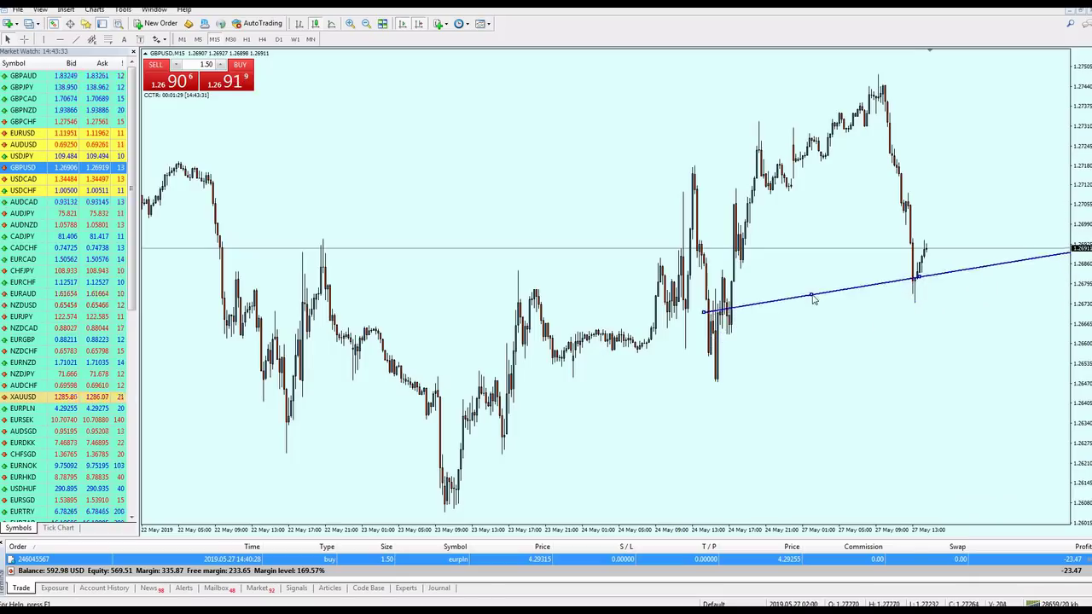
pyautogui.hotkey('ctrl', '2')
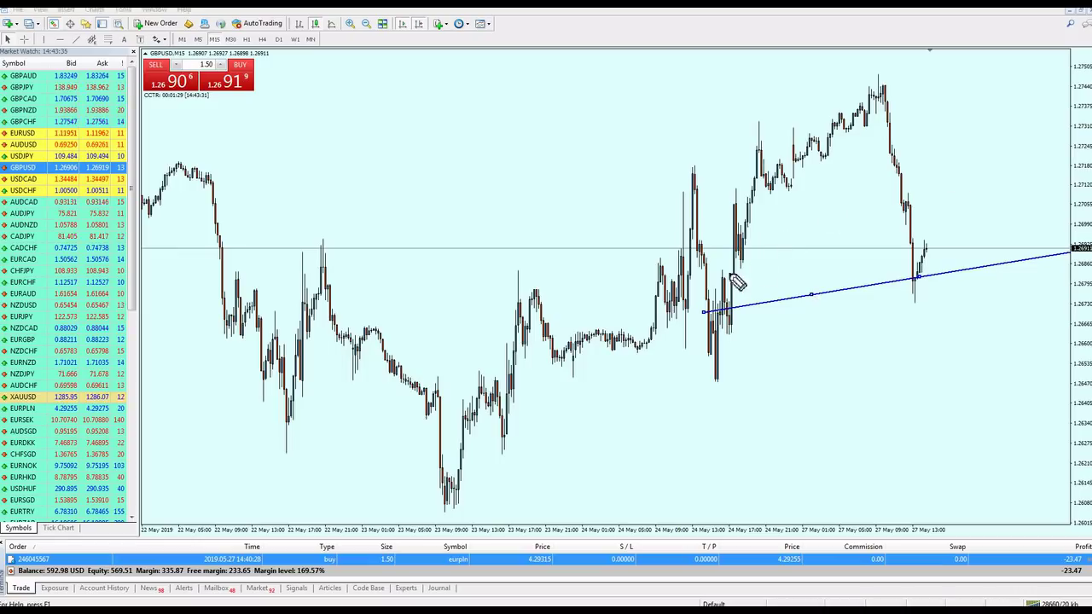
pyautogui.moveTo(736, 283)
pyautogui.mouseDown()
pyautogui.moveTo(727, 269)
pyautogui.moveTo(742, 278)
pyautogui.mouseUp()
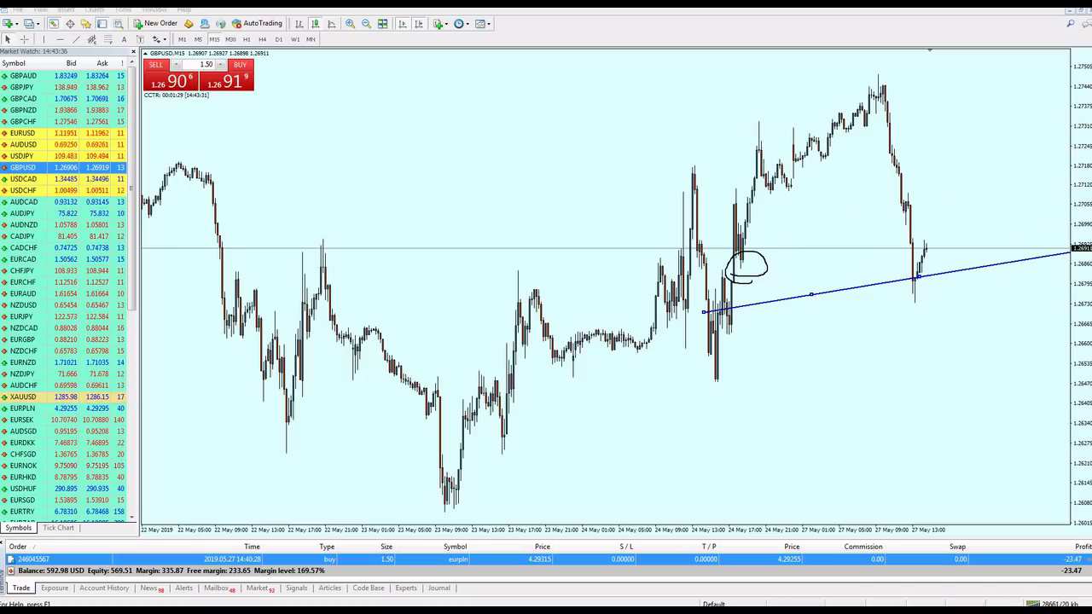
pyautogui.moveTo(811, 294); pyautogui.dragTo(811, 262)
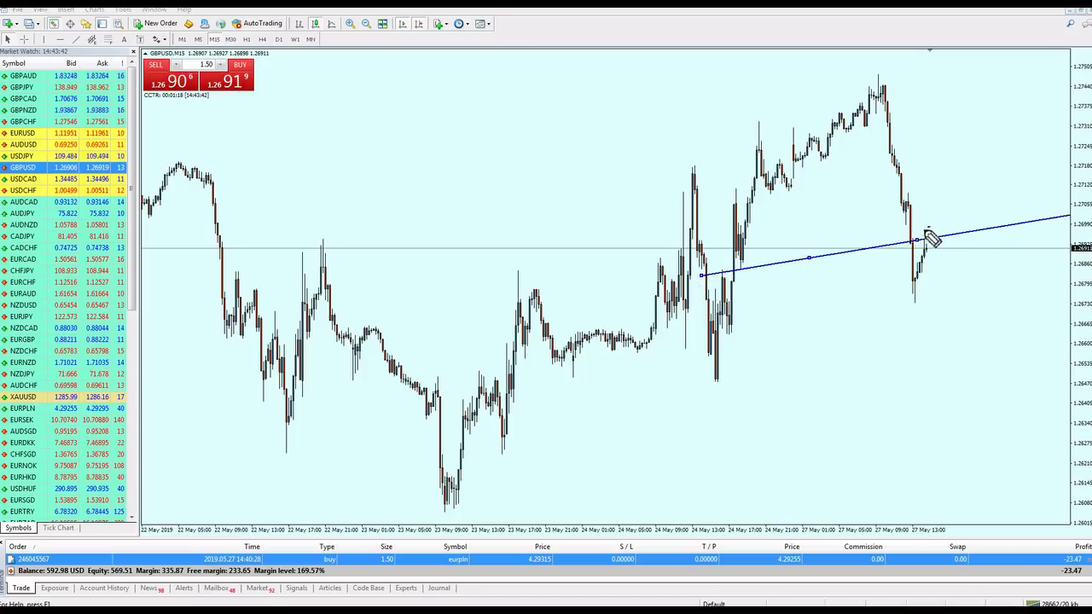
pyautogui.moveTo(930, 234)
pyautogui.mouseDown()
pyautogui.moveTo(919, 253)
pyautogui.moveTo(926, 232)
pyautogui.mouseUp()
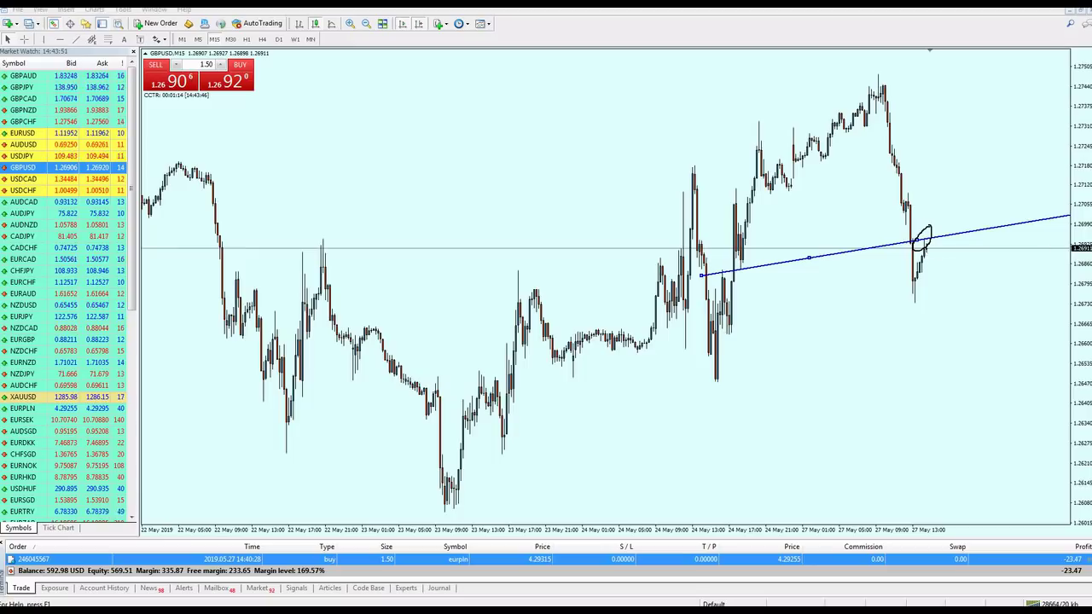
# Examine the GBPUSD retest of the trendline up close with the crosshair on the 27 May 14:15 candle
pyautogui.press('+')
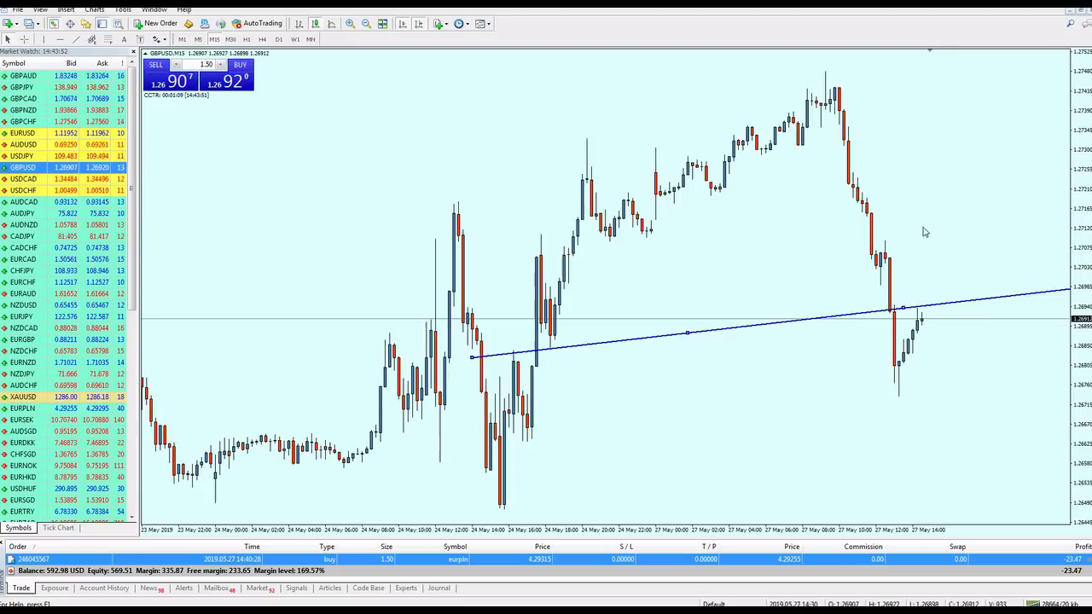
pyautogui.middleClick(919, 312)
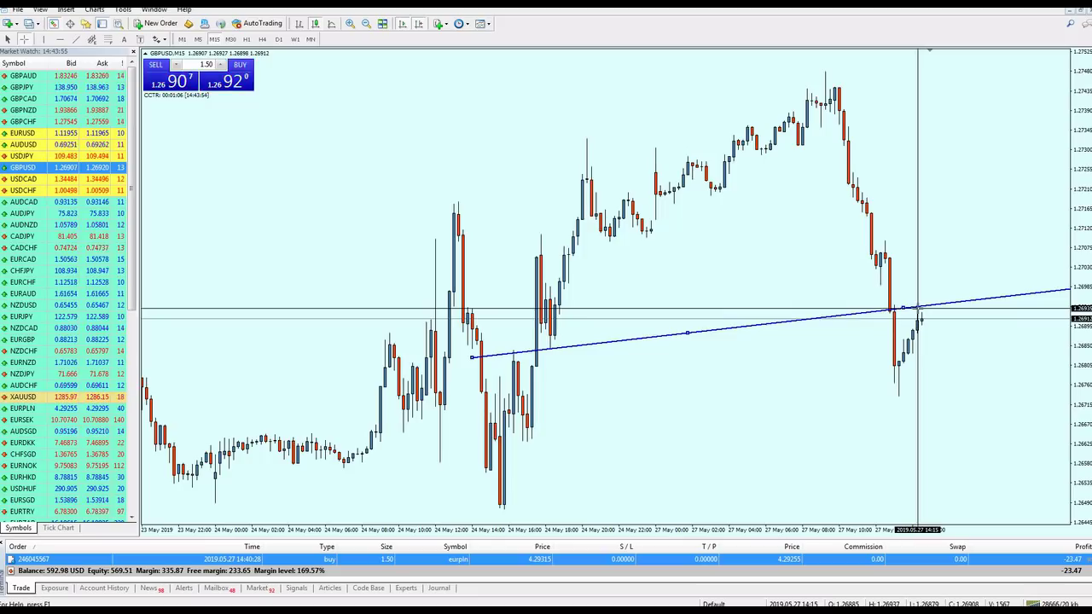
pyautogui.click(912, 372)
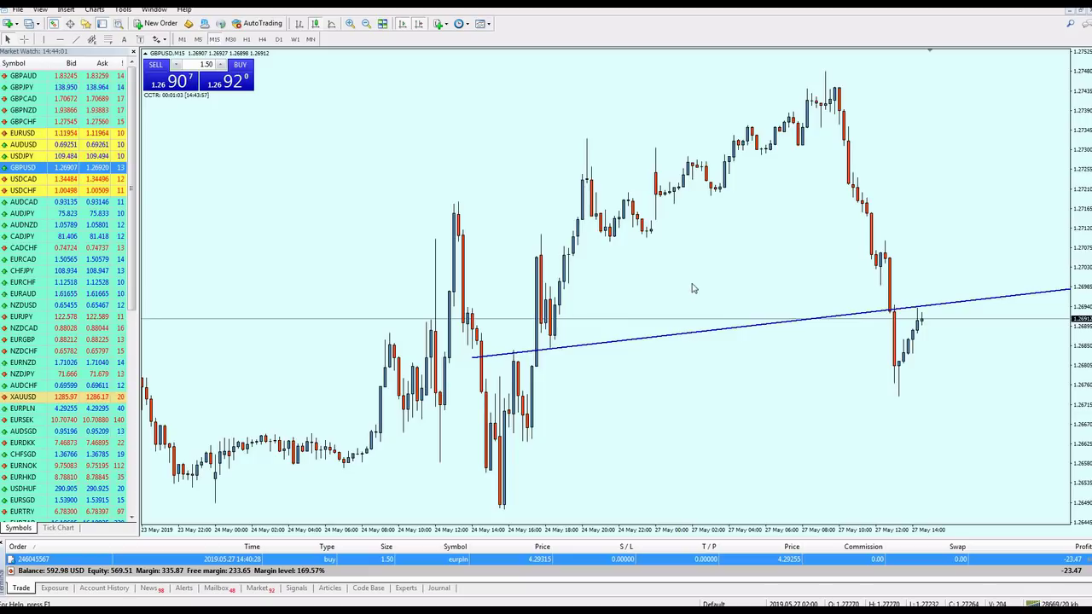
pyautogui.scroll(3, 697, 287)
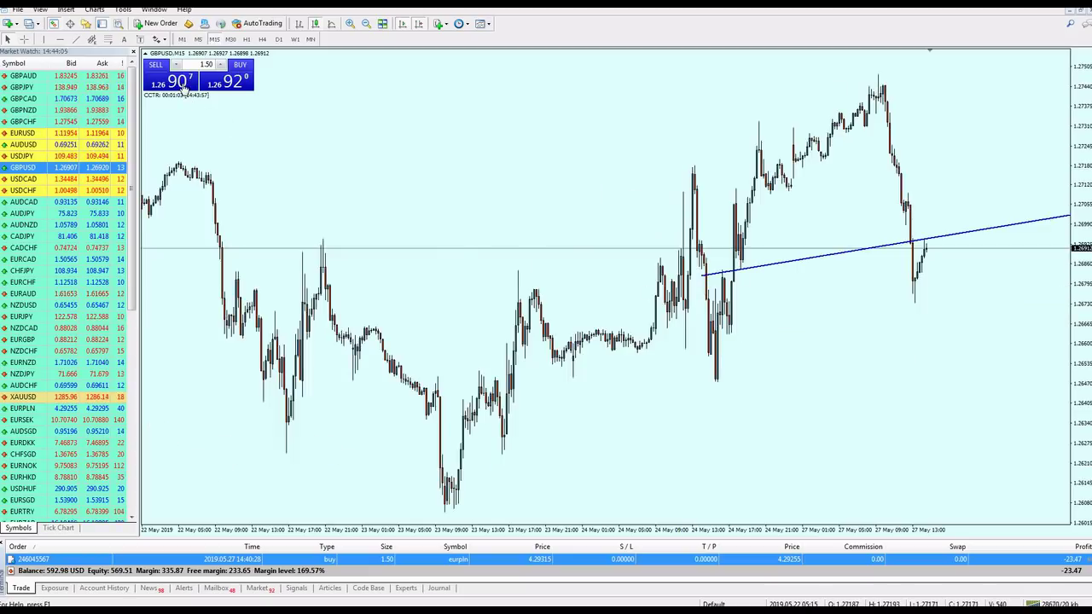
# Sell 0.50 lots of GBPUSD at market and enlarge the trade list to show both open positions
pyautogui.doubleClick(207, 65)
pyautogui.write('1')
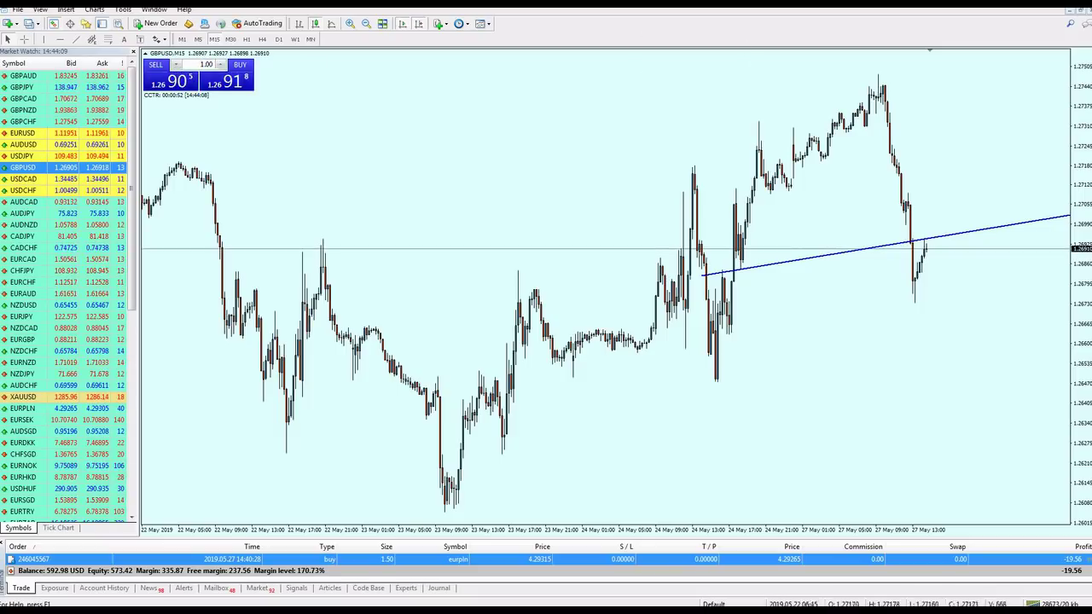
pyautogui.click(206, 64)
pyautogui.write('0.50')
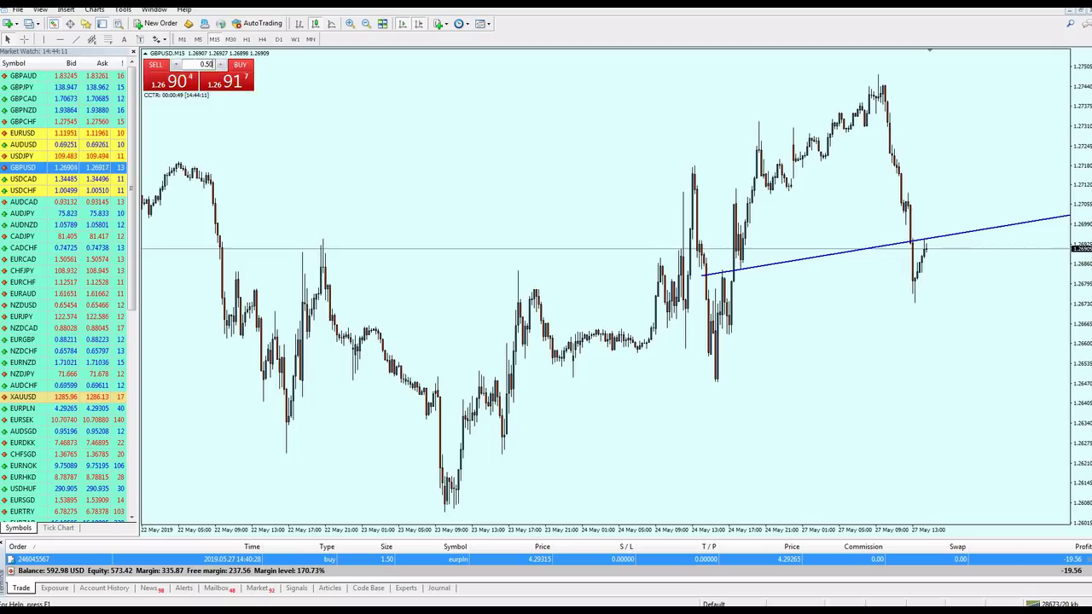
pyautogui.click(155, 65)
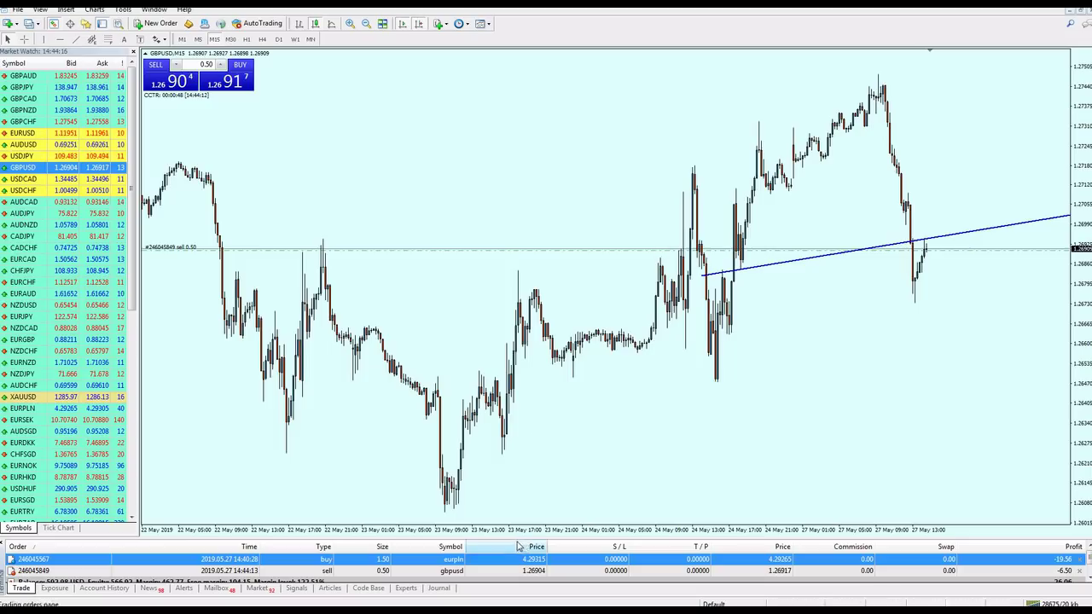
pyautogui.moveTo(517, 539); pyautogui.dragTo(518, 531)
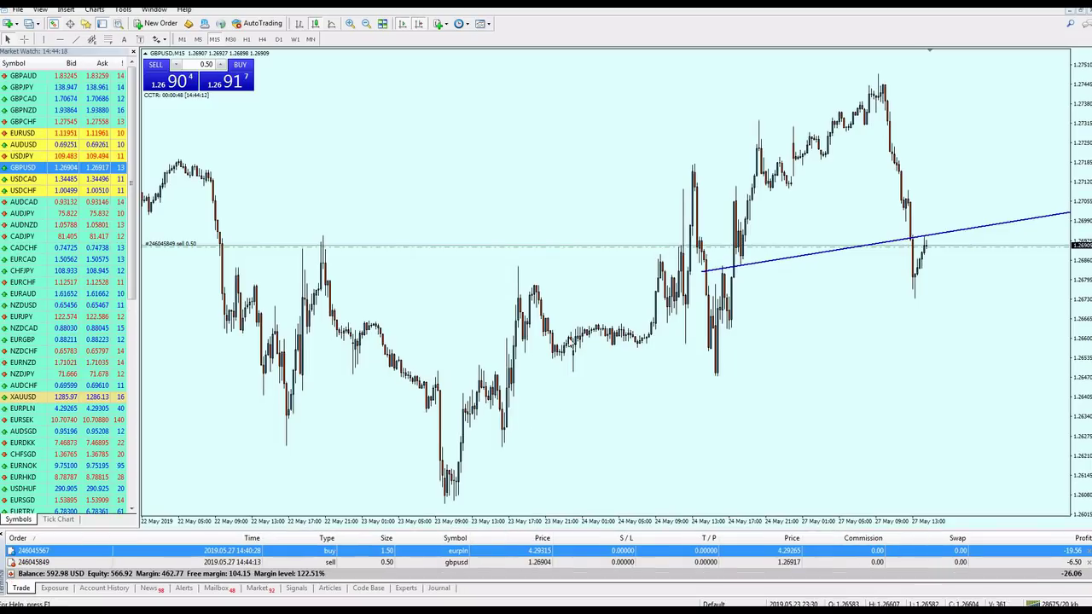
# Extend the GBPUSD trendline back in time through the 23 May 17:00 highs
pyautogui.moveTo(566, 345)
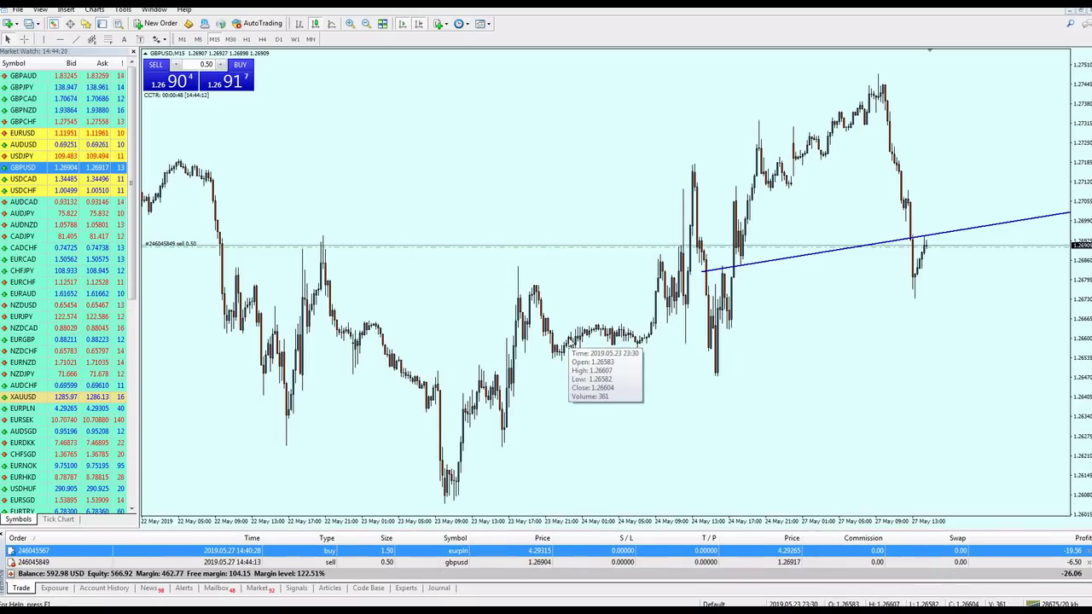
pyautogui.doubleClick(803, 267)
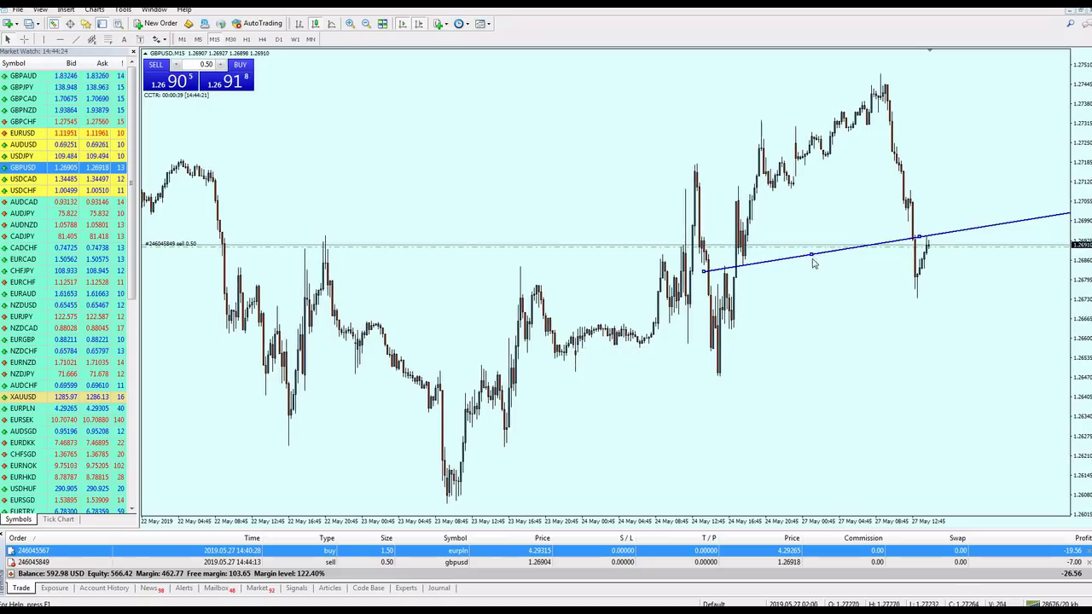
pyautogui.moveTo(813, 263); pyautogui.dragTo(550, 294)
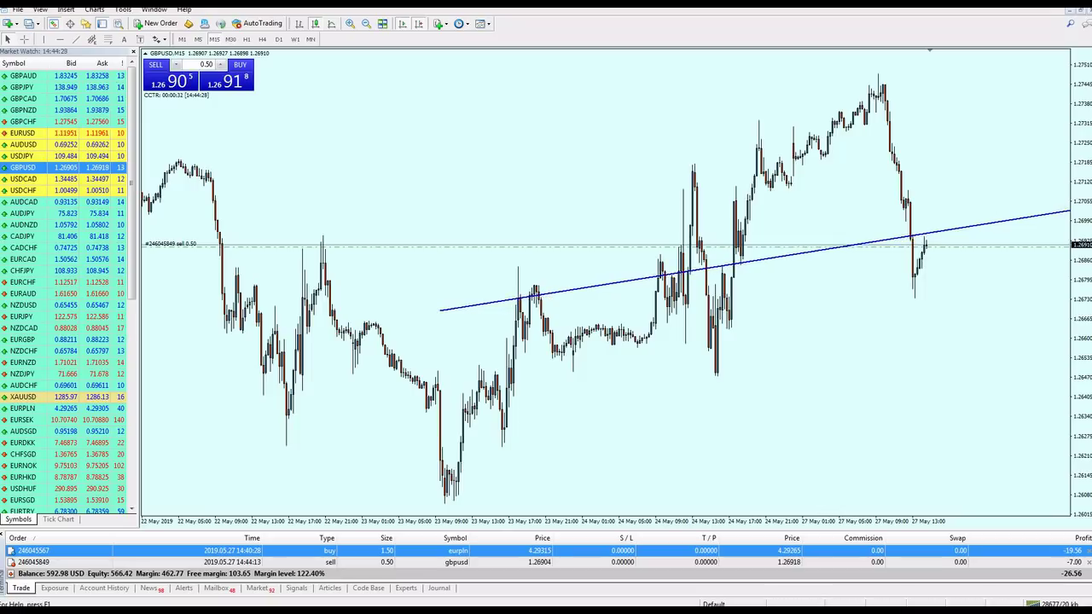
# Circle freehand the 23 May 17:00 and 01:00 highs and the 24 May contacts with the GBPUSD trendline
pyautogui.moveTo(563, 290); pyautogui.dragTo(542, 314)
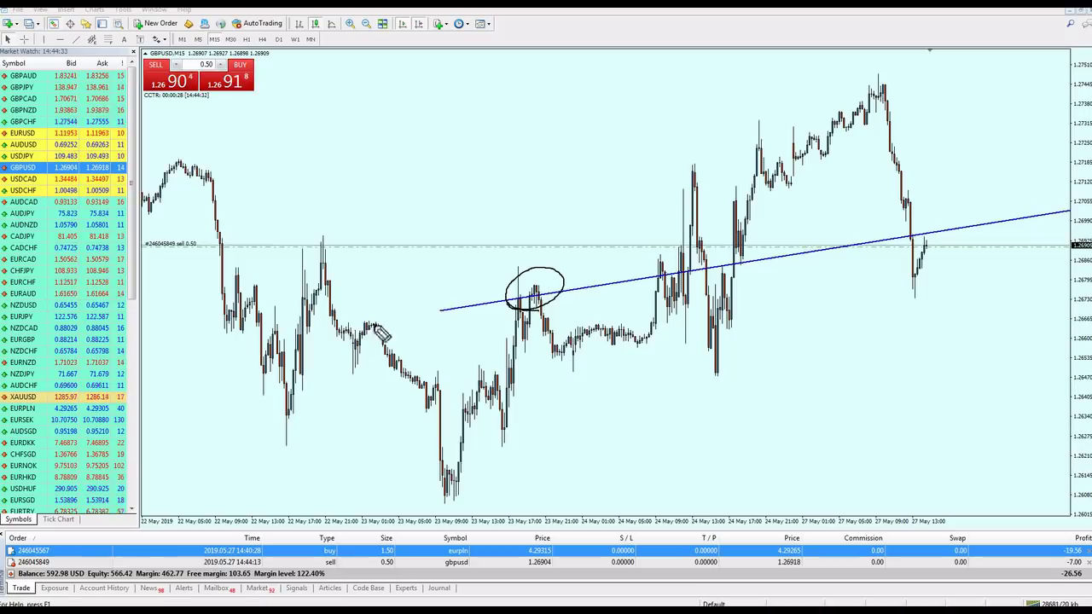
pyautogui.moveTo(396, 323)
pyautogui.mouseDown()
pyautogui.moveTo(375, 316)
pyautogui.moveTo(394, 326)
pyautogui.mouseUp()
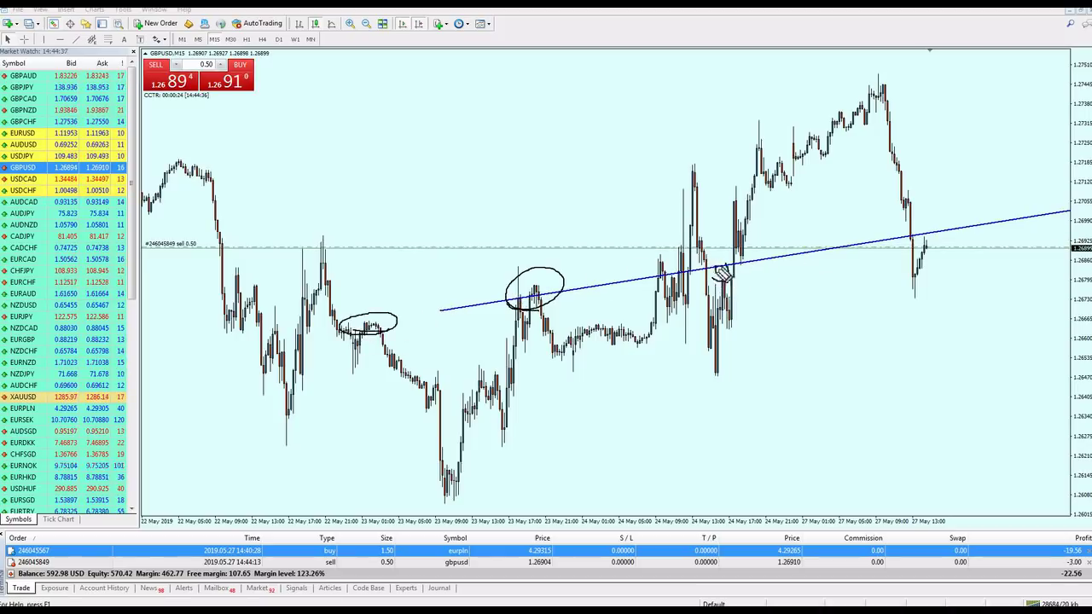
pyautogui.moveTo(720, 273)
pyautogui.mouseDown()
pyautogui.moveTo(724, 288)
pyautogui.moveTo(762, 251)
pyautogui.moveTo(748, 275)
pyautogui.mouseUp()
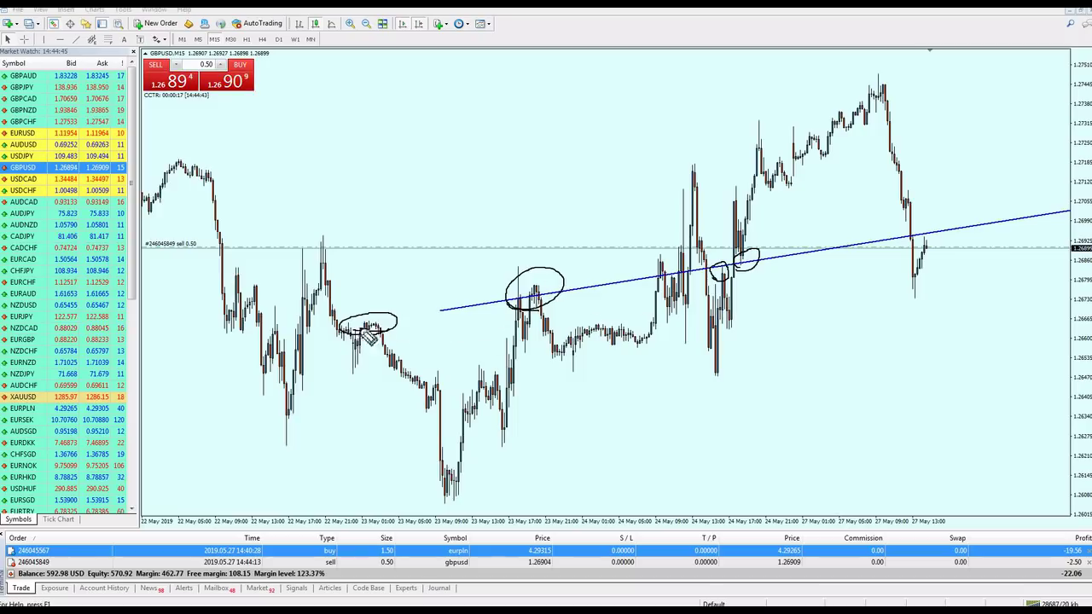
# Circle the 22 May afternoon pullback on GBPUSD and draw freehand arrows to the marked pullbacks and the 27 May retest
pyautogui.moveTo(352, 294)
pyautogui.mouseDown()
pyautogui.moveTo(363, 318)
pyautogui.moveTo(425, 250)
pyautogui.mouseUp()
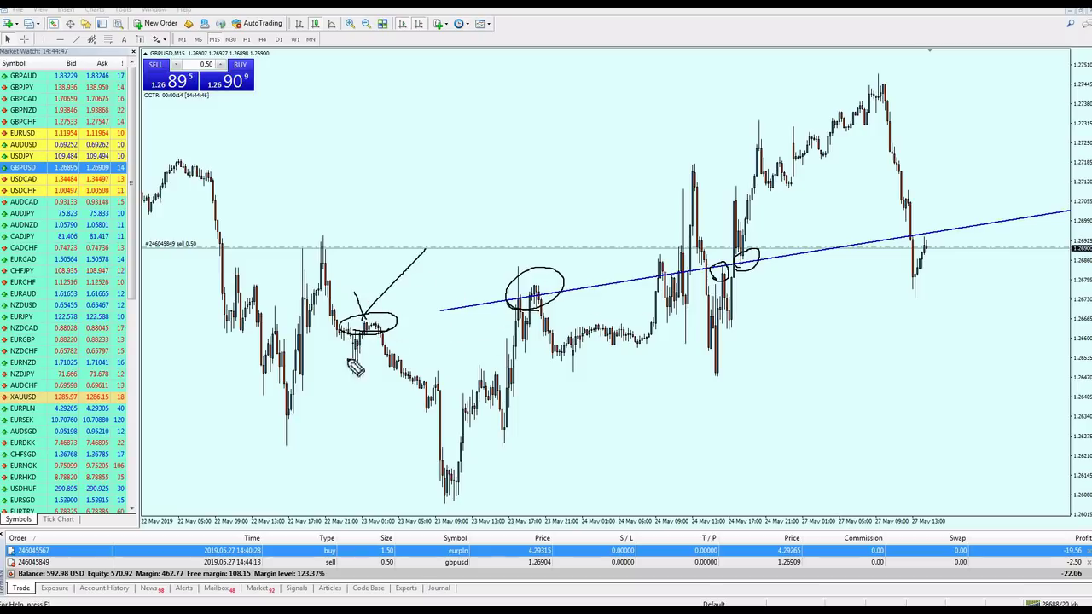
pyautogui.moveTo(288, 331)
pyautogui.mouseDown()
pyautogui.moveTo(273, 356)
pyautogui.moveTo(279, 348)
pyautogui.mouseUp()
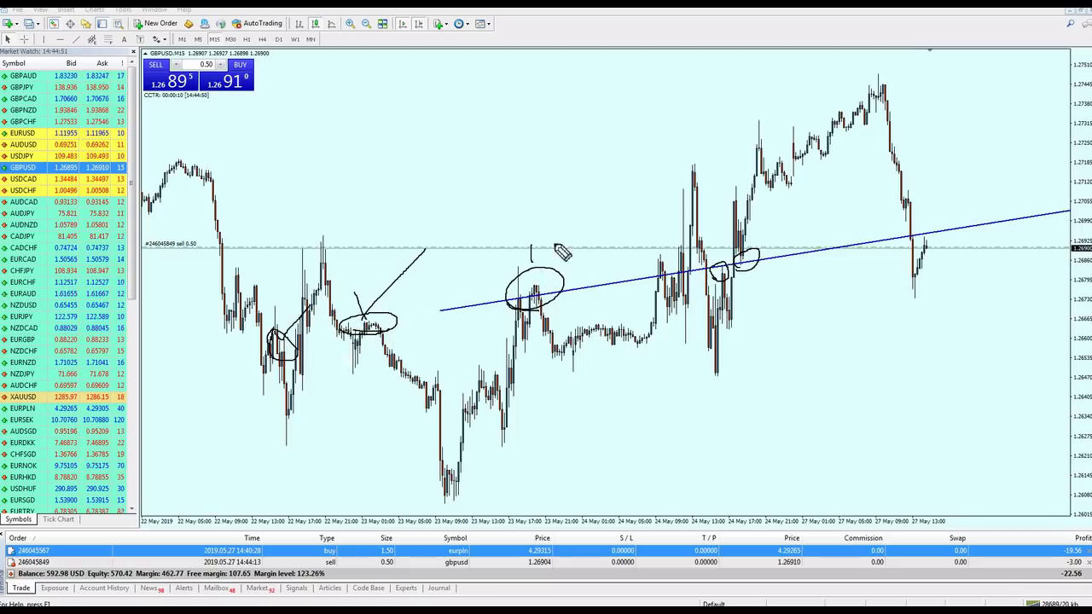
pyautogui.moveTo(531, 246); pyautogui.dragTo(573, 221)
pyautogui.moveTo(715, 268); pyautogui.dragTo(730, 229)
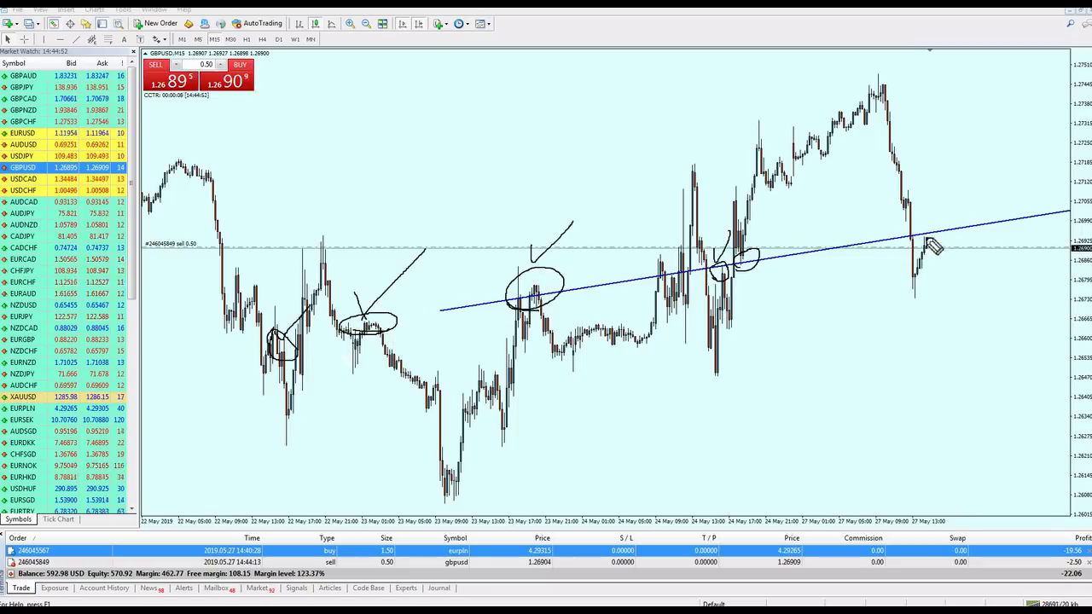
pyautogui.moveTo(925, 209); pyautogui.dragTo(972, 185)
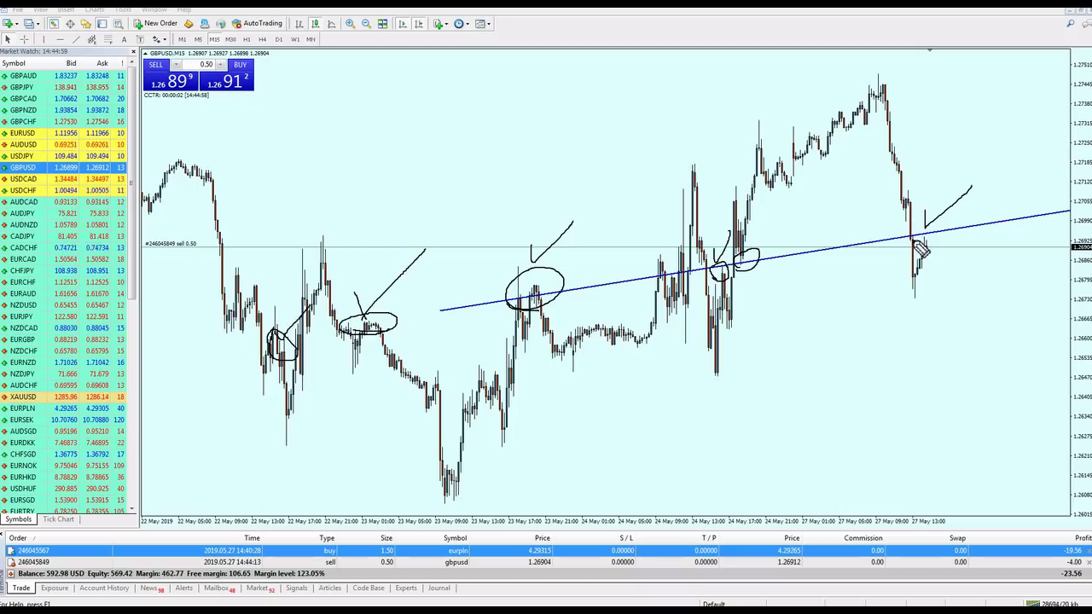
# Mark the GBPUSD retest high and the recent price base with short freehand lines, and clear all the markings
pyautogui.moveTo(913, 237); pyautogui.dragTo(937, 237)
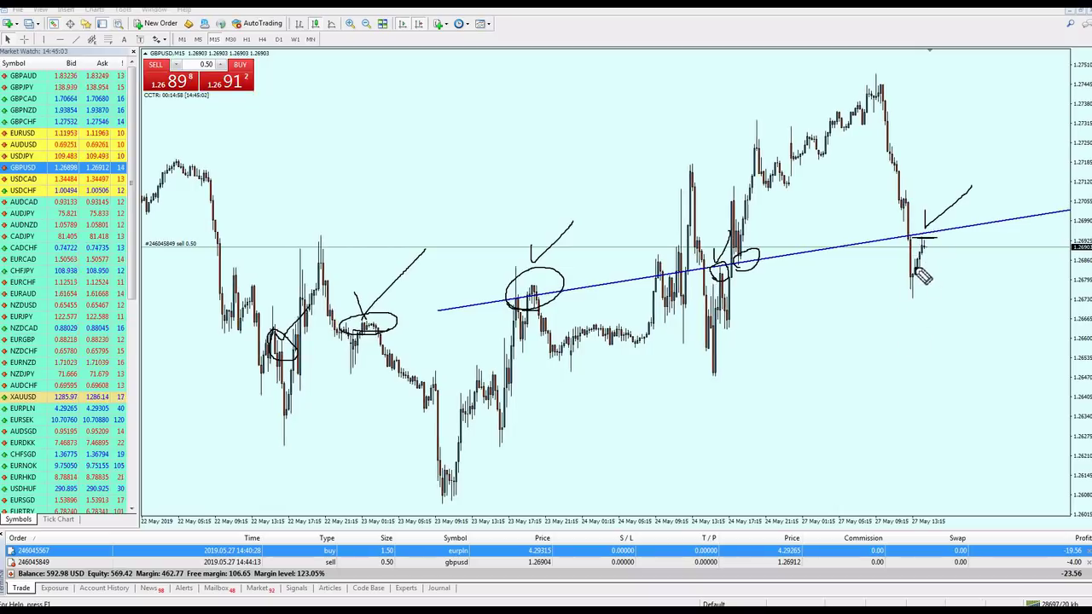
pyautogui.moveTo(904, 278); pyautogui.dragTo(956, 272)
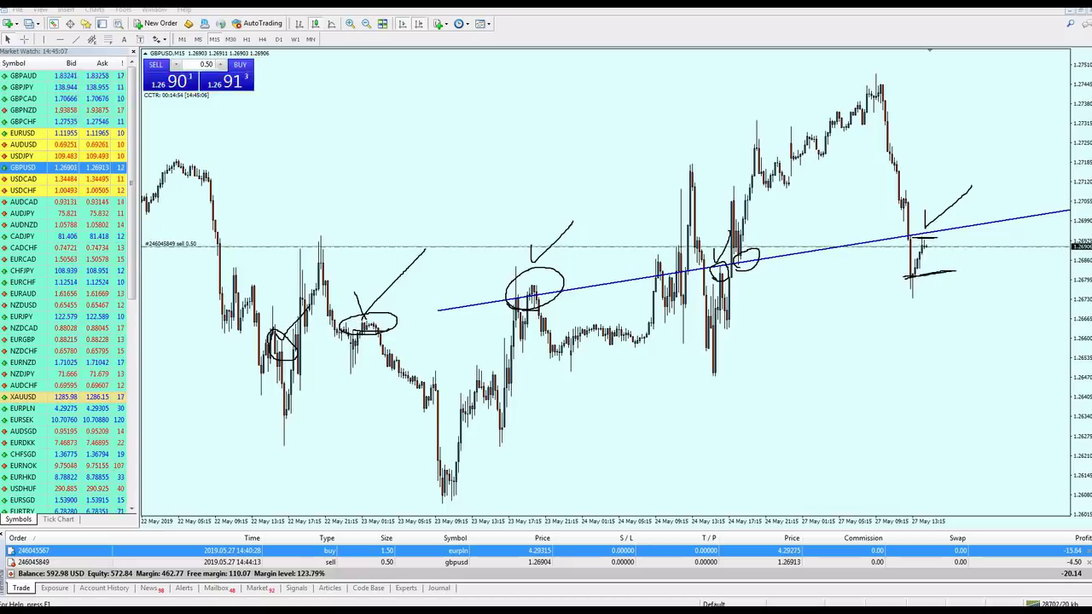
pyautogui.press('Escape')
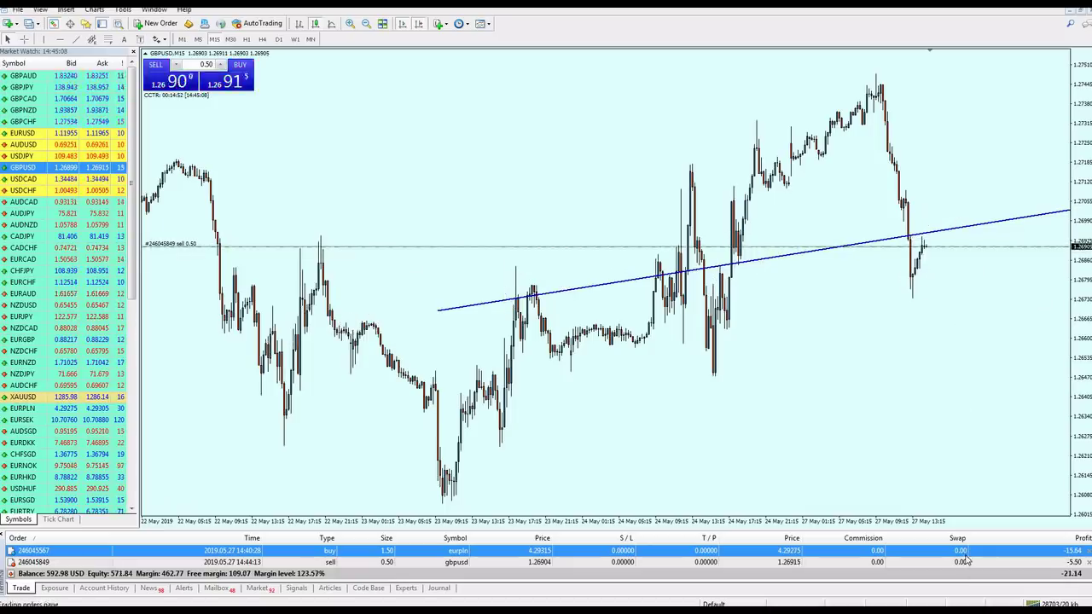
# Show the EURPLN chart up close, draw freehand arrows at the 27 May trendline retest and the expected rise, and clear them
pyautogui.hotkey('ctrl', 'F6')
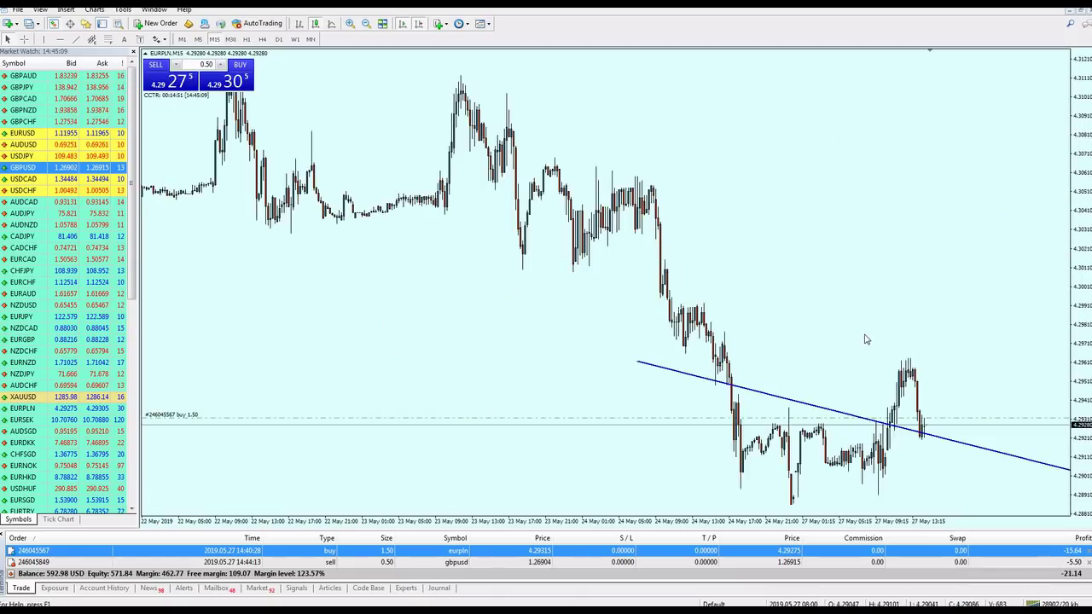
pyautogui.press('+')
pyautogui.press('+')
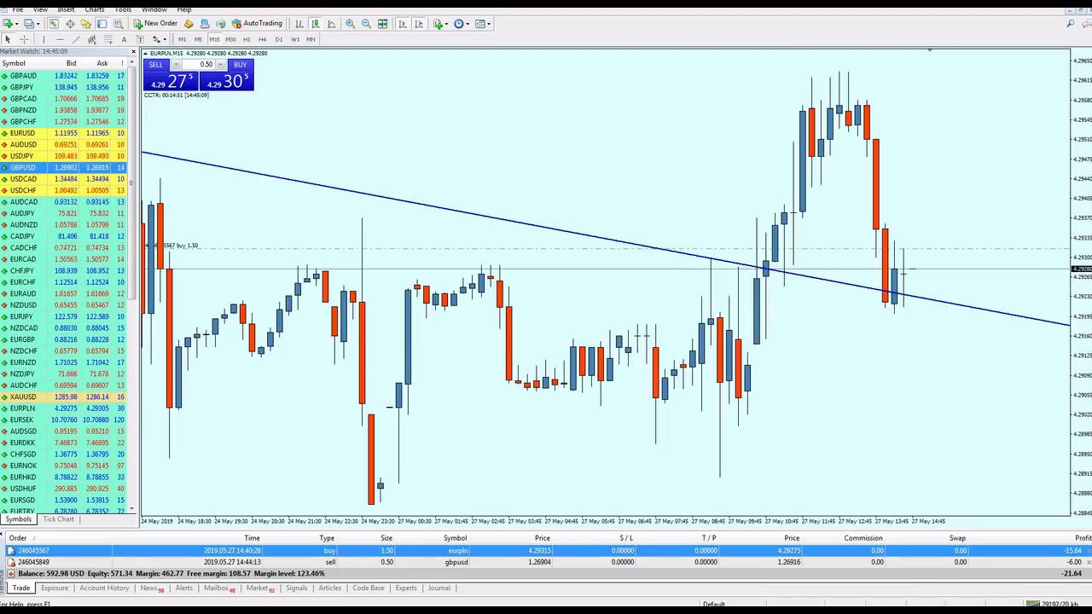
pyautogui.hotkey('ctrl', '2')
pyautogui.moveTo(881, 370); pyautogui.dragTo(889, 323)
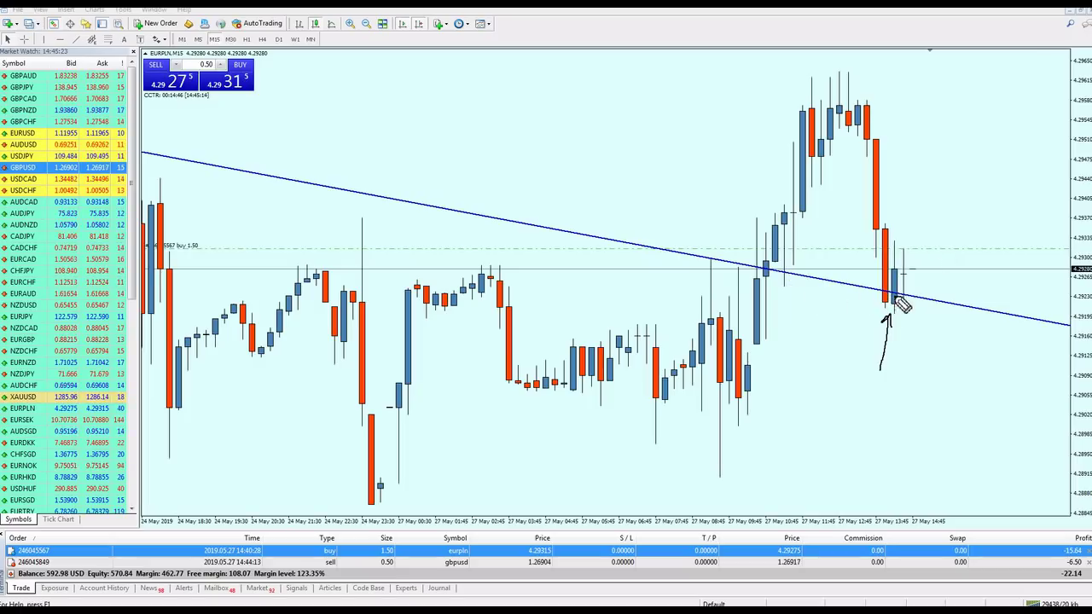
pyautogui.moveTo(902, 293); pyautogui.dragTo(931, 196)
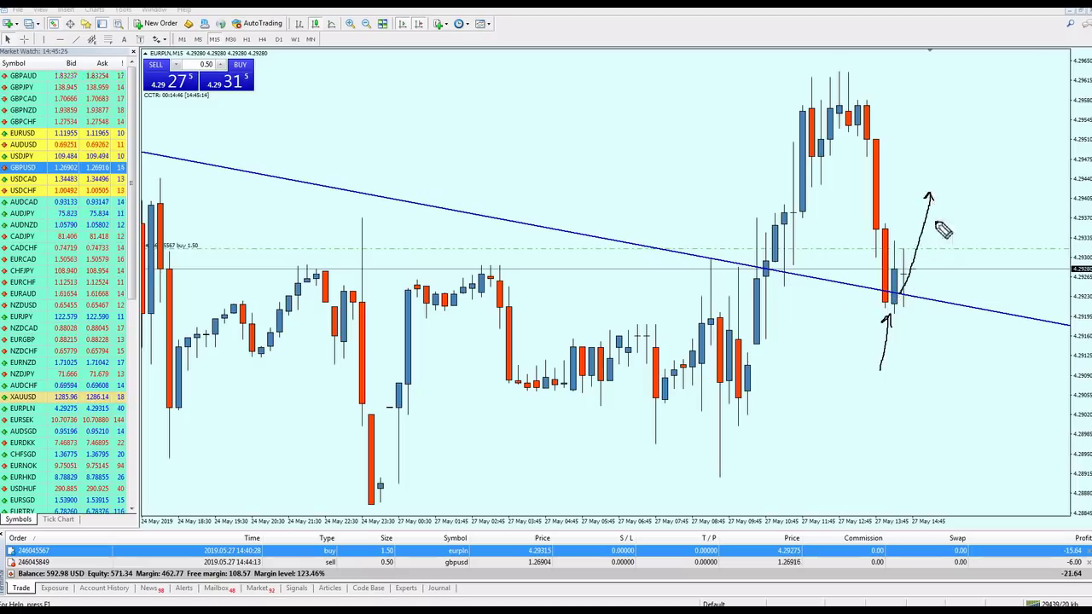
pyautogui.press('Escape')
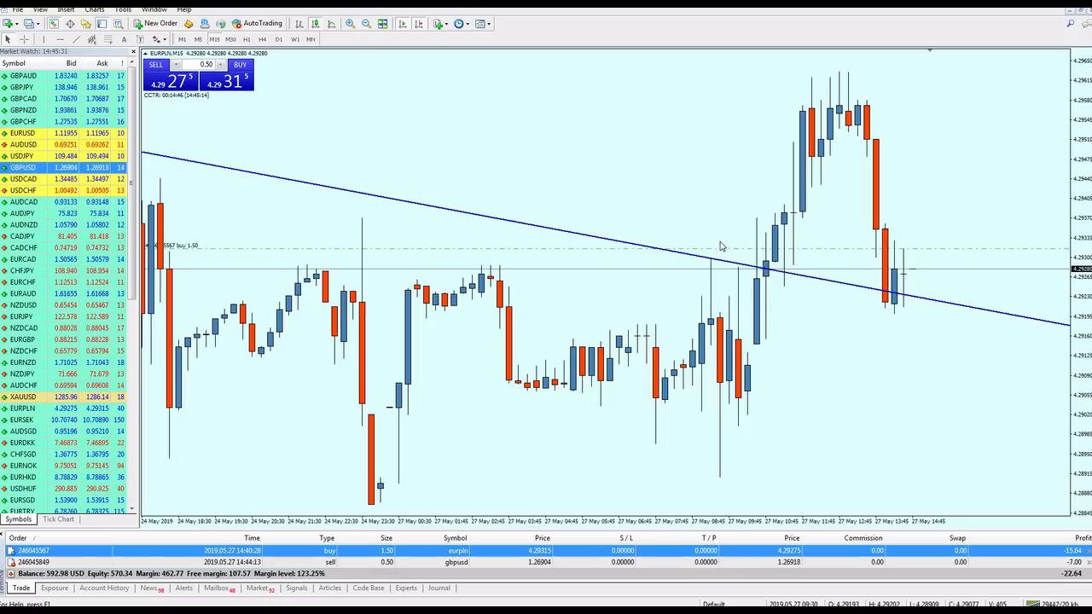
# Review the wider EURPLN chart and load the chart of the 0.50 GBPUSD sell position
pyautogui.press('-')
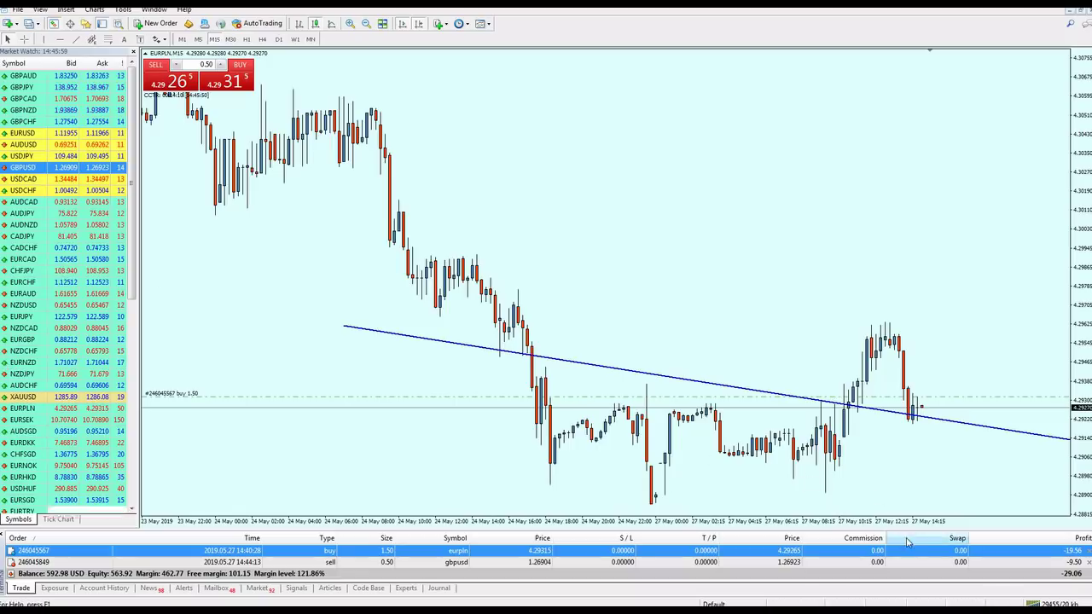
pyautogui.click(939, 563)
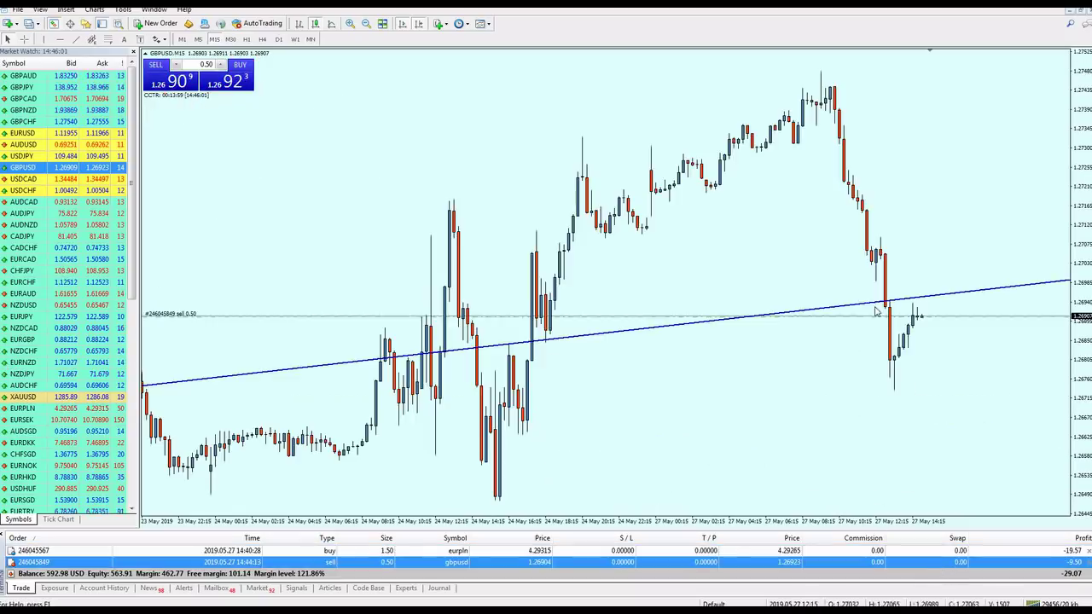
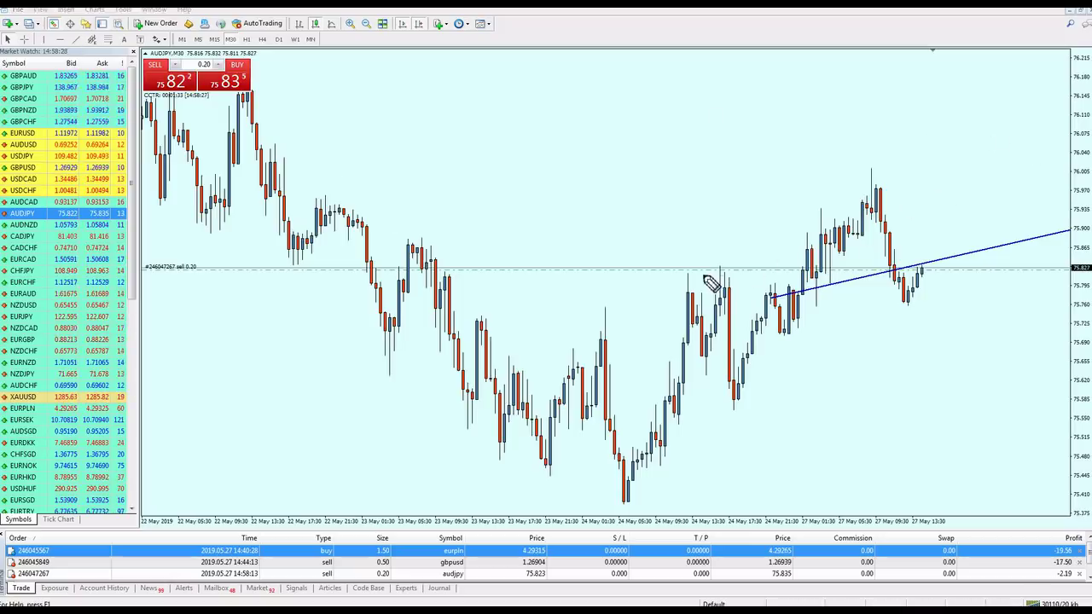
# Circle the 24 May highs and the 27 May break on AUDJPY freehand, trace the trendline, and clear the markings
pyautogui.moveTo(705, 276); pyautogui.dragTo(734, 278)
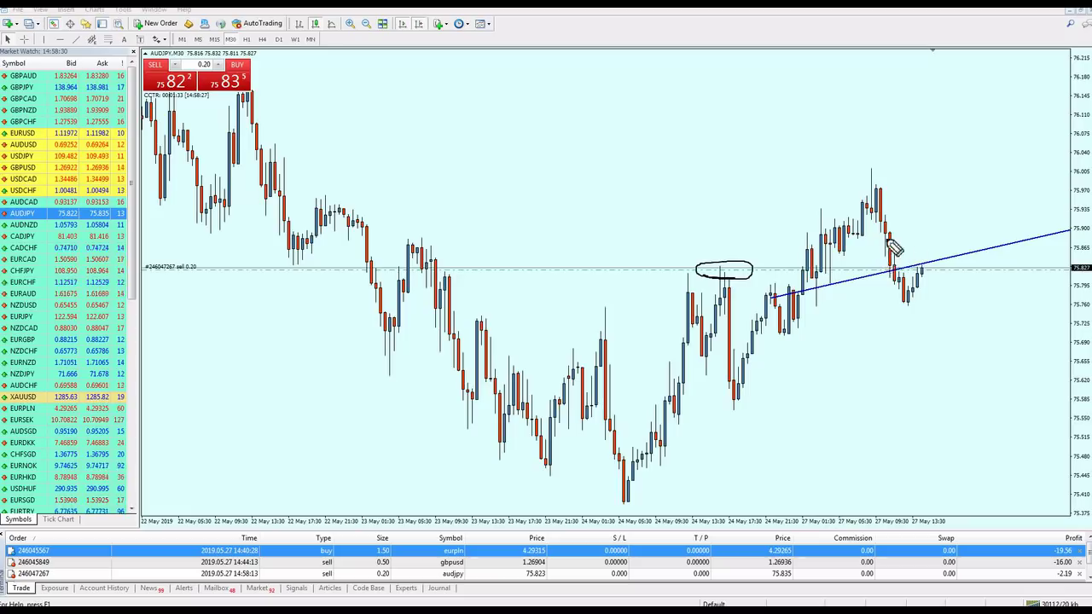
pyautogui.moveTo(894, 247); pyautogui.dragTo(912, 307)
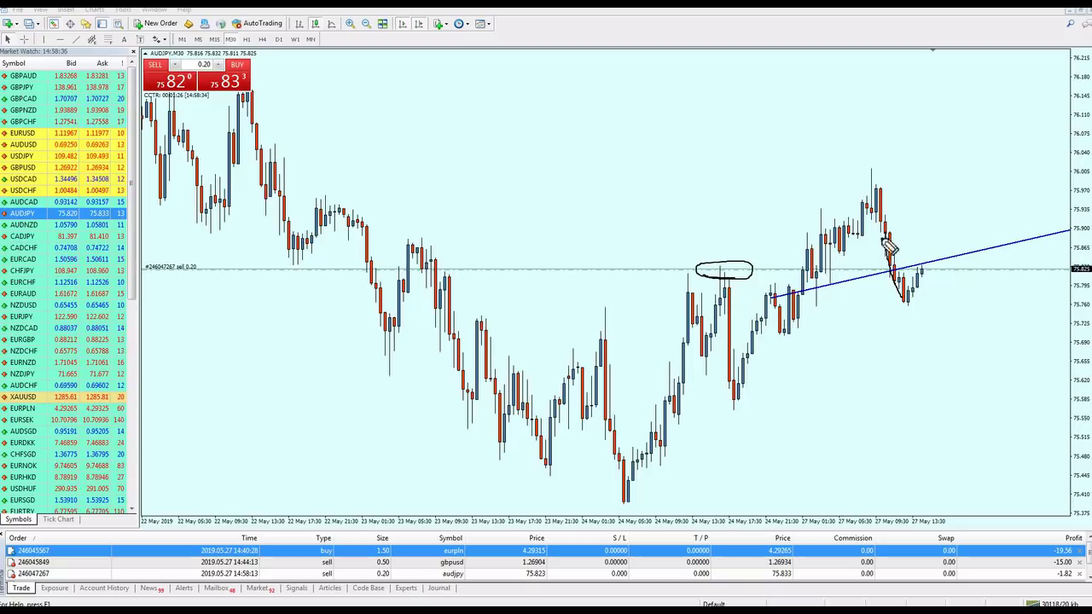
pyautogui.moveTo(891, 241); pyautogui.dragTo(906, 252)
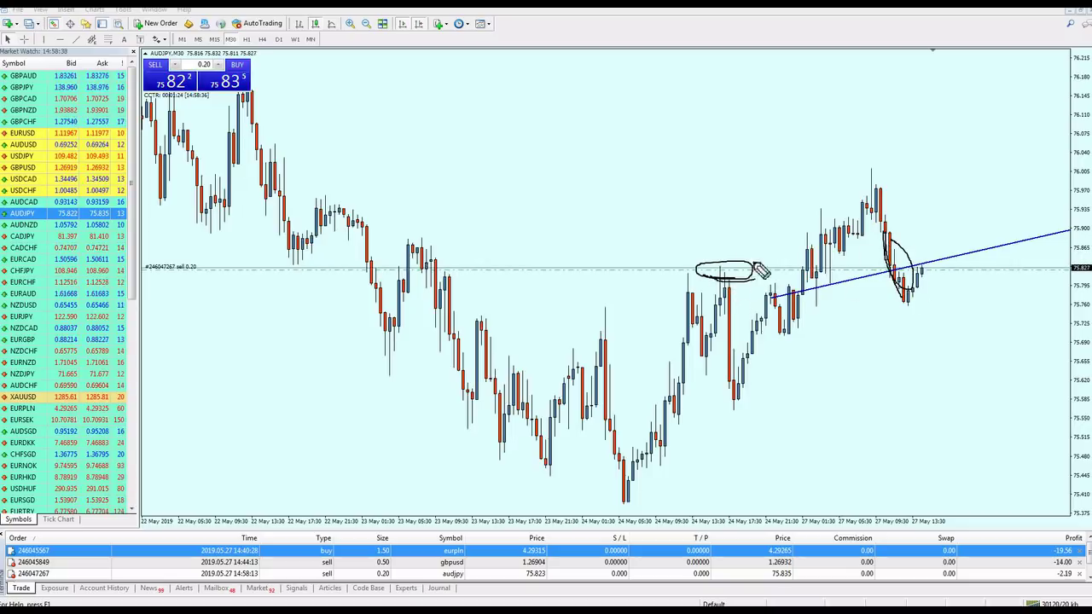
pyautogui.moveTo(762, 271)
pyautogui.mouseDown()
pyautogui.moveTo(729, 288)
pyautogui.moveTo(779, 299)
pyautogui.moveTo(1011, 243)
pyautogui.moveTo(969, 259)
pyautogui.mouseUp()
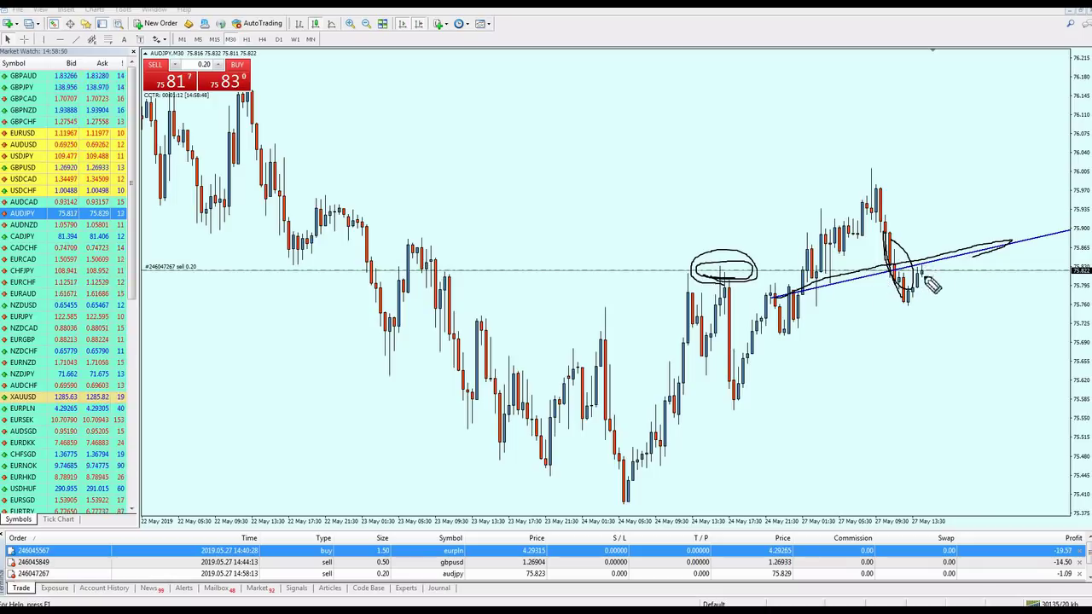
pyautogui.press('Escape')
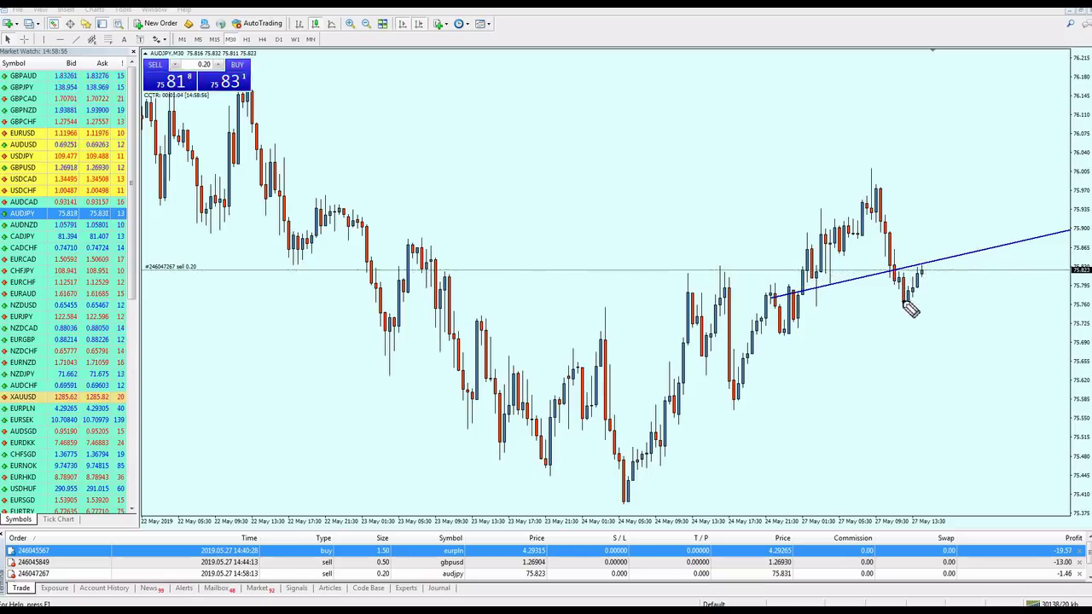
# Mark the 27 May AUDJPY low with a freehand line and measure from the retest down to it with the crosshair
pyautogui.moveTo(900, 301); pyautogui.dragTo(943, 301)
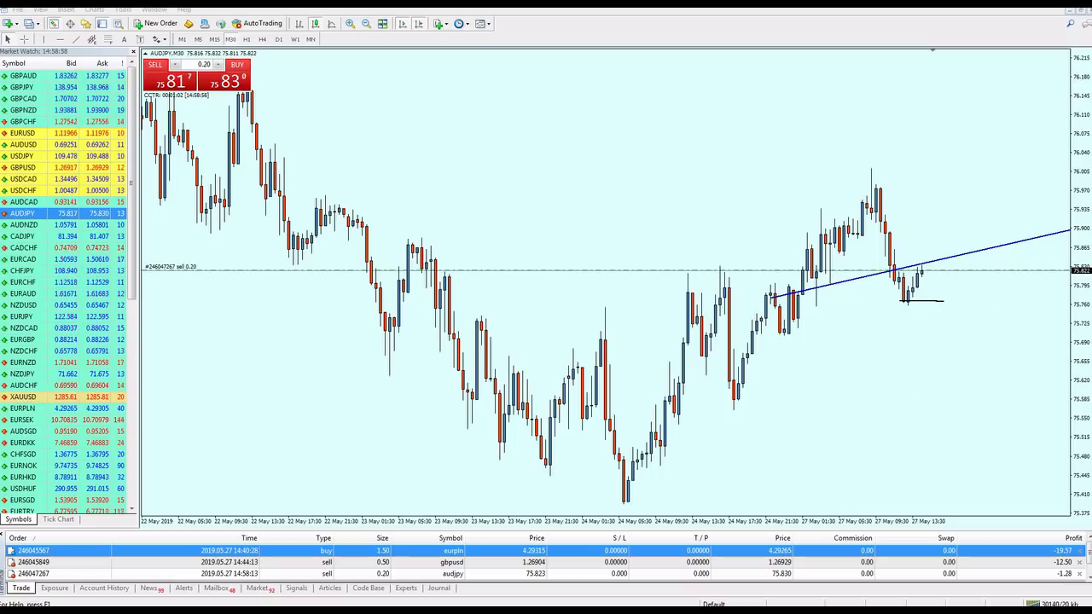
pyautogui.middleClick(924, 269)
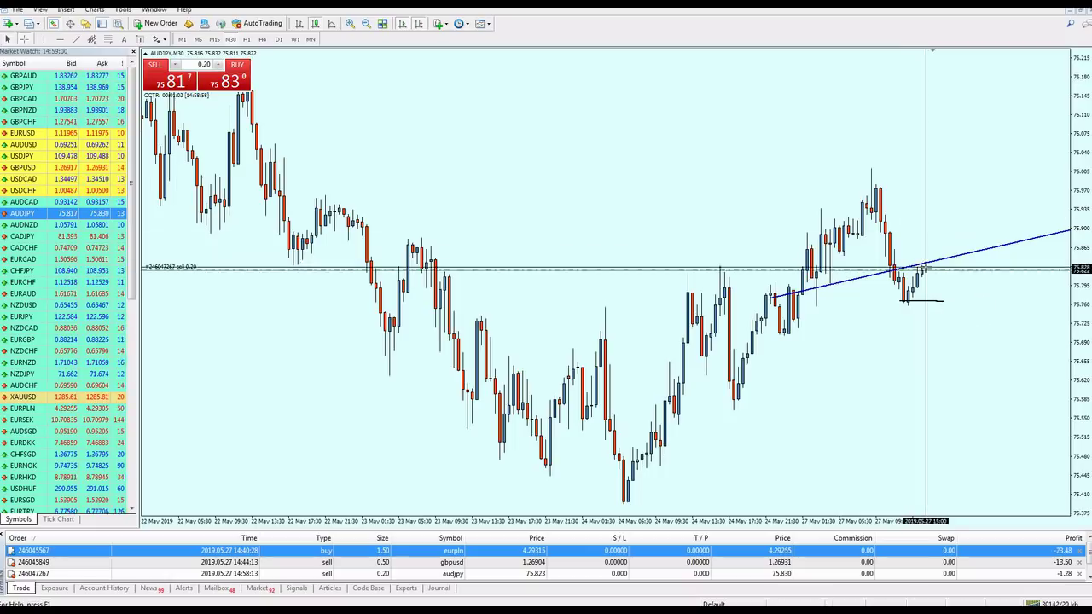
pyautogui.moveTo(924, 270); pyautogui.dragTo(937, 305)
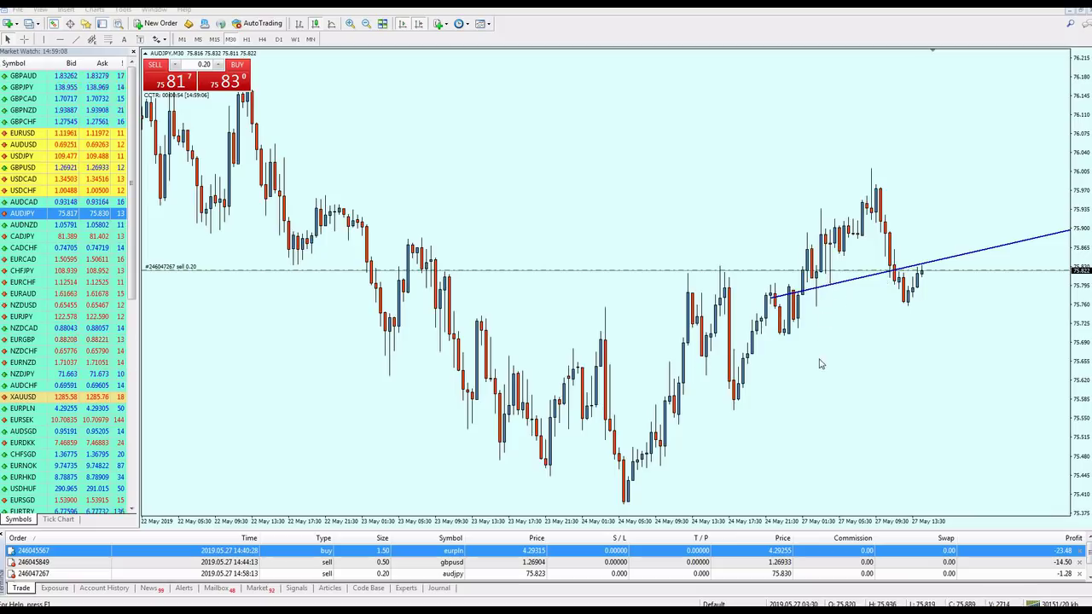
# Enlarge the trade list to show all three positions and load the chart of the GBPUSD sell trade
pyautogui.moveTo(873, 529); pyautogui.dragTo(873, 517)
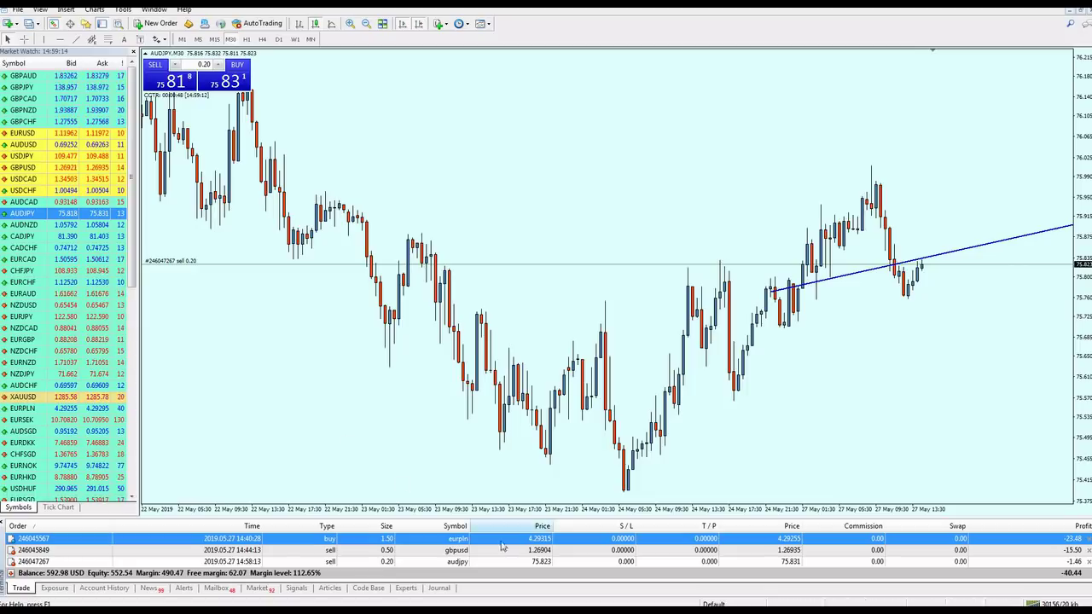
pyautogui.click(810, 550)
pyautogui.moveTo(805, 446); pyautogui.dragTo(793, 401)
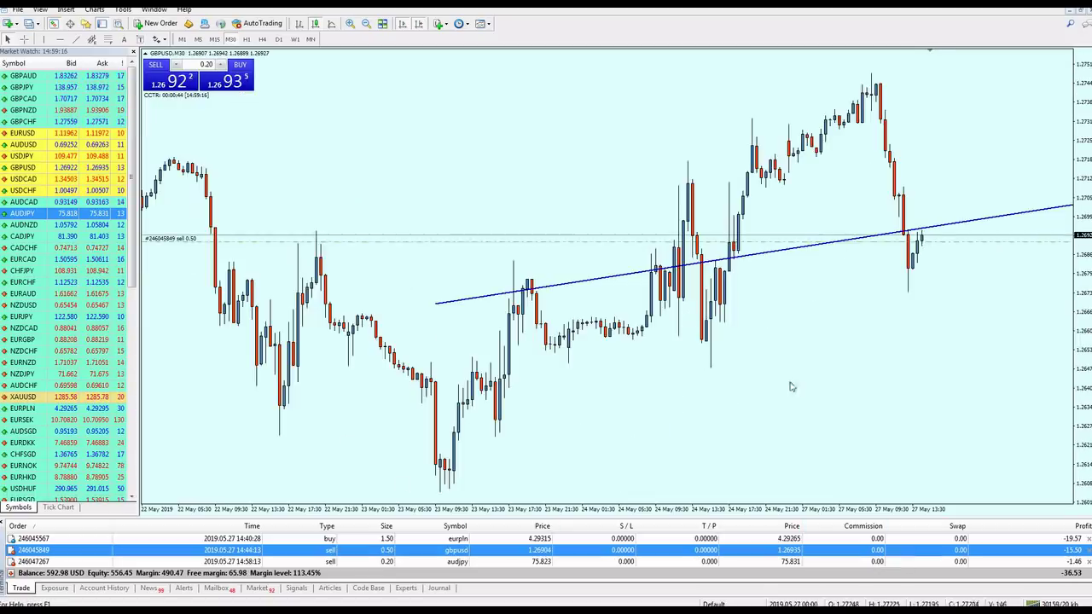
# Circle the 27 May GBPUSD retest under the trendline freehand, clear the marking, and inspect the sell entry with the crosshair
pyautogui.click(836, 561)
pyautogui.moveTo(836, 561); pyautogui.dragTo(843, 503)
pyautogui.moveTo(839, 550); pyautogui.dragTo(828, 448)
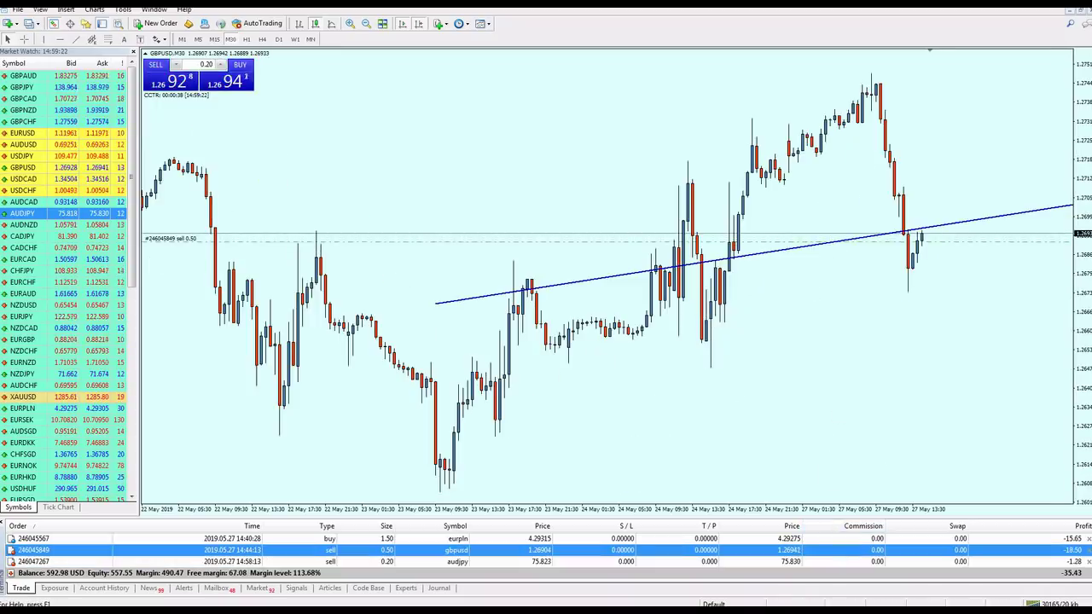
pyautogui.click(918, 241)
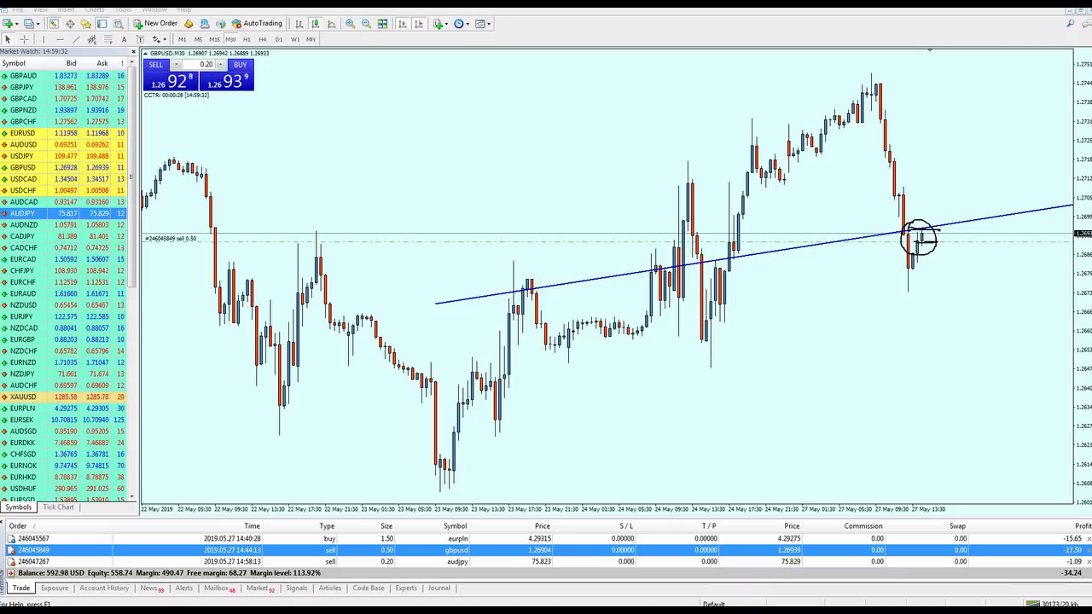
pyautogui.middleClick(928, 245)
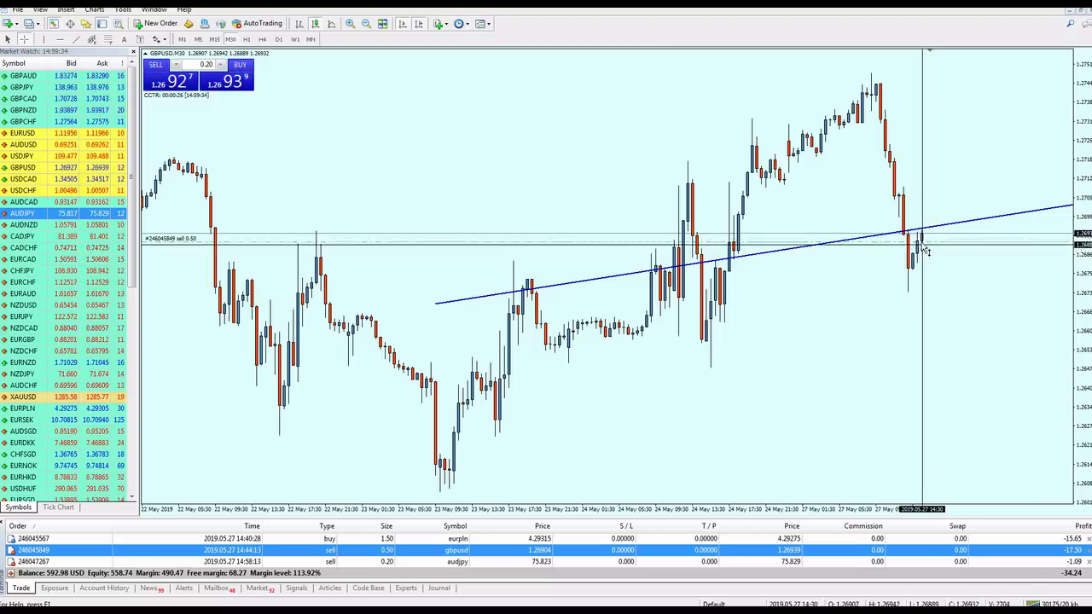
pyautogui.moveTo(928, 246)
pyautogui.mouseDown()
pyautogui.moveTo(920, 235)
pyautogui.moveTo(921, 248)
pyautogui.mouseUp()
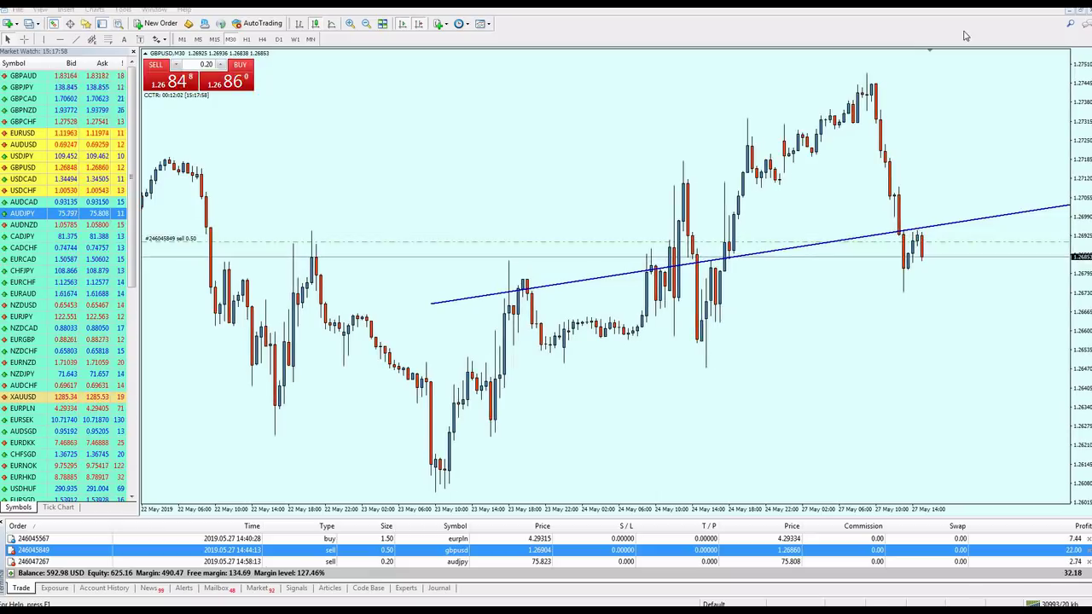
# Close the 1.50 EURPLN buy position and measure from the GBPUSD sell entry down to the current price with the crosshair
pyautogui.click(956, 538)
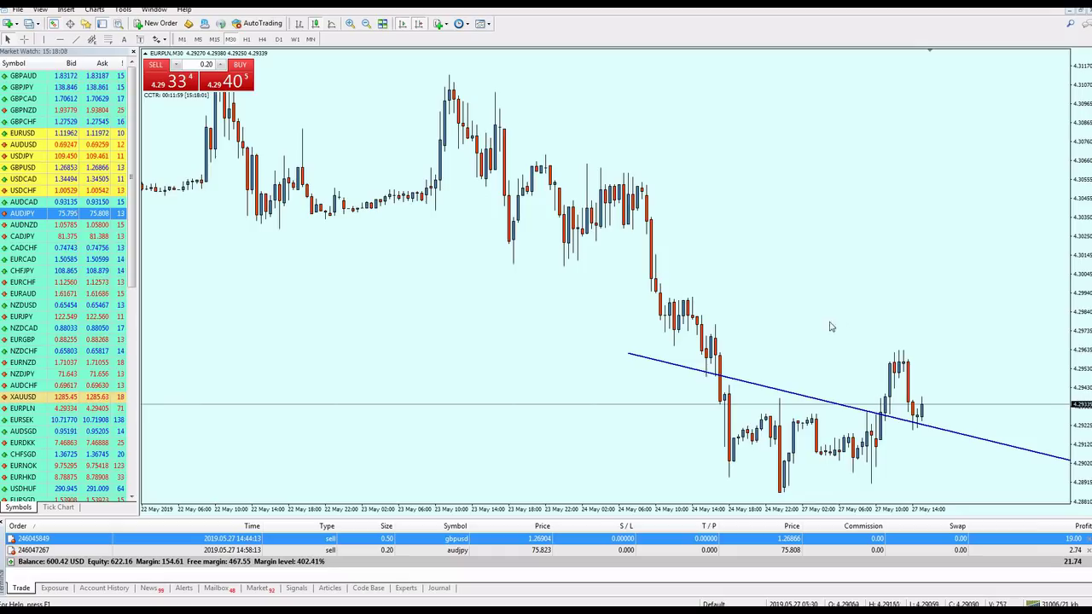
pyautogui.doubleClick(958, 539)
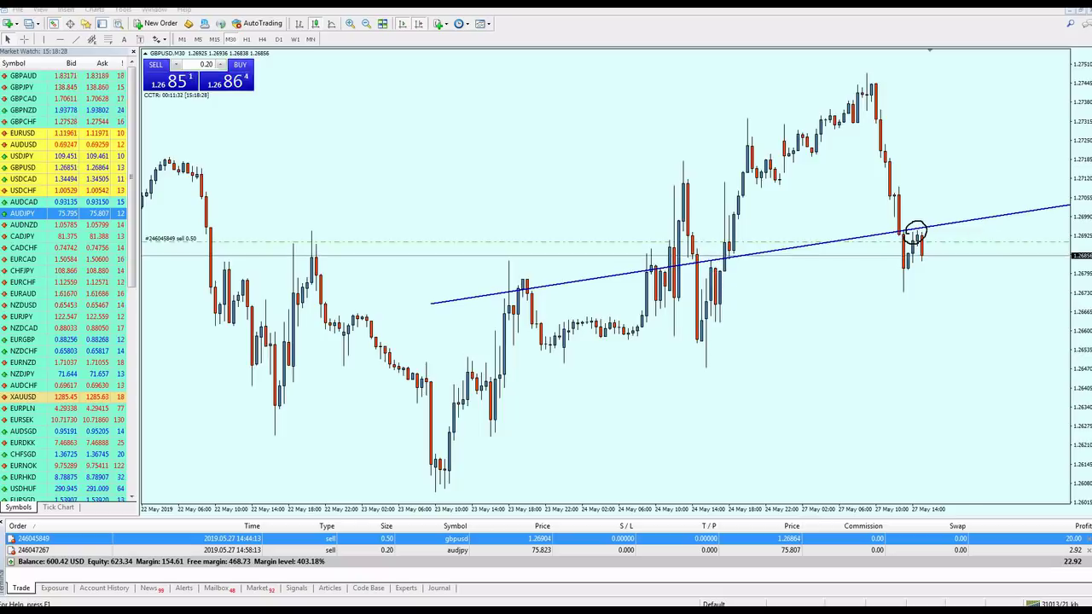
pyautogui.middleClick(922, 243)
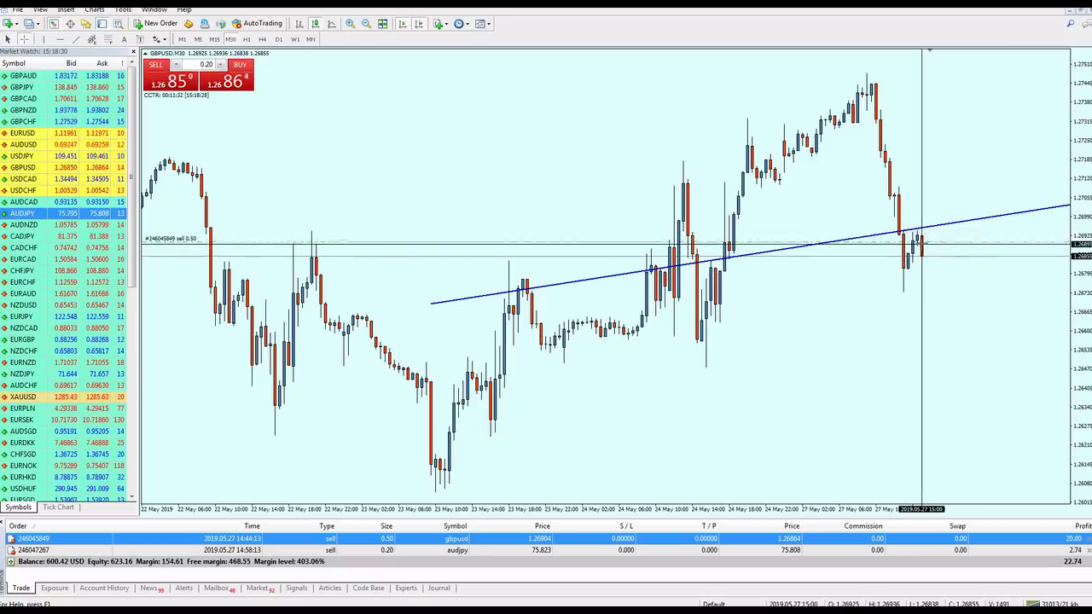
pyautogui.moveTo(921, 244); pyautogui.dragTo(926, 258)
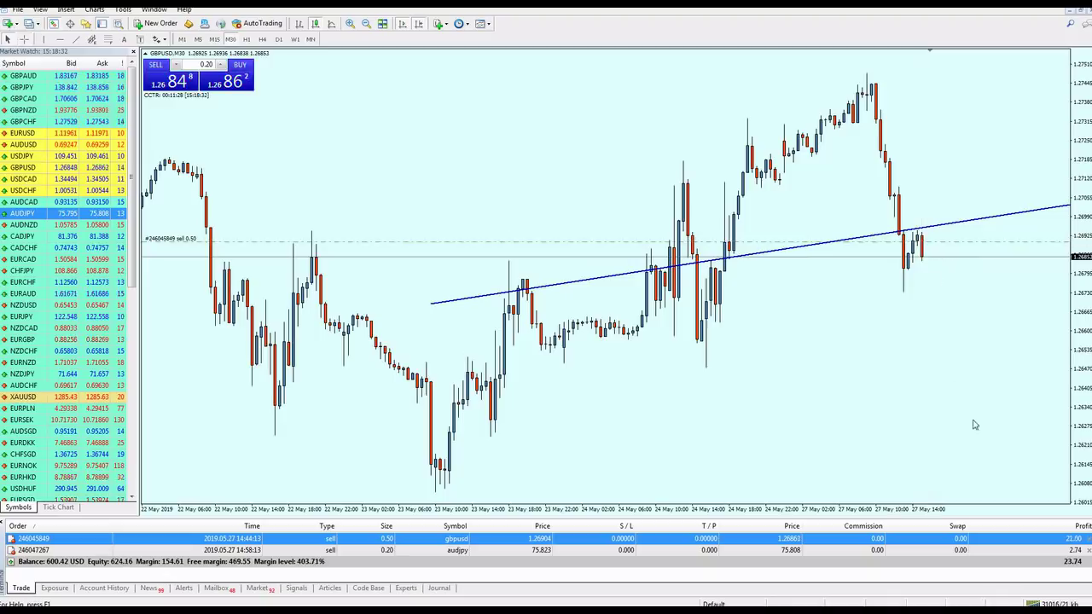
# Close the 0.50 GBPUSD sell position and delete the trendline from its chart
pyautogui.click(1088, 539)
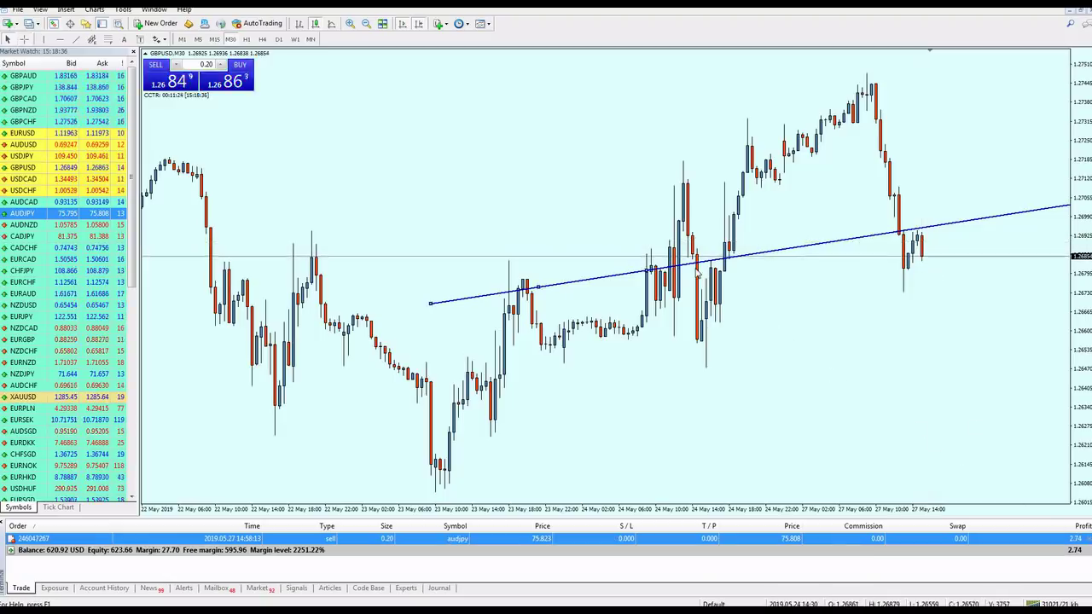
pyautogui.press('Delete')
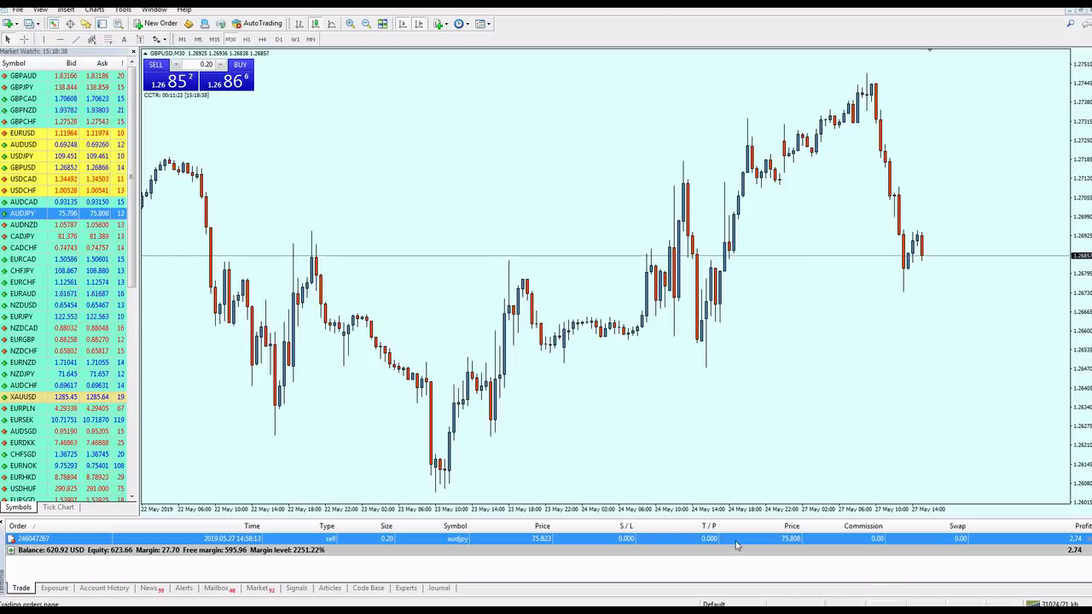
# Load the AUDJPY chart of the remaining sell position and set the one-click trade volume to 1.00
pyautogui.hotkey('ctrl', 'F6')
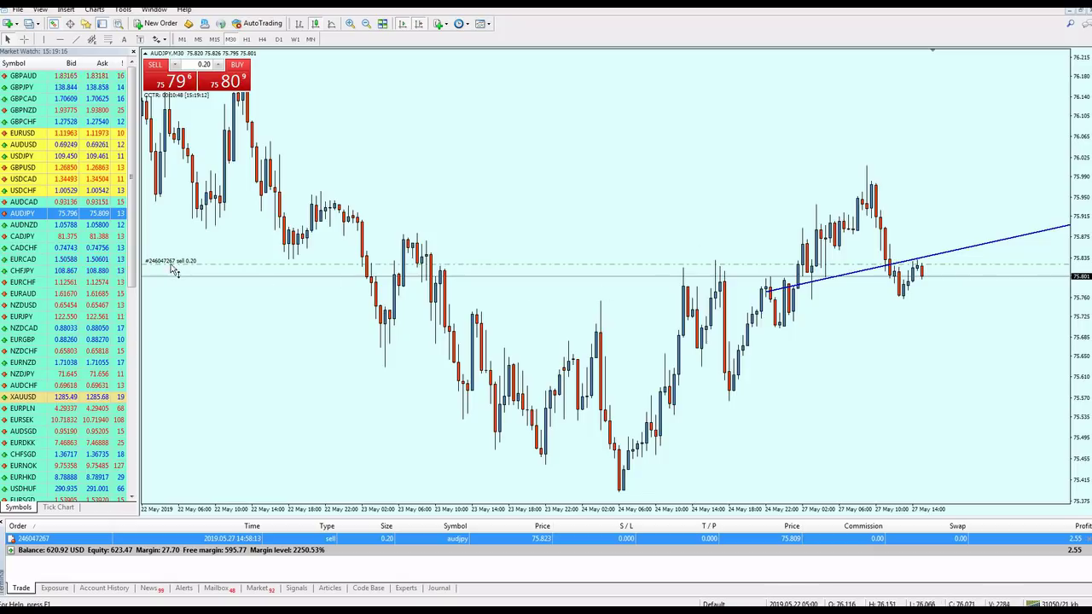
pyautogui.click(205, 64)
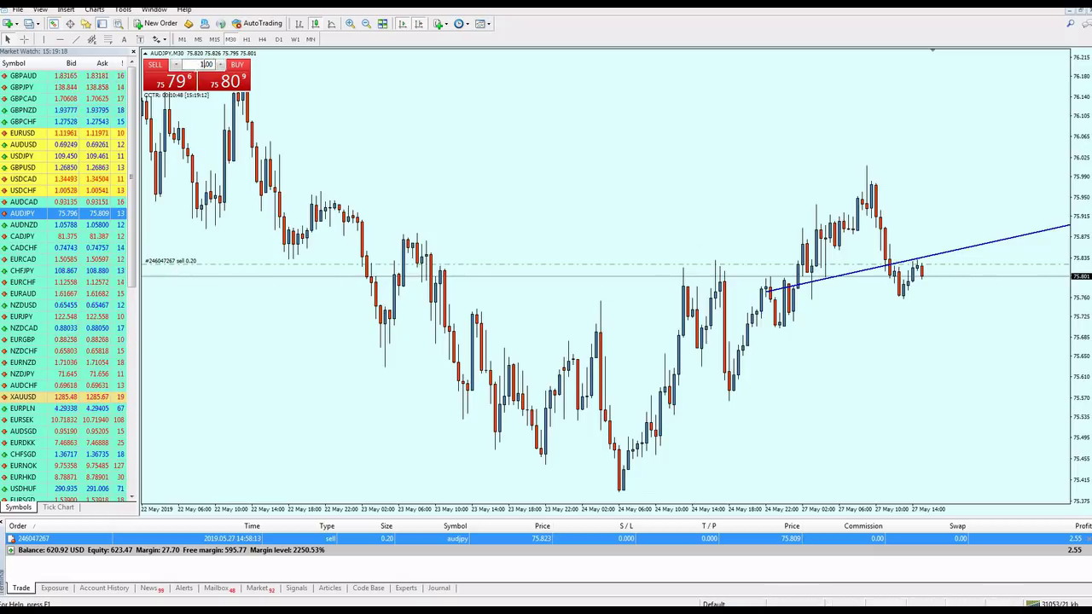
pyautogui.write('1.00')
pyautogui.click(304, 166)
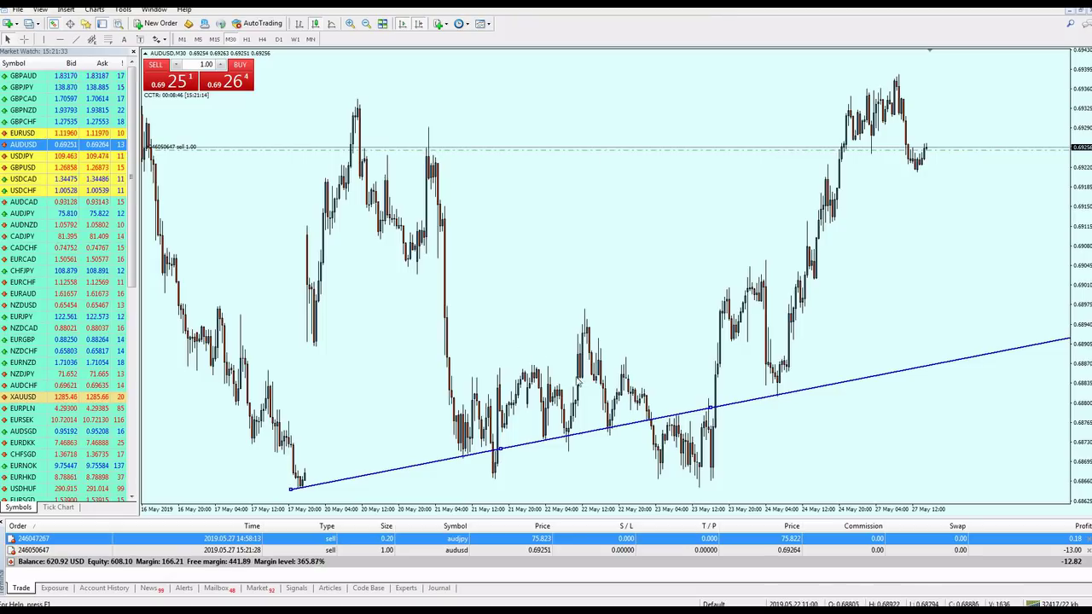
# Shift the AUDUSD trendline to start at the 22 May lows, circle its touches up to 24 May freehand, and clear the markings
pyautogui.moveTo(500, 449); pyautogui.dragTo(765, 404)
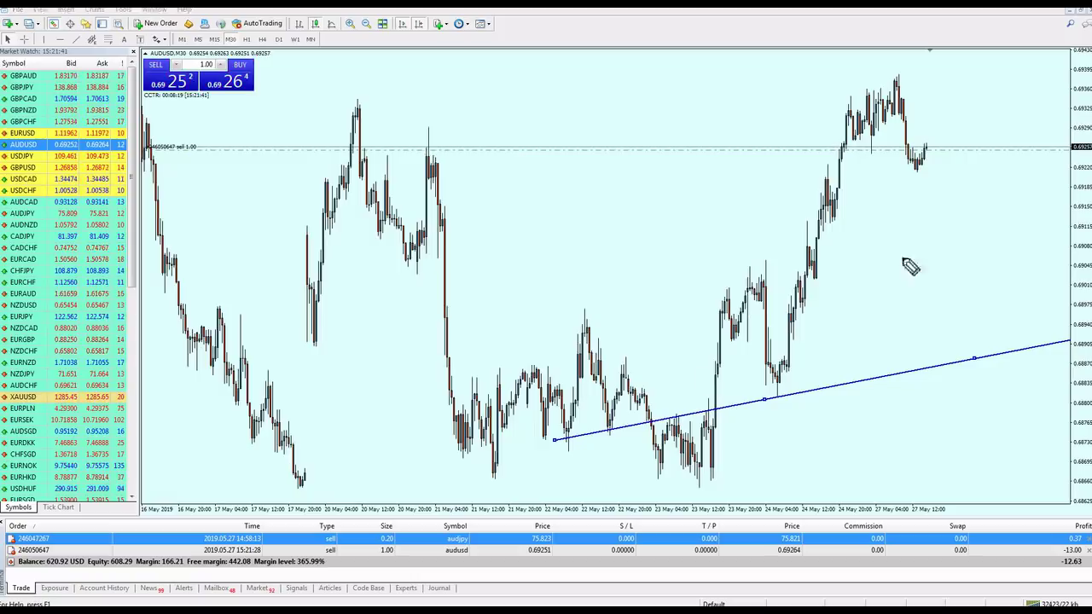
pyautogui.moveTo(563, 445); pyautogui.dragTo(612, 429)
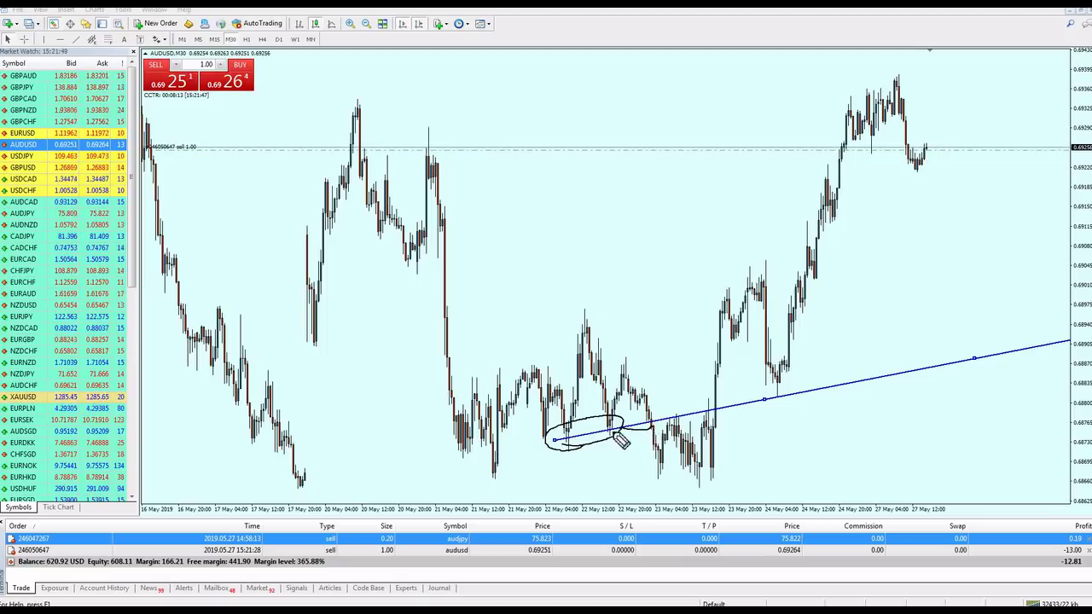
pyautogui.moveTo(623, 426)
pyautogui.mouseDown()
pyautogui.moveTo(704, 415)
pyautogui.moveTo(671, 412)
pyautogui.moveTo(693, 443)
pyautogui.moveTo(708, 417)
pyautogui.moveTo(778, 416)
pyautogui.moveTo(790, 386)
pyautogui.moveTo(780, 384)
pyautogui.mouseUp()
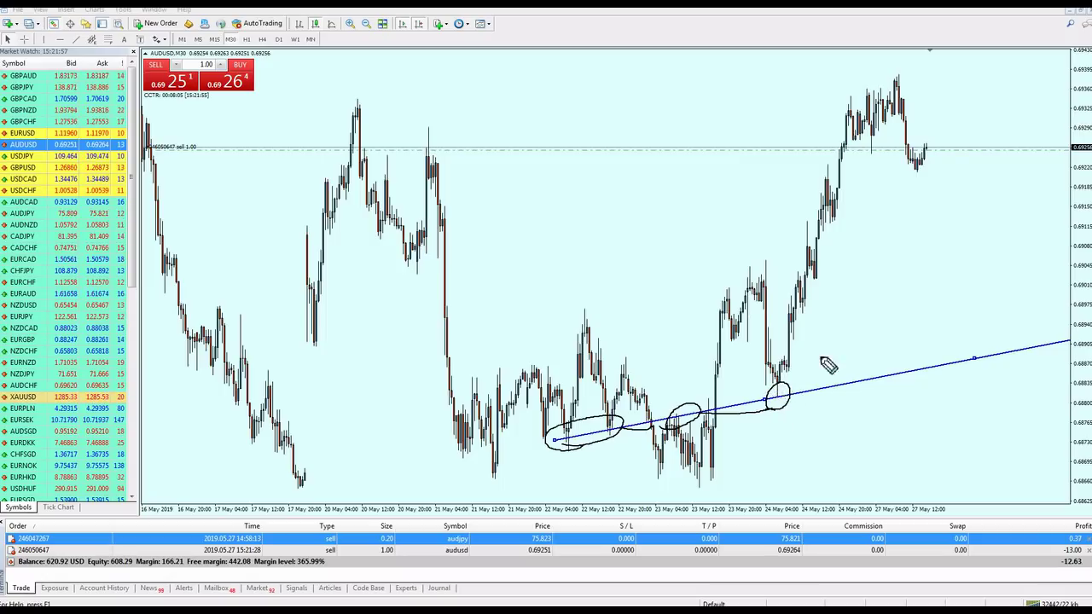
pyautogui.press('Escape')
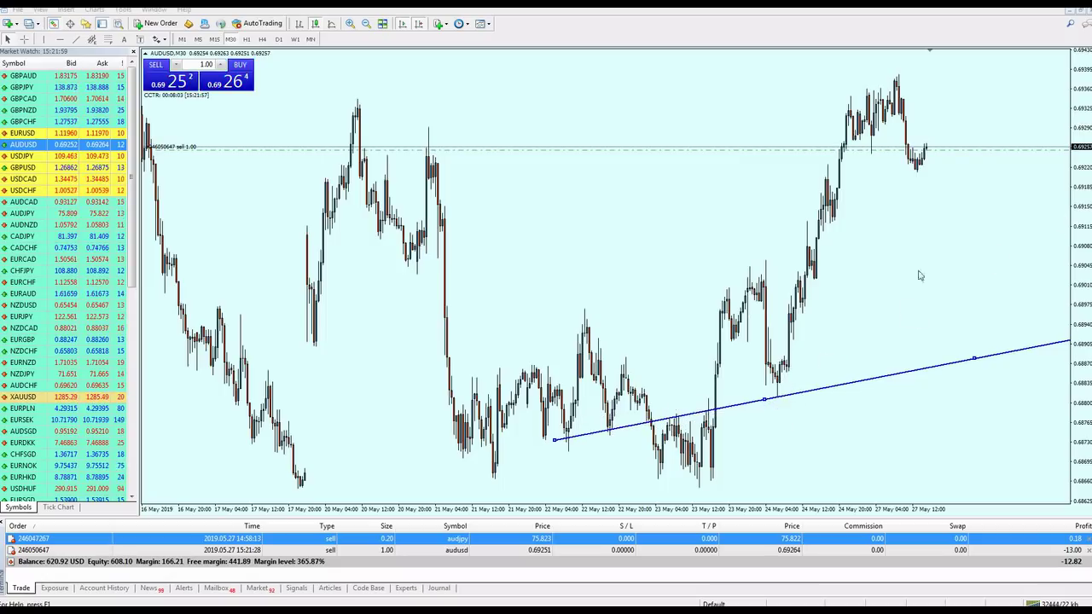
# Shift the AUDUSD trendline up in parallel to the 27 May retest and circle its earlier touches freehand
pyautogui.moveTo(764, 404); pyautogui.dragTo(496, 230)
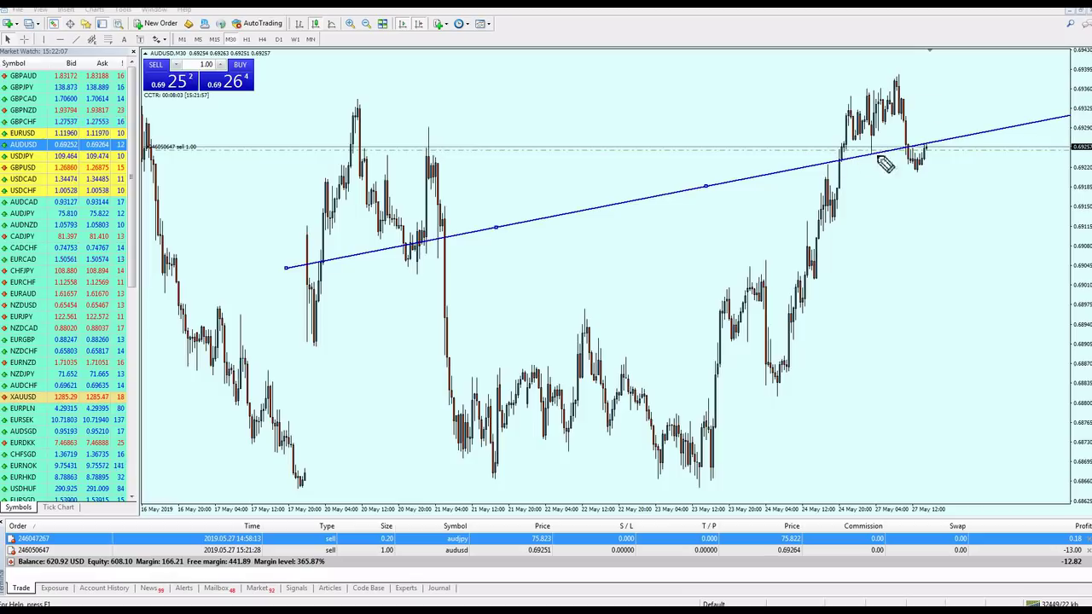
pyautogui.moveTo(887, 165); pyautogui.dragTo(868, 167)
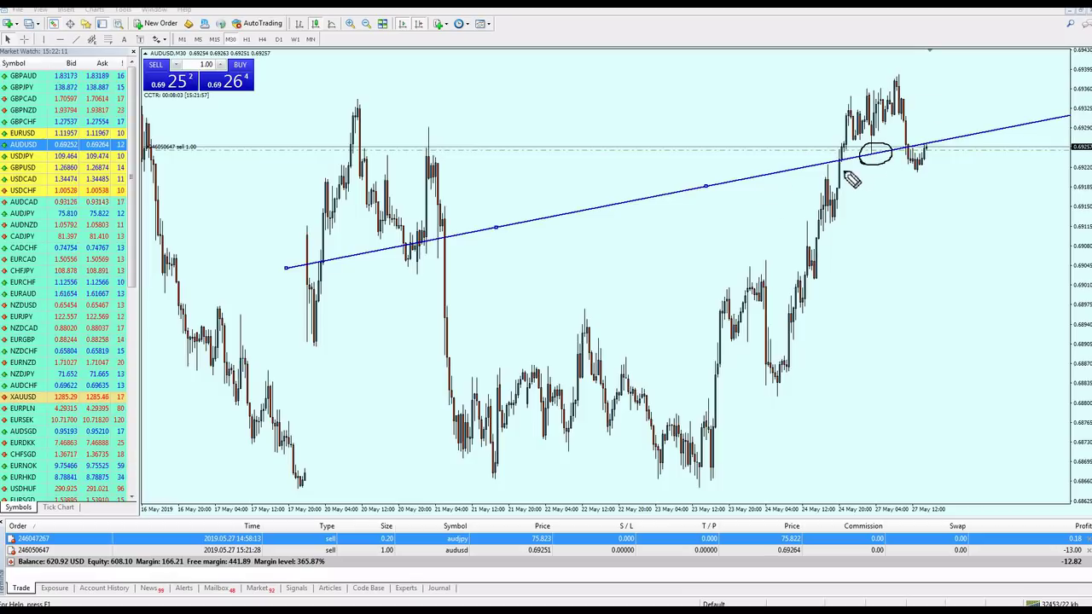
pyautogui.moveTo(817, 174); pyautogui.dragTo(834, 167)
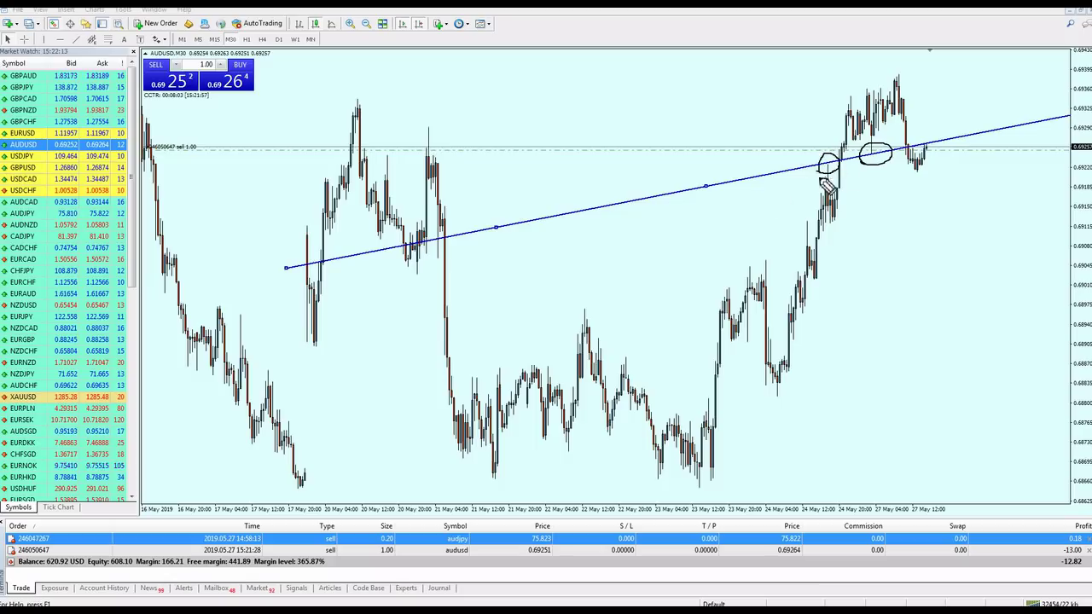
pyautogui.moveTo(381, 269)
pyautogui.mouseDown()
pyautogui.moveTo(448, 232)
pyautogui.moveTo(407, 279)
pyautogui.mouseUp()
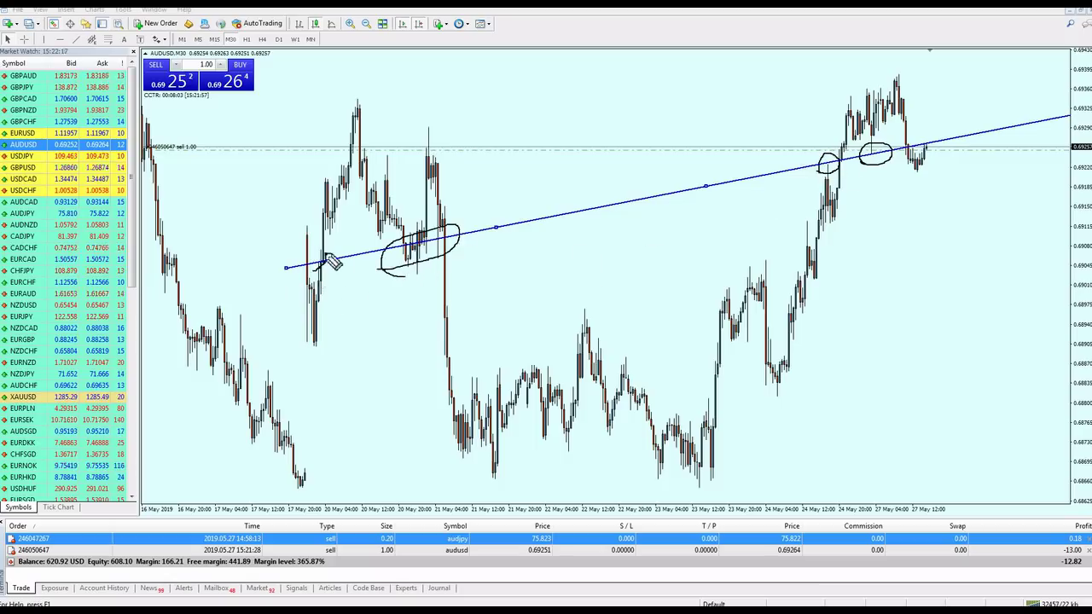
pyautogui.moveTo(325, 255); pyautogui.dragTo(315, 268)
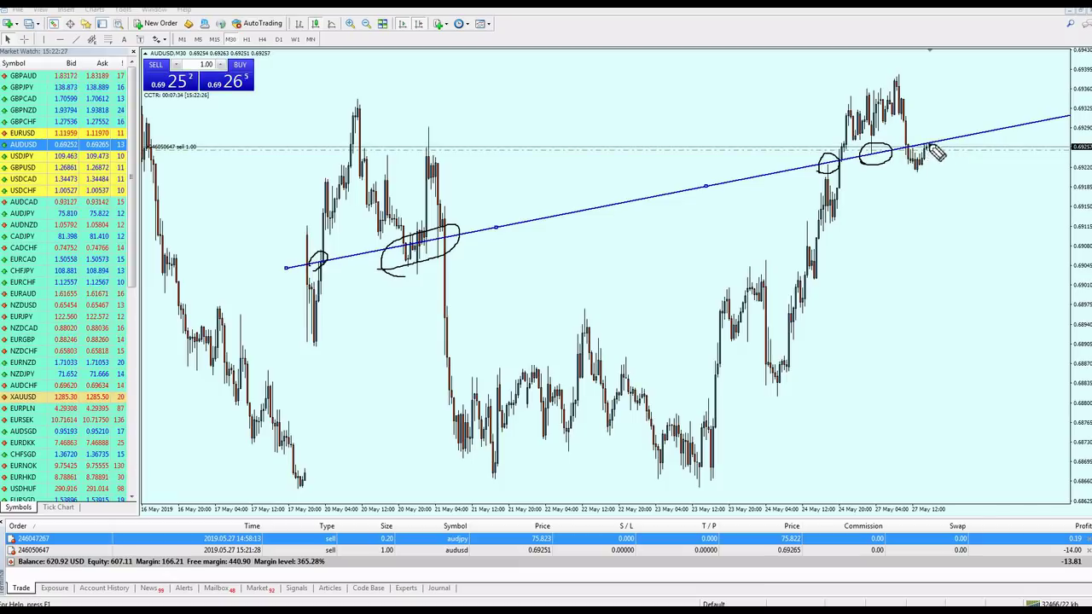
# Draw a freehand down arrow from the 27 May AUDUSD retest, circle the spike high before the 21 May drop, and clear the markings
pyautogui.moveTo(931, 162); pyautogui.dragTo(935, 173)
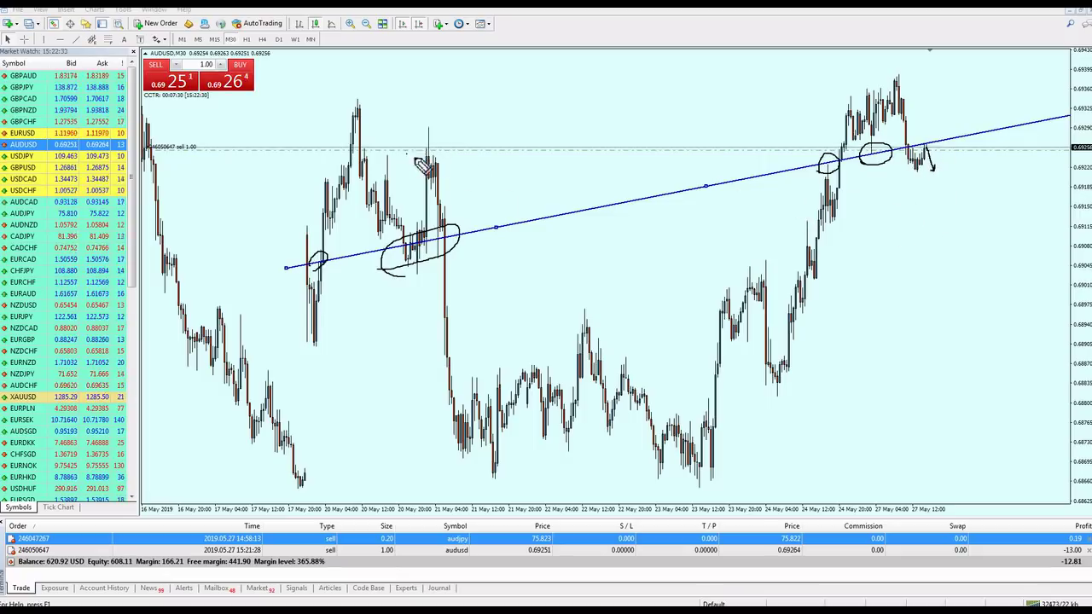
pyautogui.moveTo(458, 150)
pyautogui.mouseDown()
pyautogui.moveTo(432, 128)
pyautogui.moveTo(424, 157)
pyautogui.mouseUp()
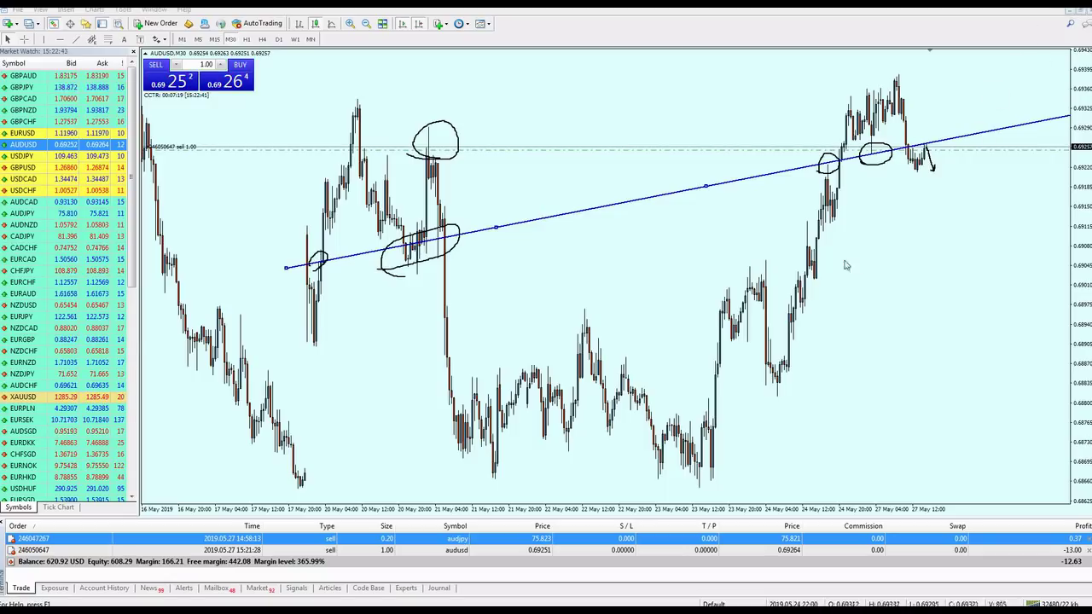
pyautogui.press('Escape')
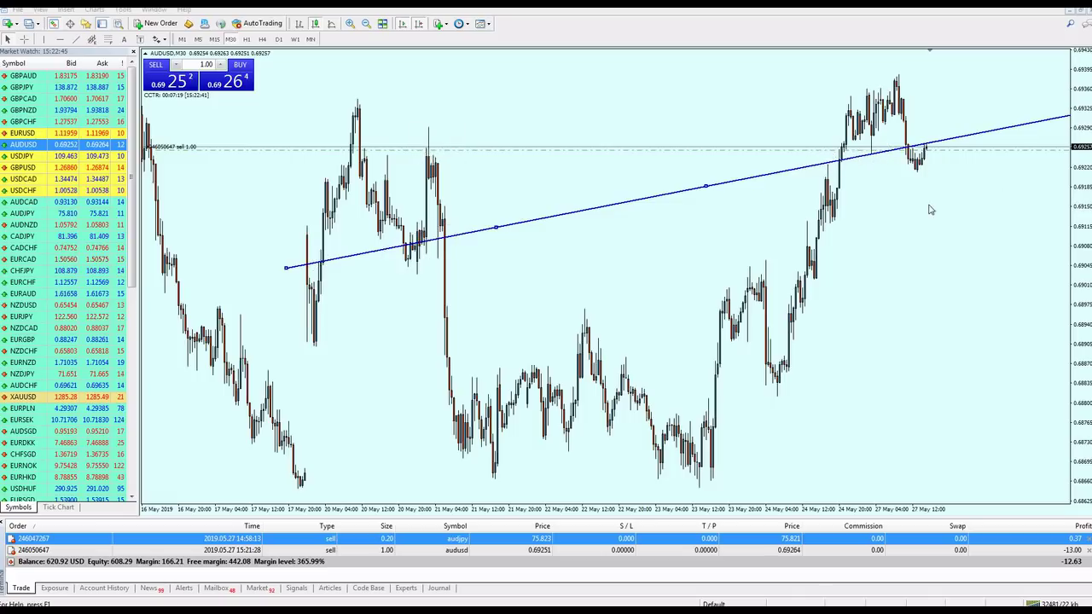
# Deselect the AUDUSD trendline, circle its 24 May high and 27 May low touches freehand at closer range, and clear the markings
pyautogui.click(730, 279)
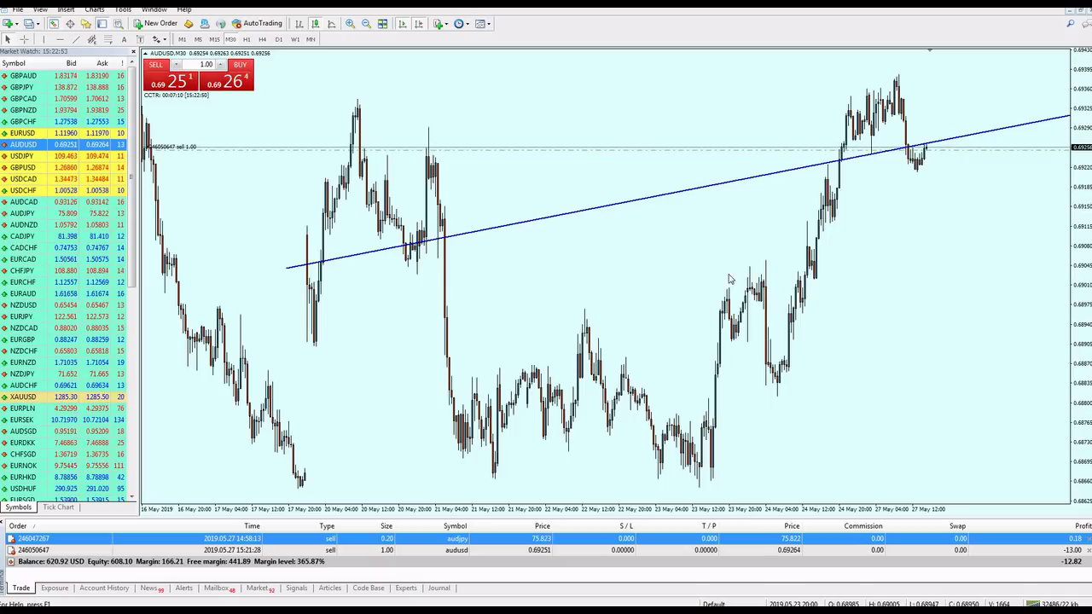
pyautogui.press('+')
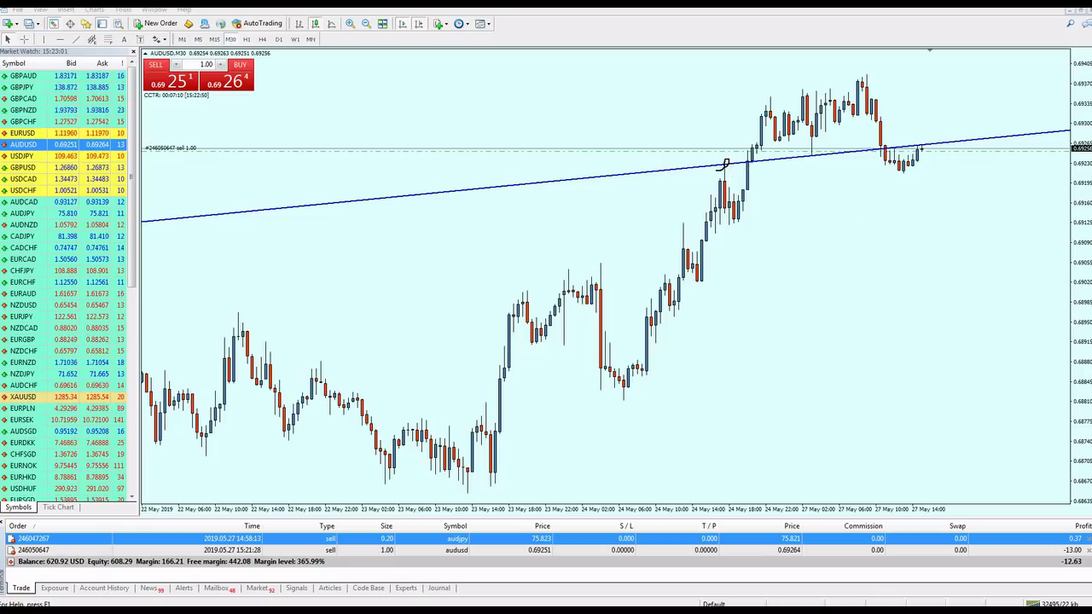
pyautogui.moveTo(724, 187); pyautogui.dragTo(723, 186)
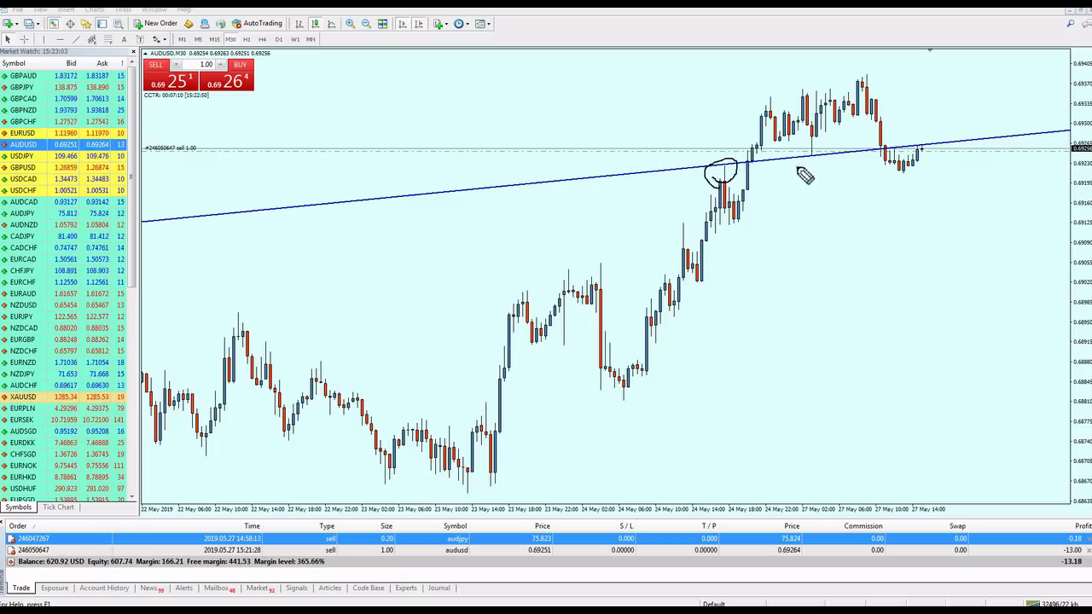
pyautogui.moveTo(799, 169); pyautogui.dragTo(812, 177)
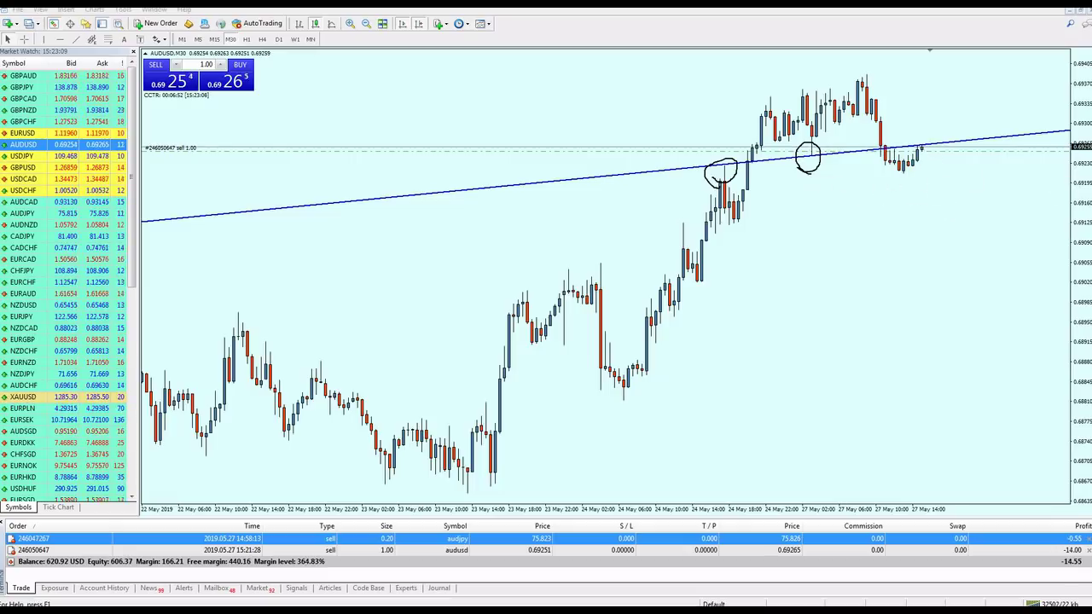
pyautogui.press('Escape')
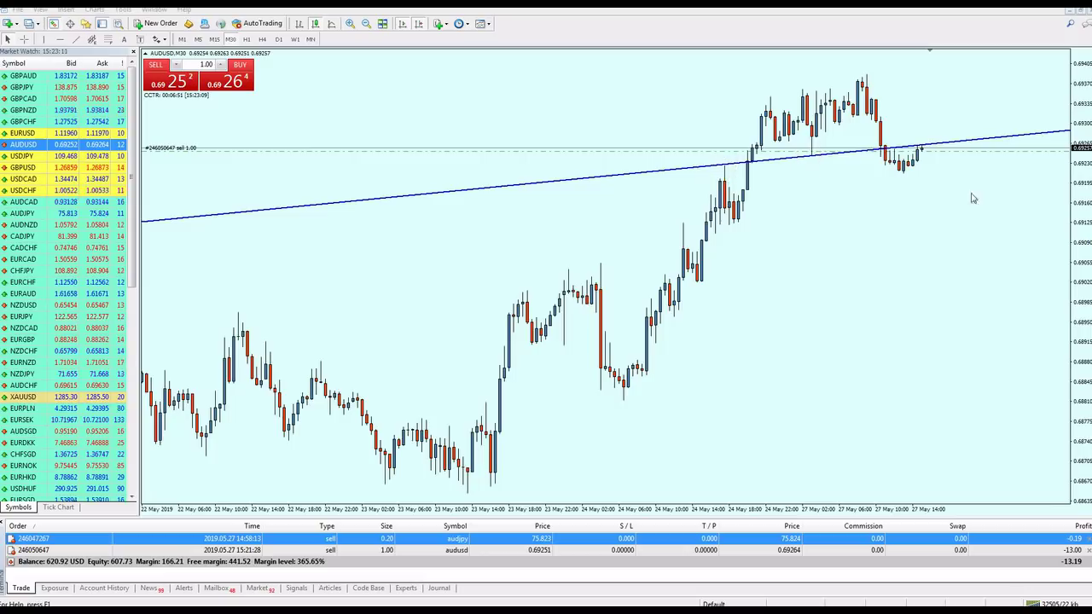
pyautogui.press('-')
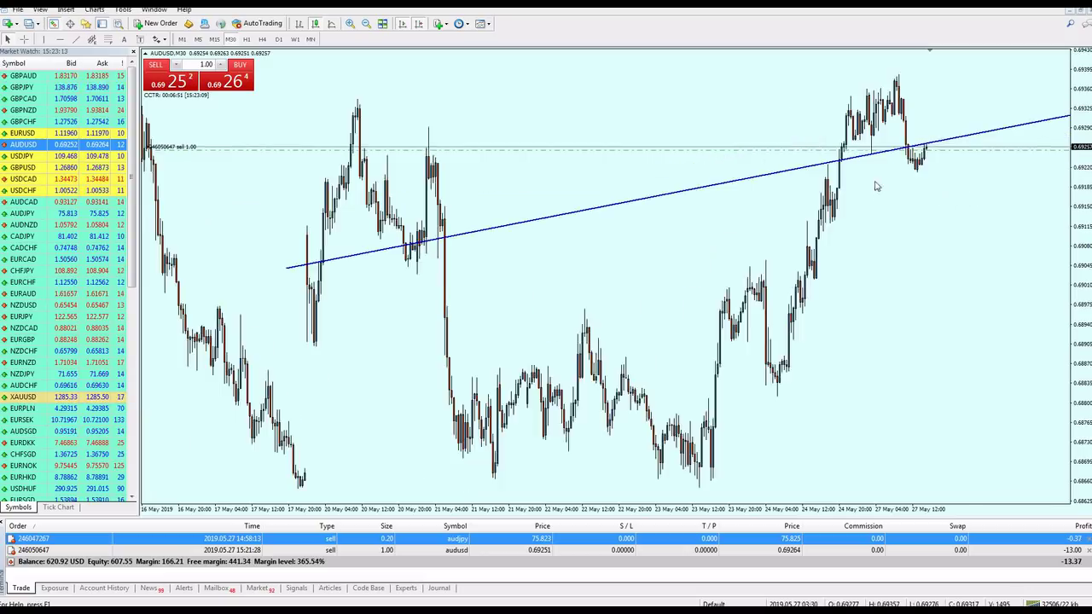
pyautogui.press('-')
pyautogui.press('+')
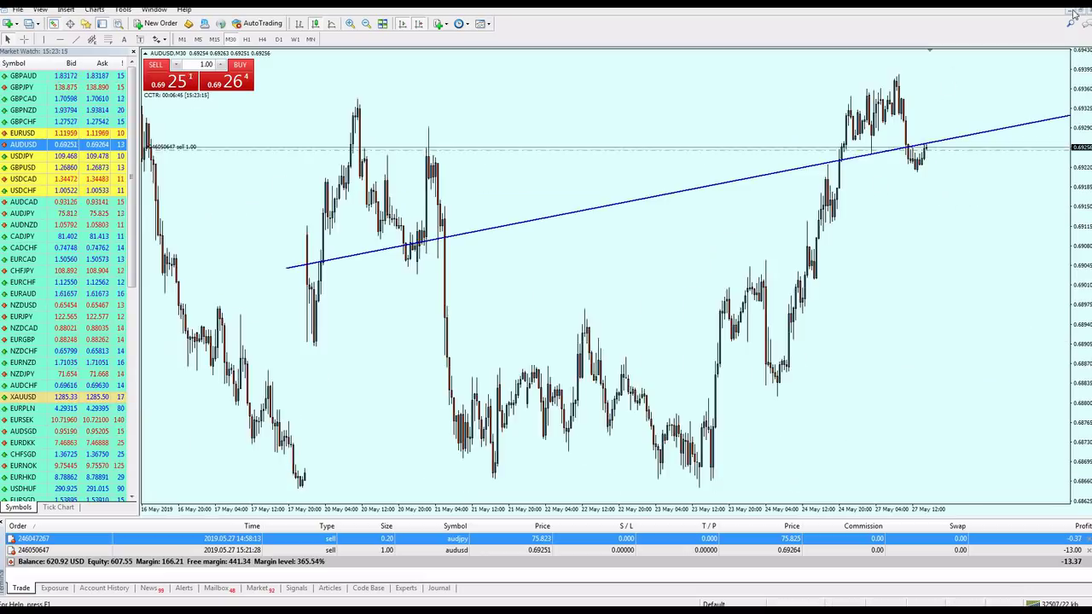
# Load the USDCAD chart and buy at market with the trade volume set to 0.20
pyautogui.moveTo(23, 178); pyautogui.dragTo(812, 273)
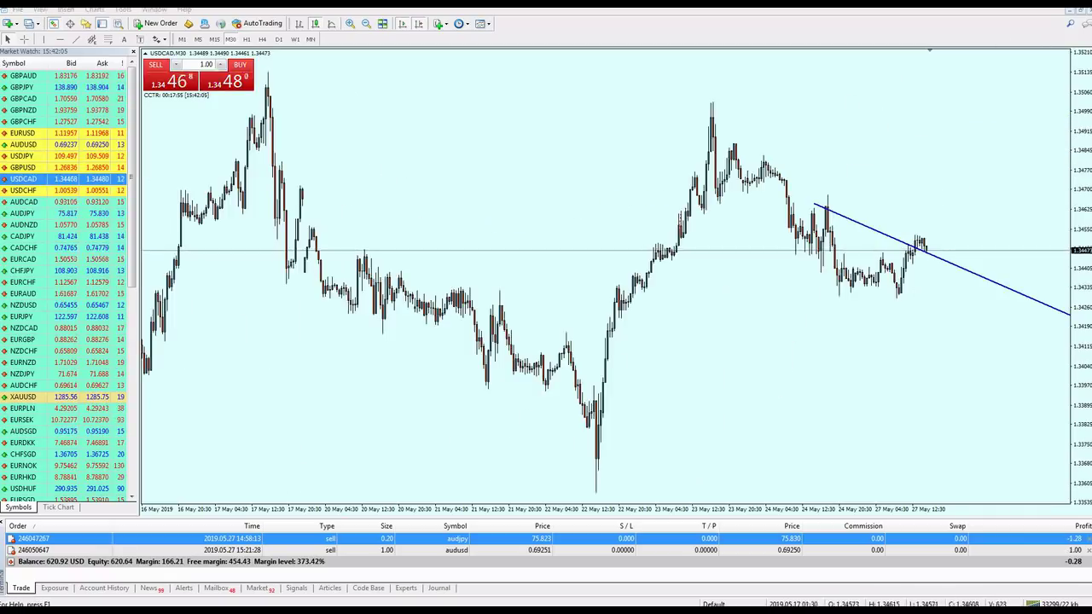
pyautogui.doubleClick(206, 64)
pyautogui.write('0.10')
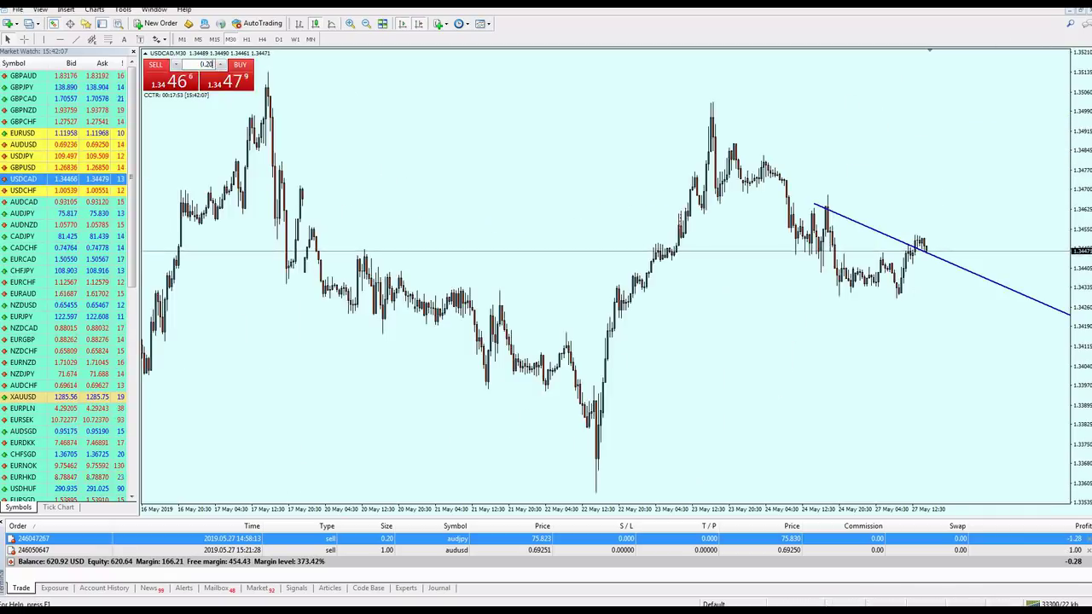
pyautogui.click(252, 84)
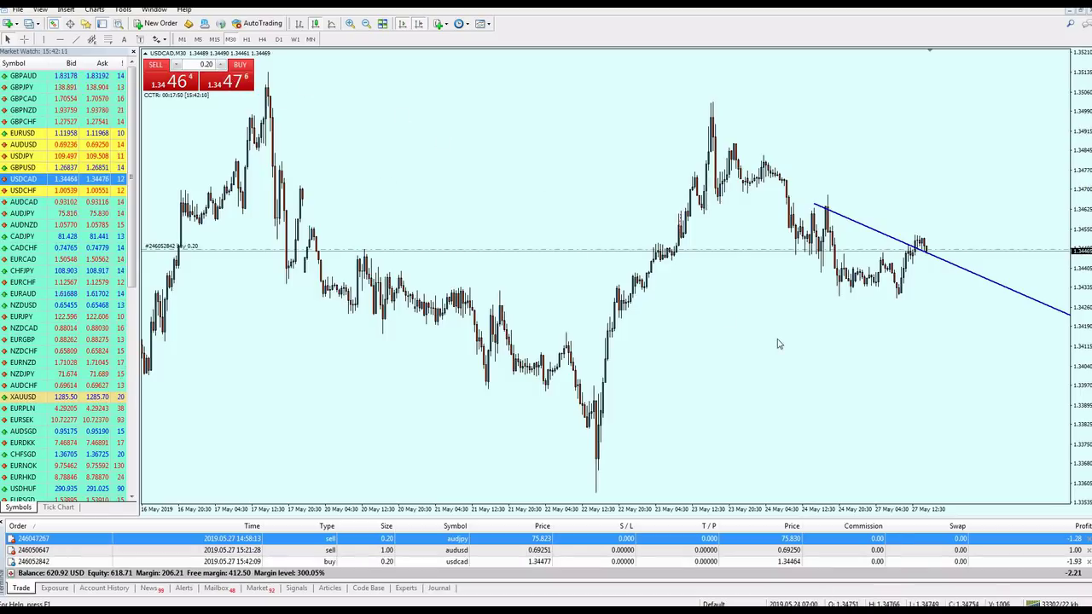
# Shift the USDCAD trendline up in parallel onto the 24 May and 27 May highs, circle both touches freehand, and clear the markings
pyautogui.press('+')
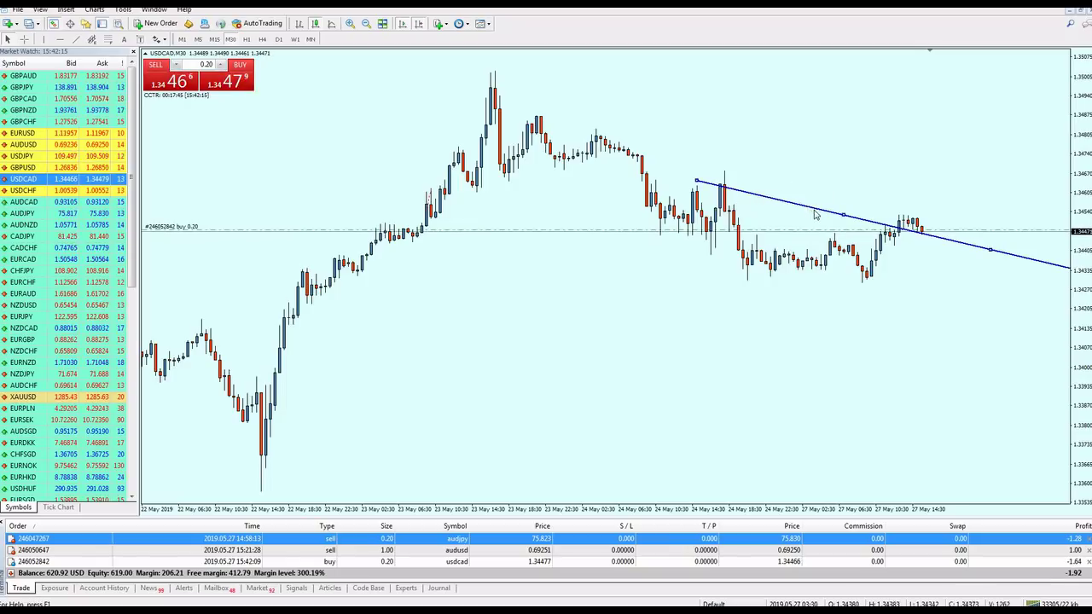
pyautogui.moveTo(842, 214); pyautogui.dragTo(833, 174)
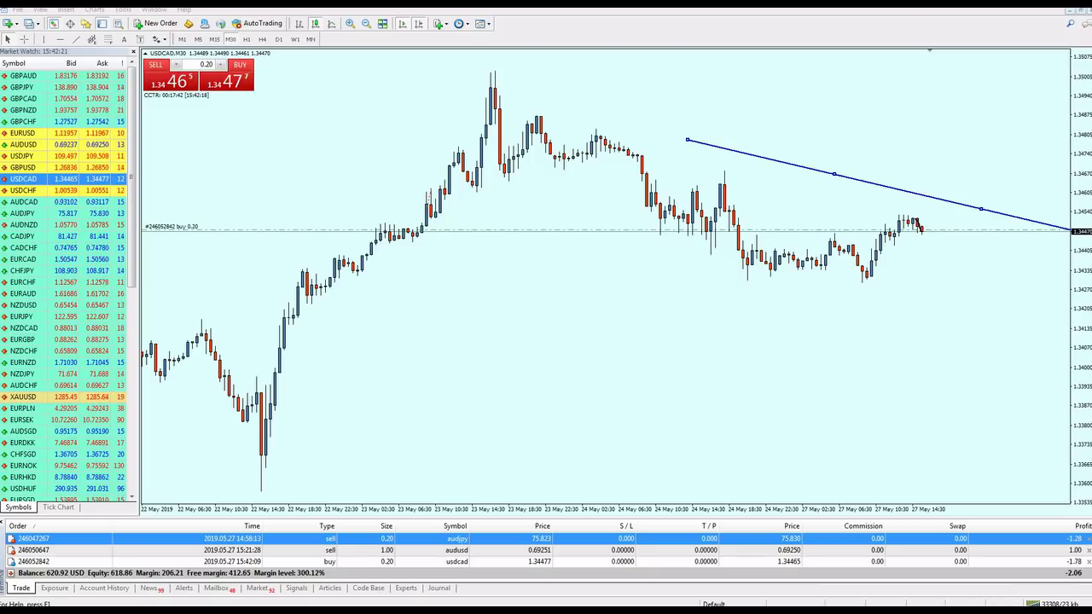
pyautogui.moveTo(834, 175); pyautogui.dragTo(814, 197)
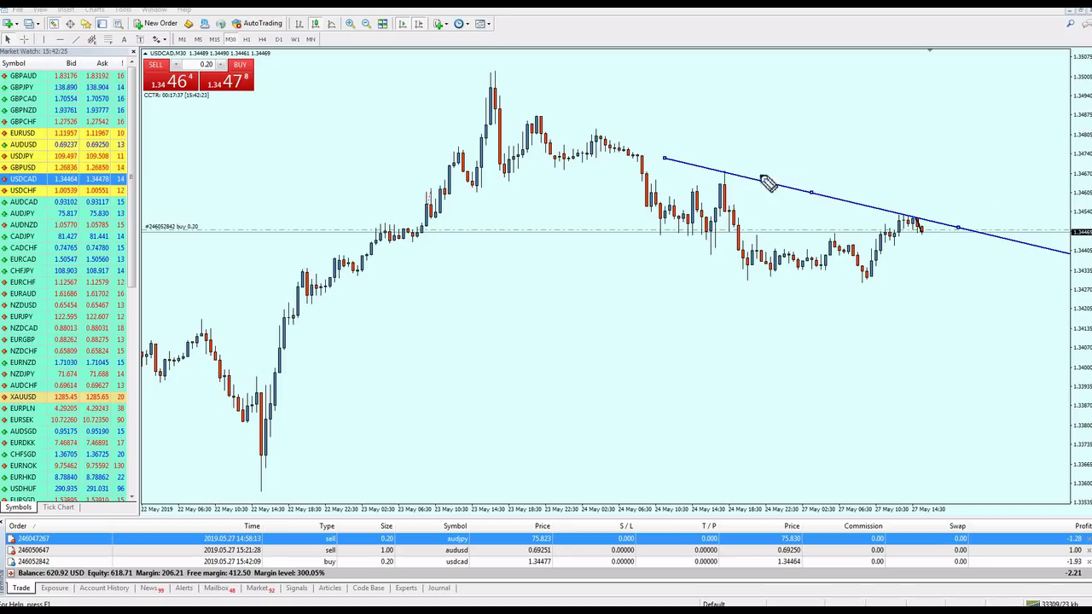
pyautogui.moveTo(747, 174); pyautogui.dragTo(744, 181)
pyautogui.moveTo(918, 222); pyautogui.dragTo(923, 220)
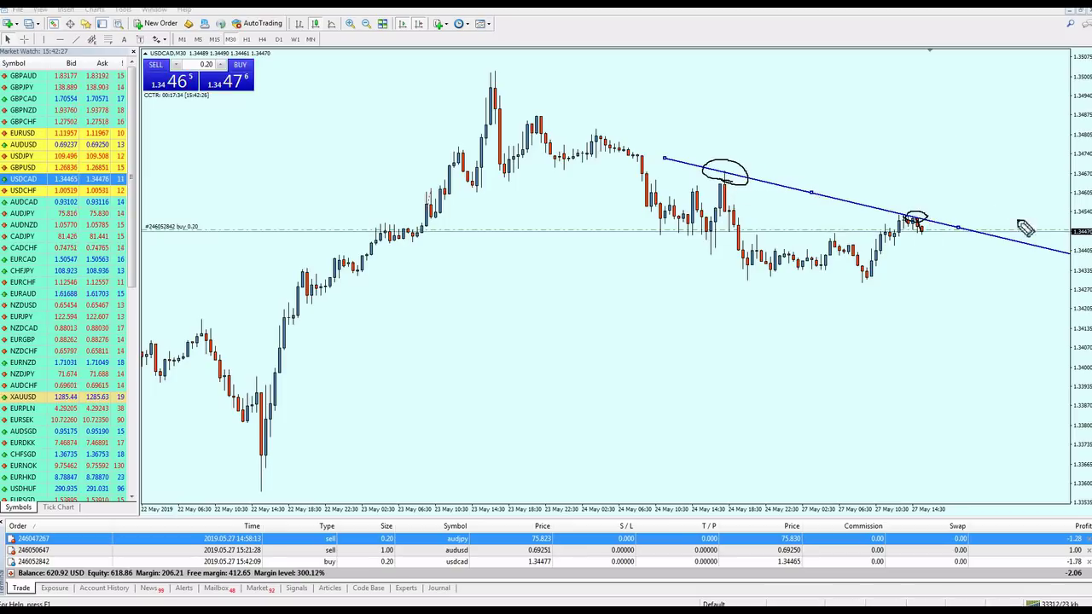
pyautogui.press('Escape')
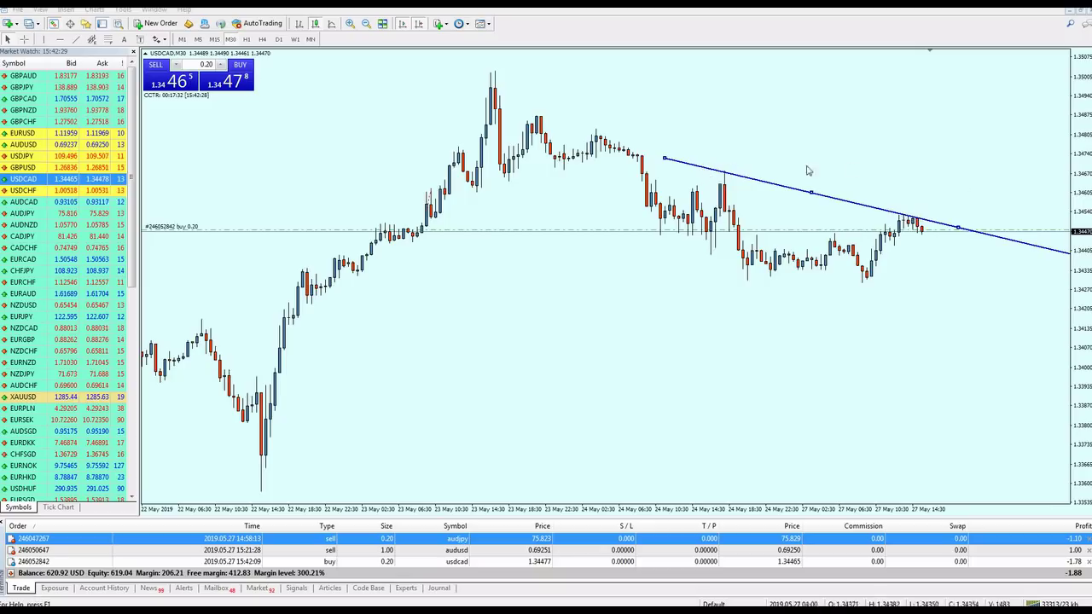
# Shift the USDCAD trendline back down in parallel to the 27 May retest, mark the retest and nearby support freehand, and clear the markings
pyautogui.moveTo(814, 195); pyautogui.dragTo(818, 200)
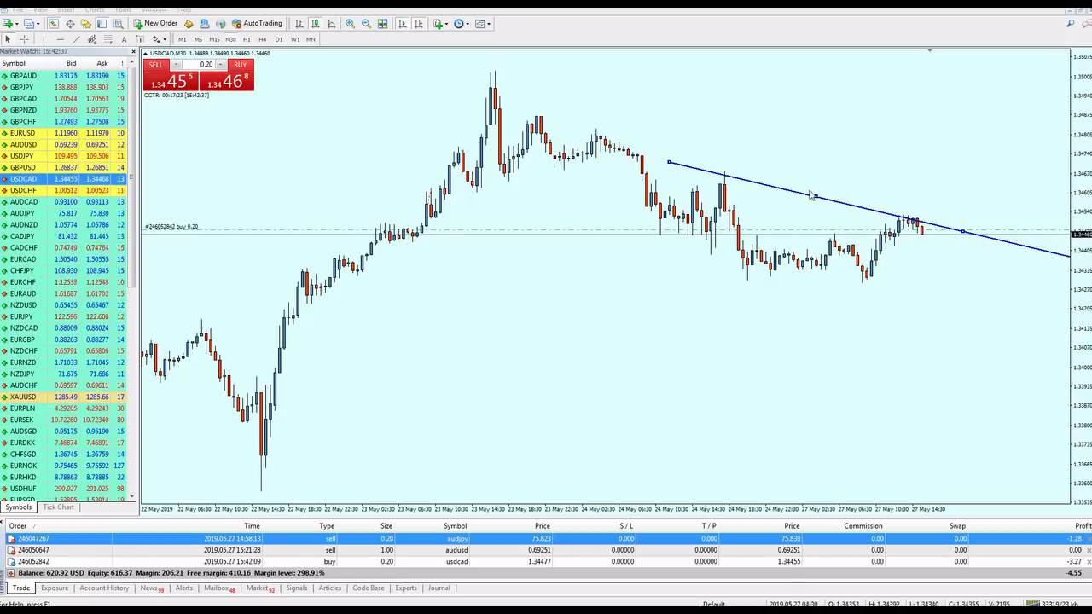
pyautogui.moveTo(819, 201); pyautogui.dragTo(820, 216)
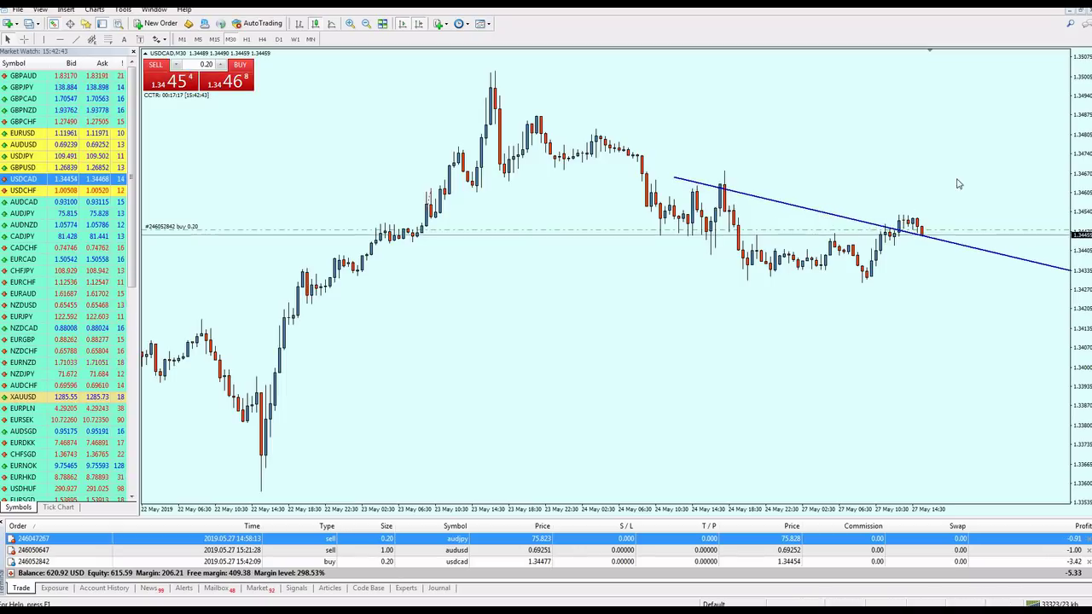
pyautogui.press('+')
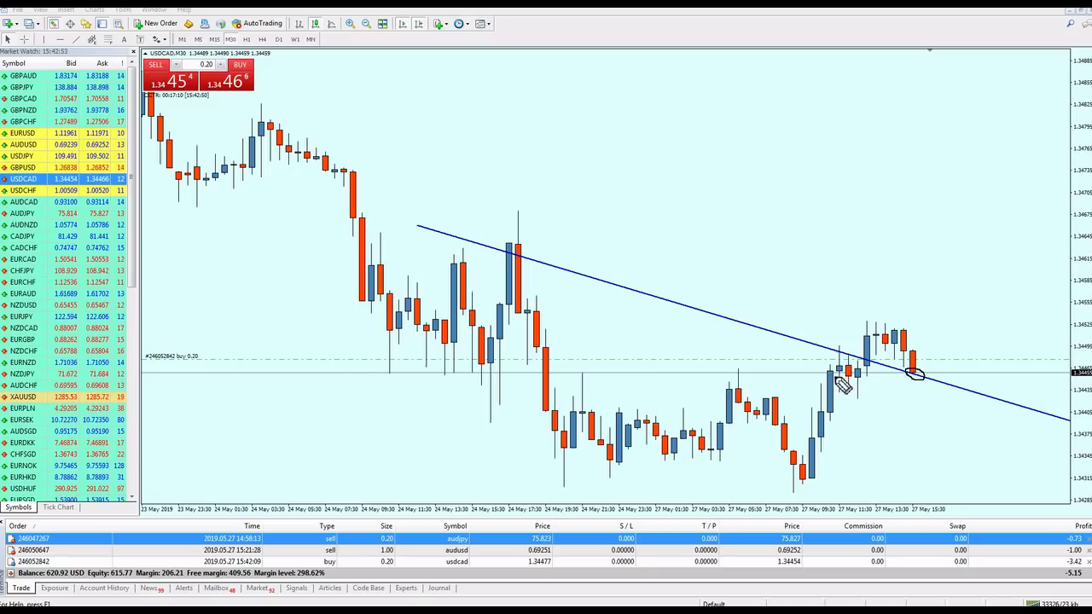
pyautogui.moveTo(839, 379)
pyautogui.mouseDown()
pyautogui.moveTo(873, 381)
pyautogui.moveTo(841, 380)
pyautogui.mouseUp()
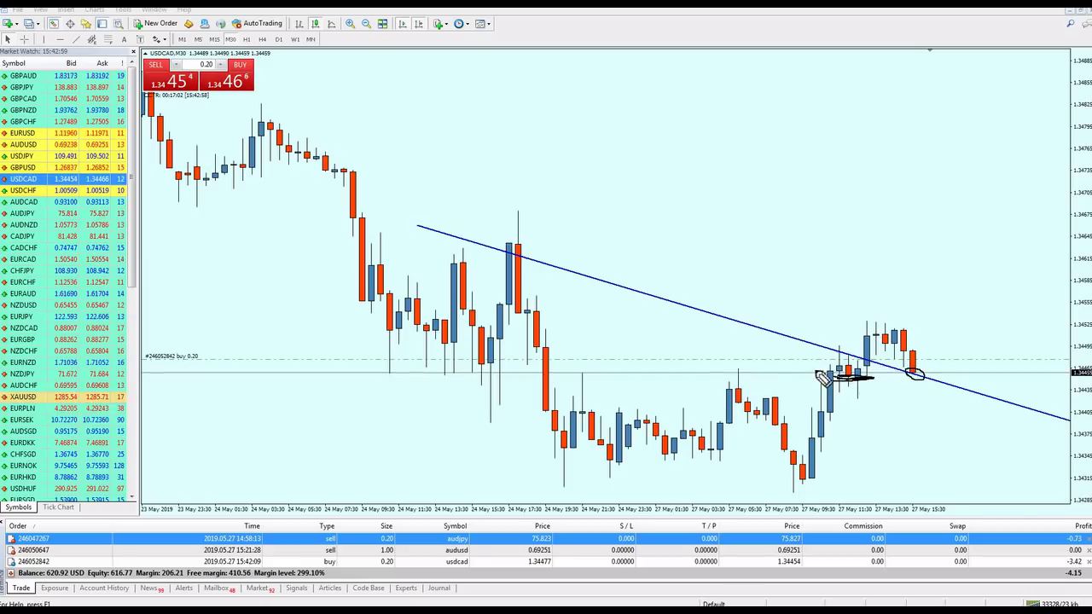
pyautogui.moveTo(843, 386)
pyautogui.mouseDown()
pyautogui.moveTo(953, 383)
pyautogui.moveTo(904, 380)
pyautogui.moveTo(939, 385)
pyautogui.mouseUp()
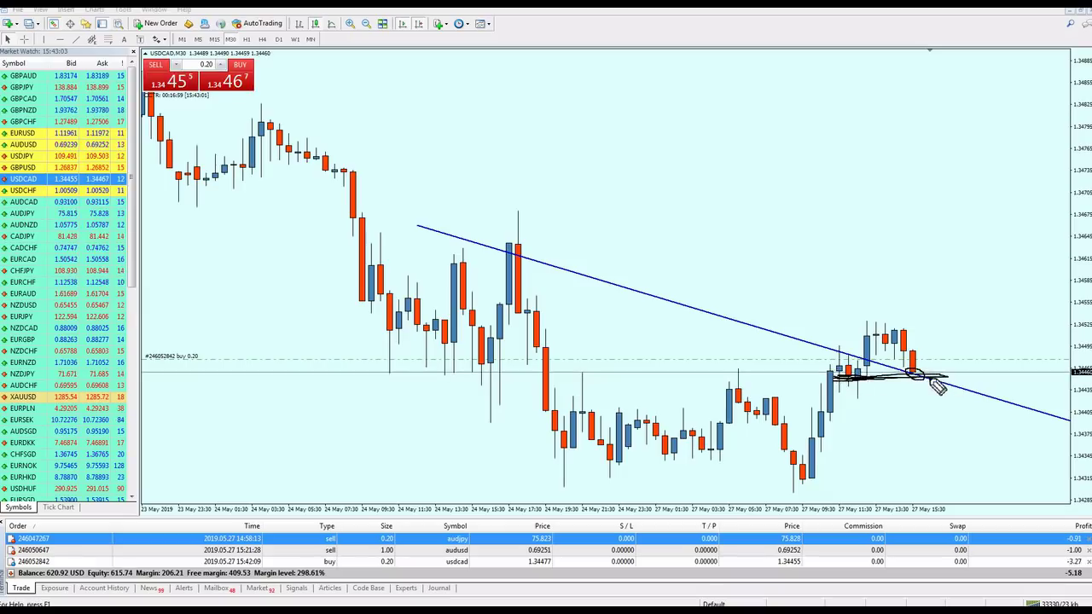
pyautogui.press('Escape')
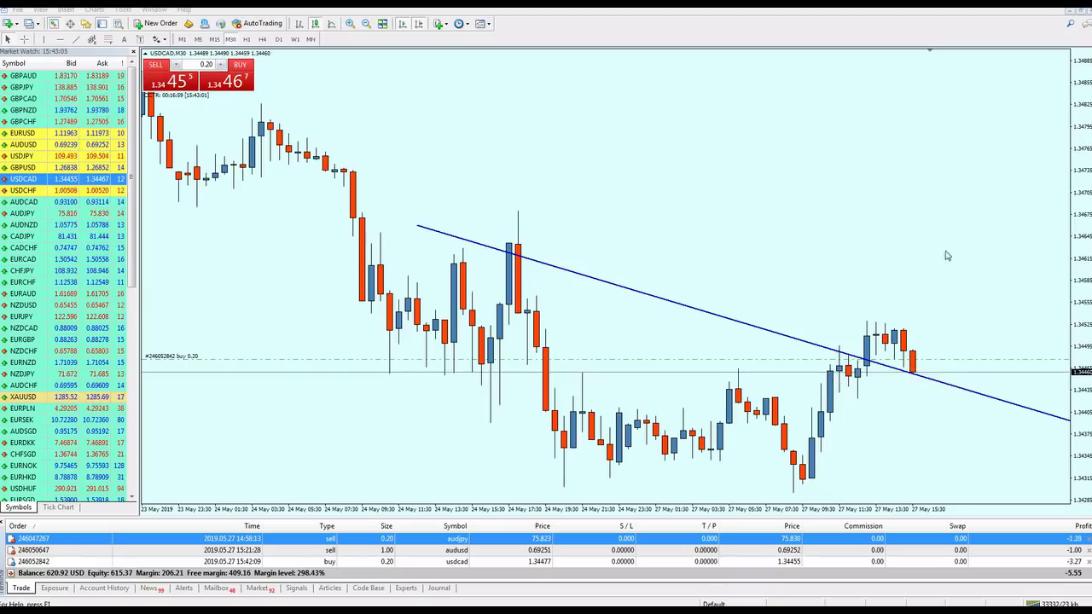
# Circle the 27 May USDCAD retest and the cluster of 24 May lows freehand, and clear the markings
pyautogui.middleClick(916, 359)
pyautogui.moveTo(913, 358); pyautogui.dragTo(915, 367)
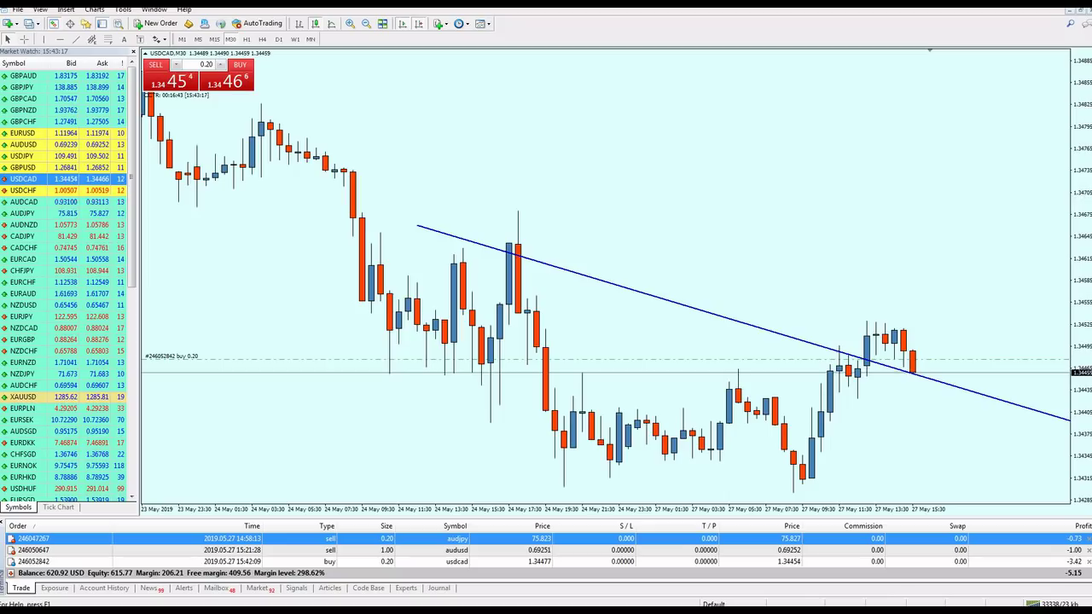
pyautogui.moveTo(426, 376)
pyautogui.mouseDown()
pyautogui.moveTo(500, 386)
pyautogui.moveTo(366, 384)
pyautogui.moveTo(413, 392)
pyautogui.mouseUp()
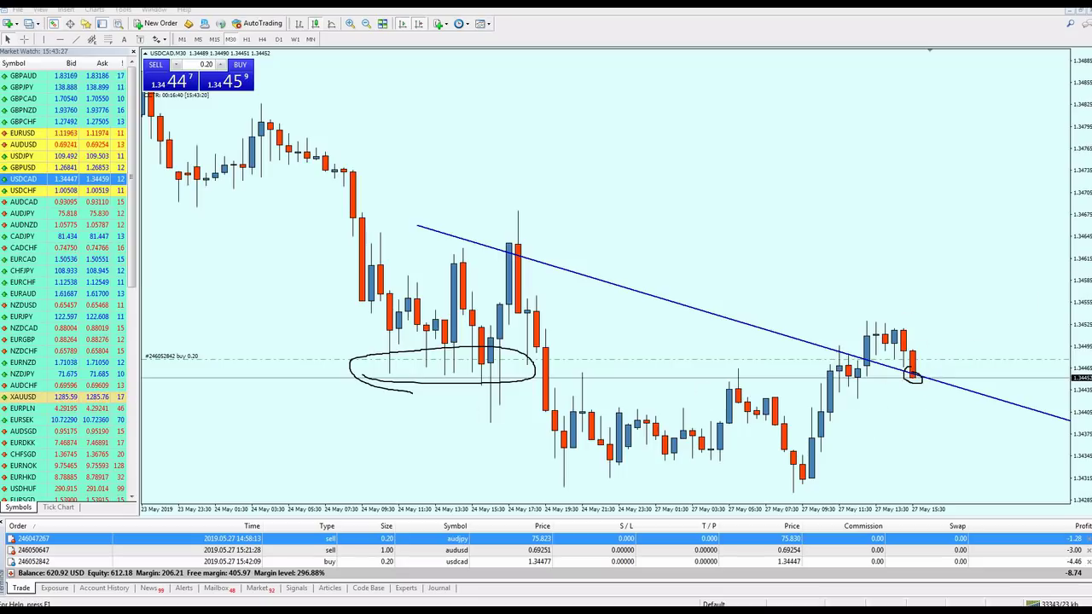
pyautogui.press('Escape')
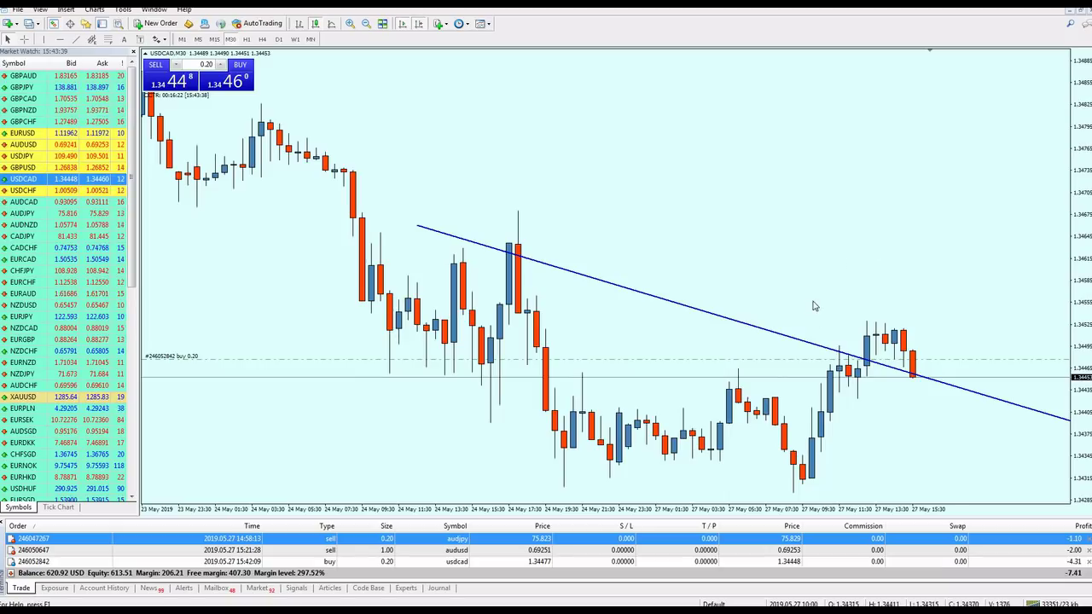
# Slide the USDCAD trendline back along its slope to start before the 24 May drop, and place a horizontal line across the 24 May lows
pyautogui.press('-')
pyautogui.press('+')
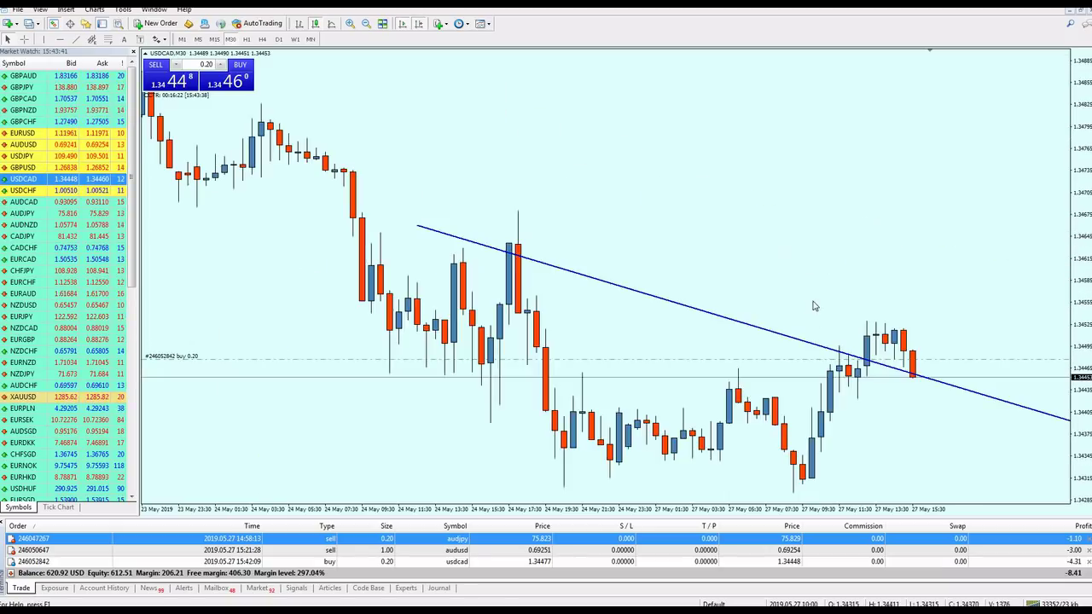
pyautogui.press('-')
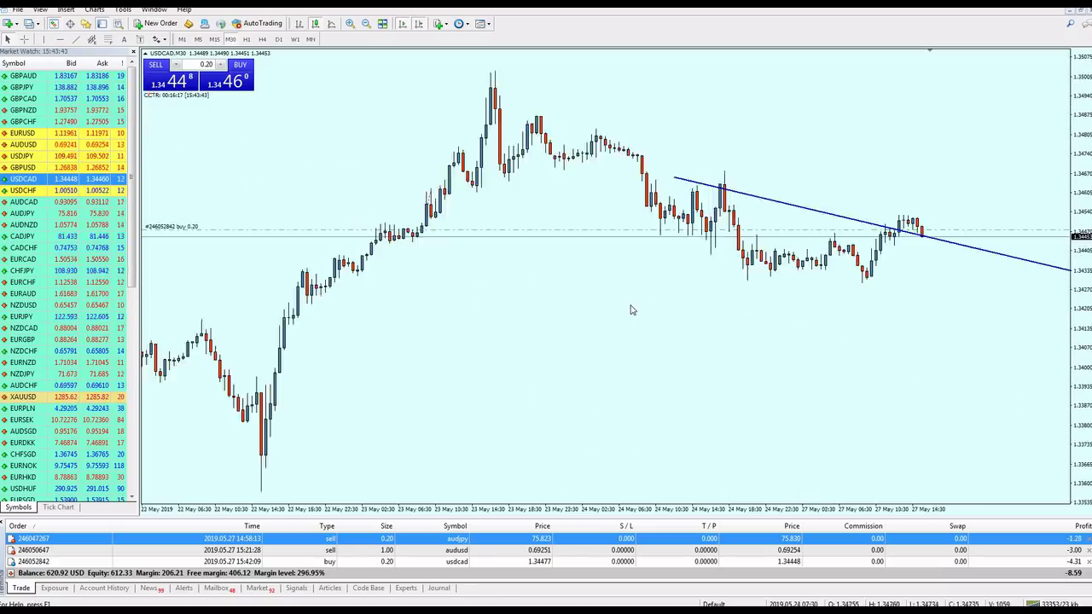
pyautogui.doubleClick(819, 213)
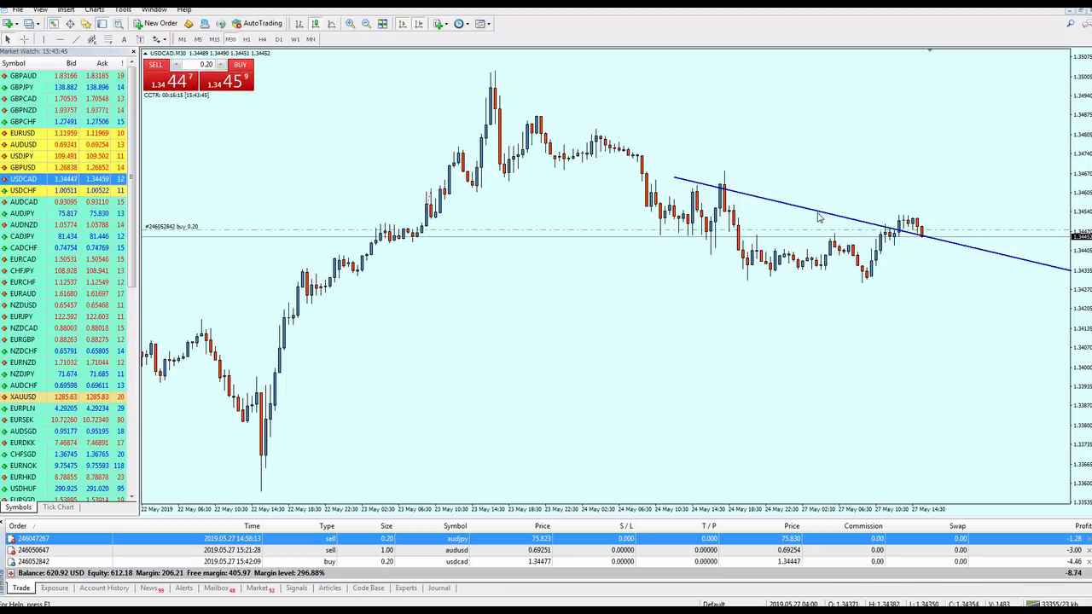
pyautogui.moveTo(820, 214); pyautogui.dragTo(752, 200)
pyautogui.moveTo(743, 198); pyautogui.dragTo(748, 197)
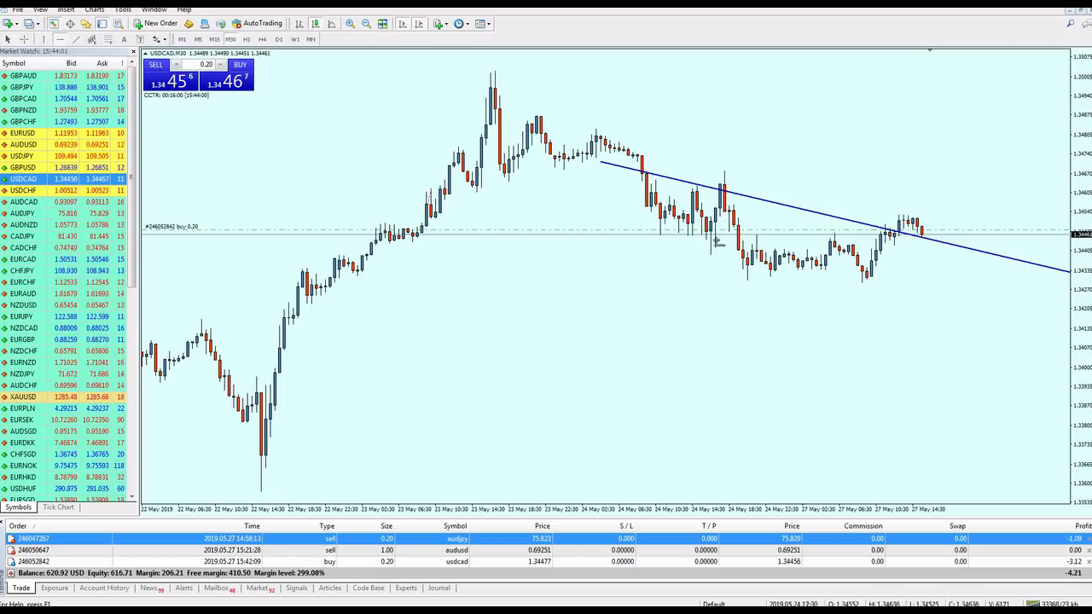
pyautogui.click(674, 234)
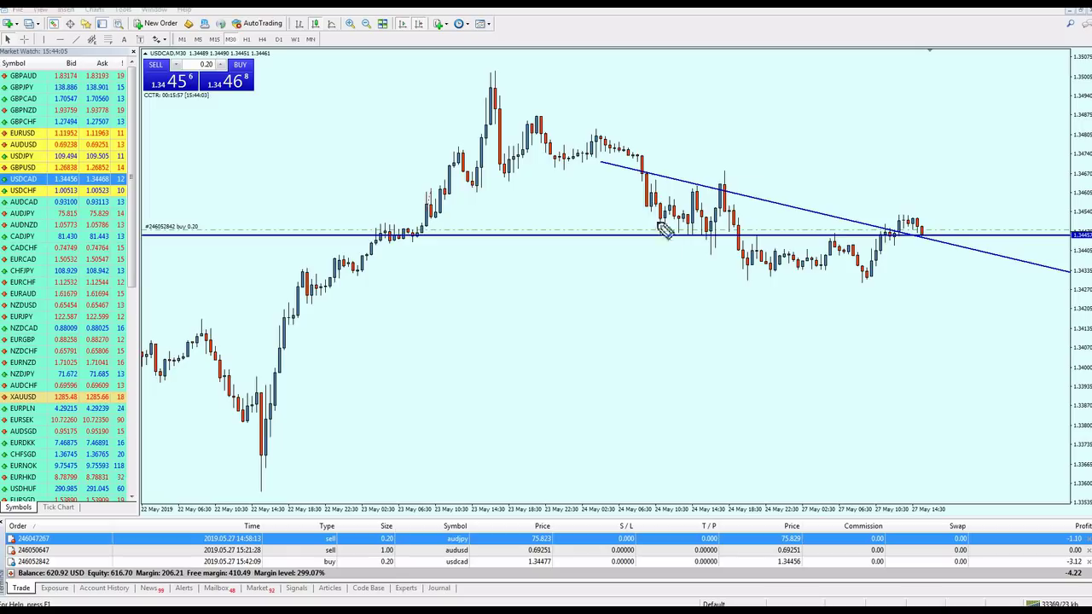
# Circle the 24 May lows, draw freehand arrows to the 27 May break and retest plus a line along the highs, and clear the markings
pyautogui.moveTo(669, 245)
pyautogui.mouseDown()
pyautogui.moveTo(687, 219)
pyautogui.moveTo(683, 242)
pyautogui.mouseUp()
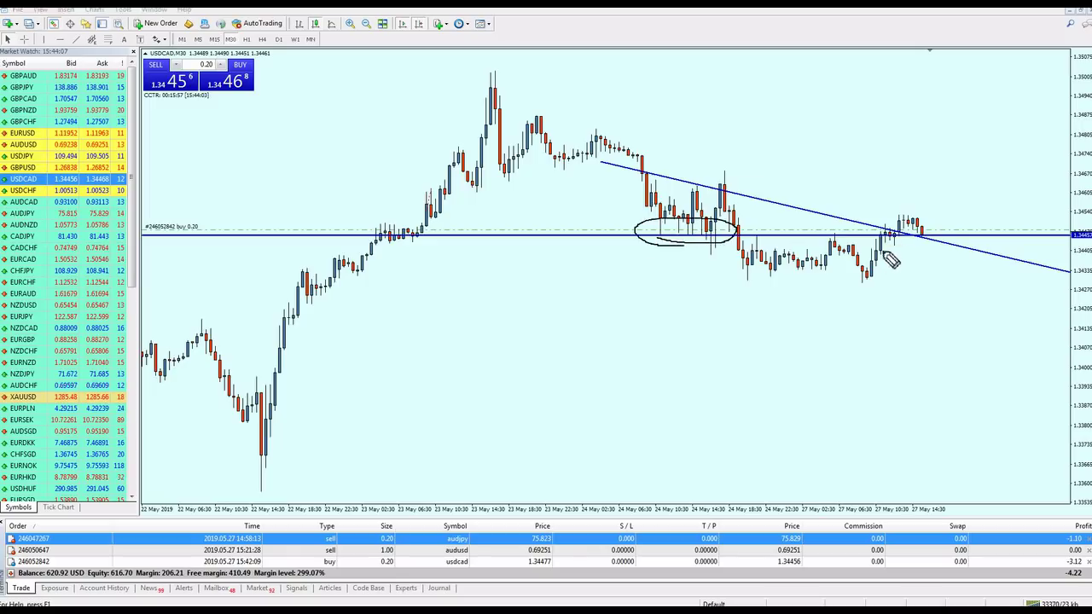
pyautogui.moveTo(899, 305); pyautogui.dragTo(882, 237)
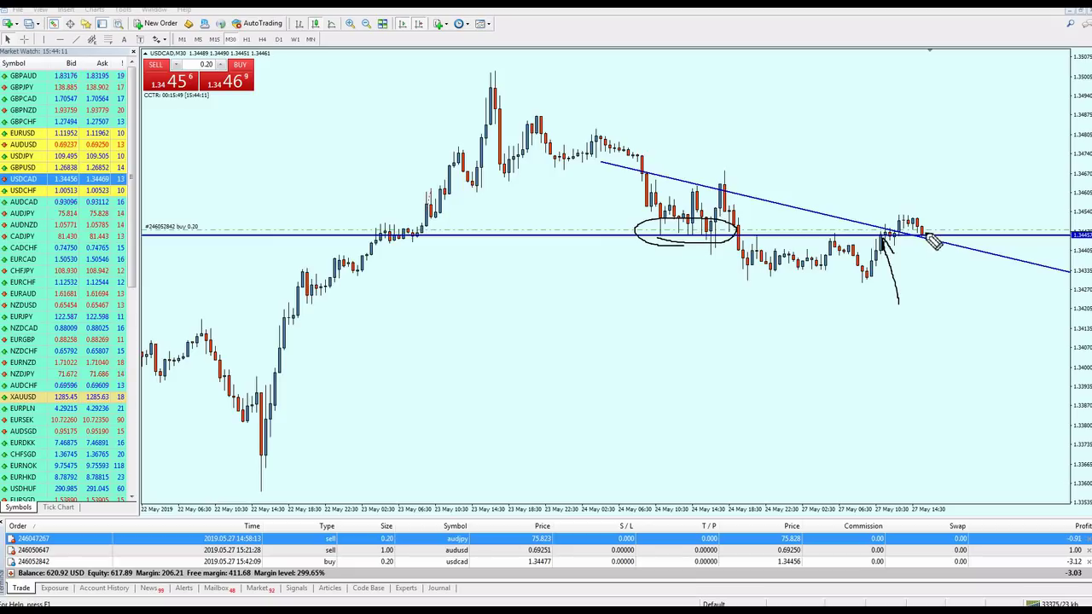
pyautogui.moveTo(926, 237); pyautogui.dragTo(936, 203)
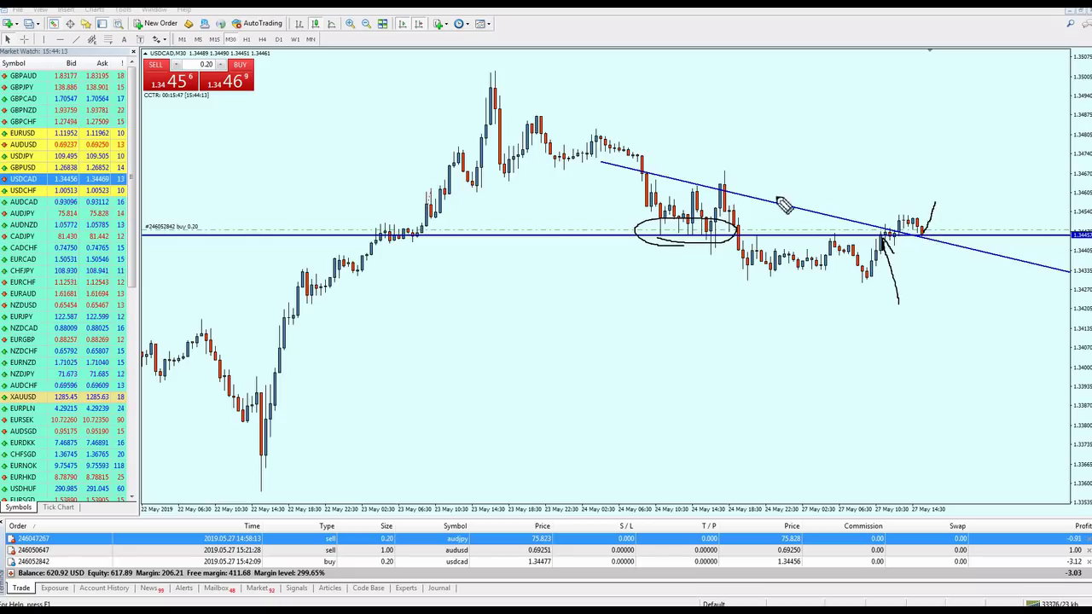
pyautogui.moveTo(653, 184); pyautogui.dragTo(978, 191)
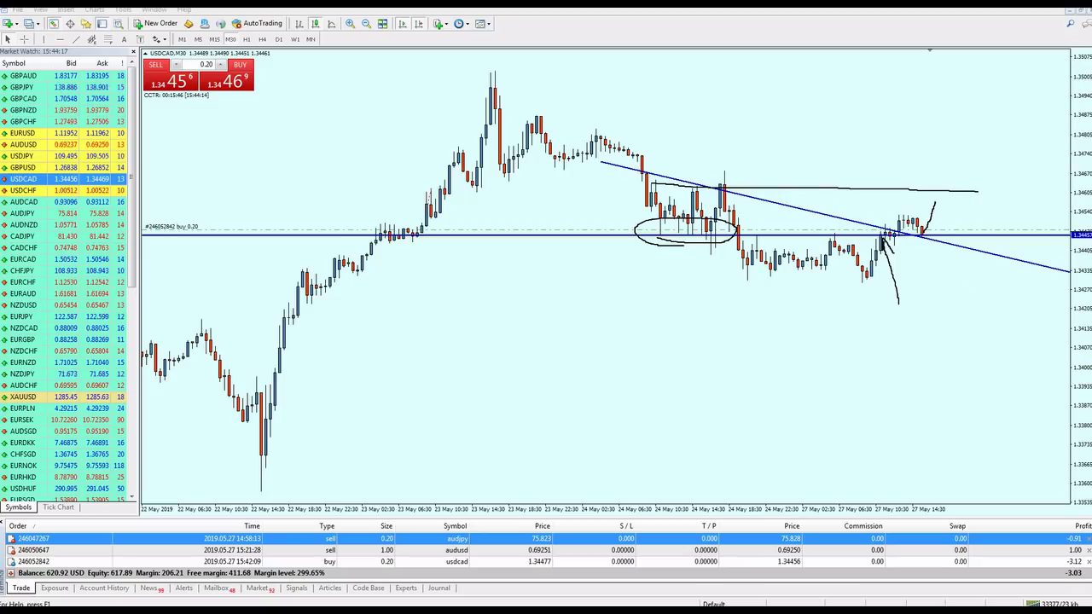
pyautogui.press('Escape')
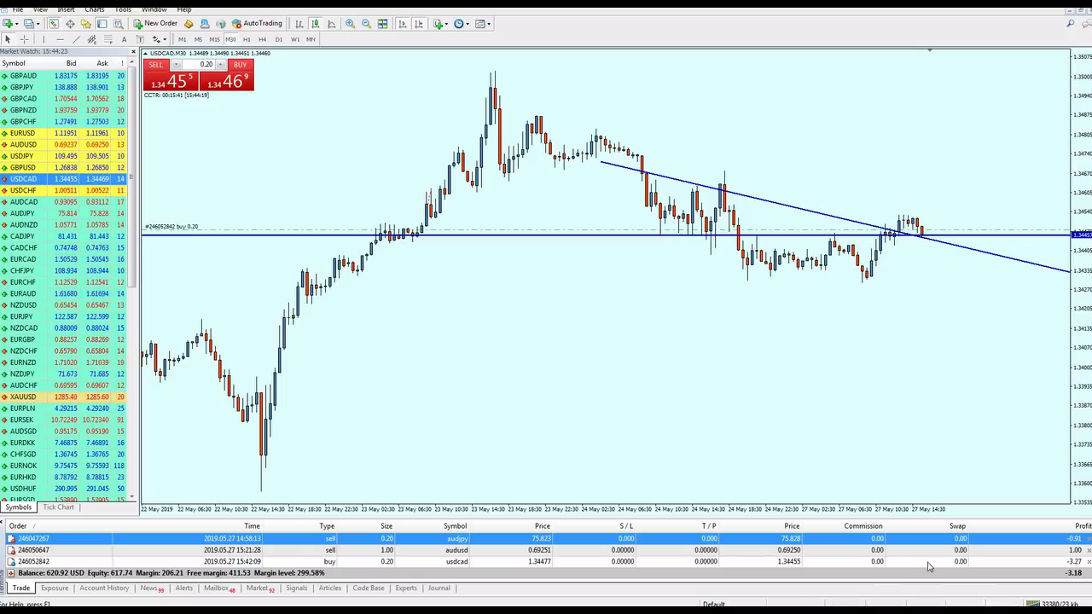
# Select the open USDCAD buy order, circle the 27 May candle's retest low freehand at closer range, and clear the marking
pyautogui.press('Down')
pyautogui.press('Down')
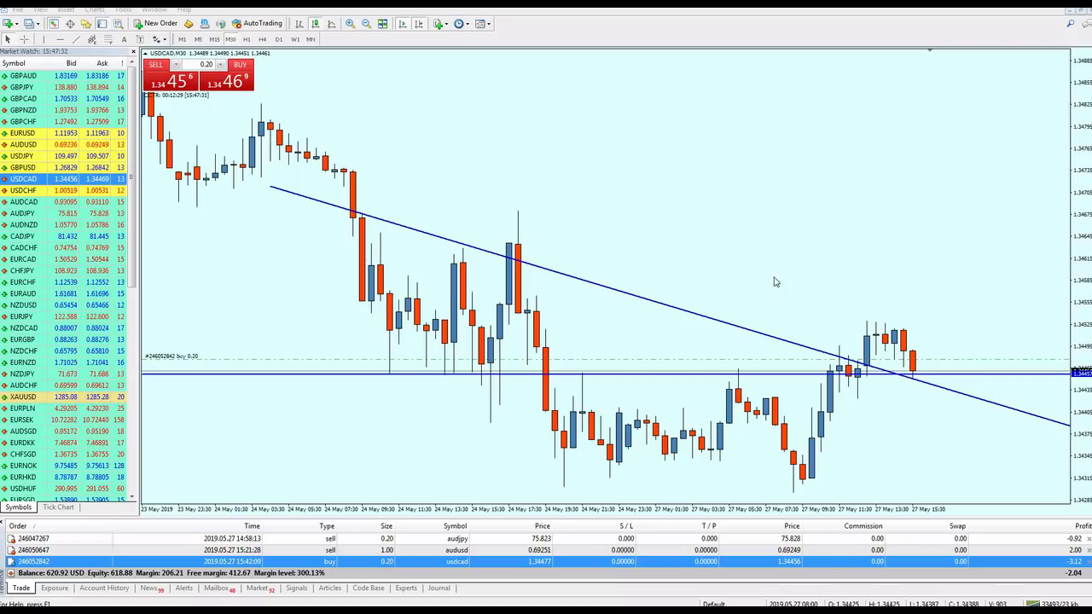
pyautogui.press('+')
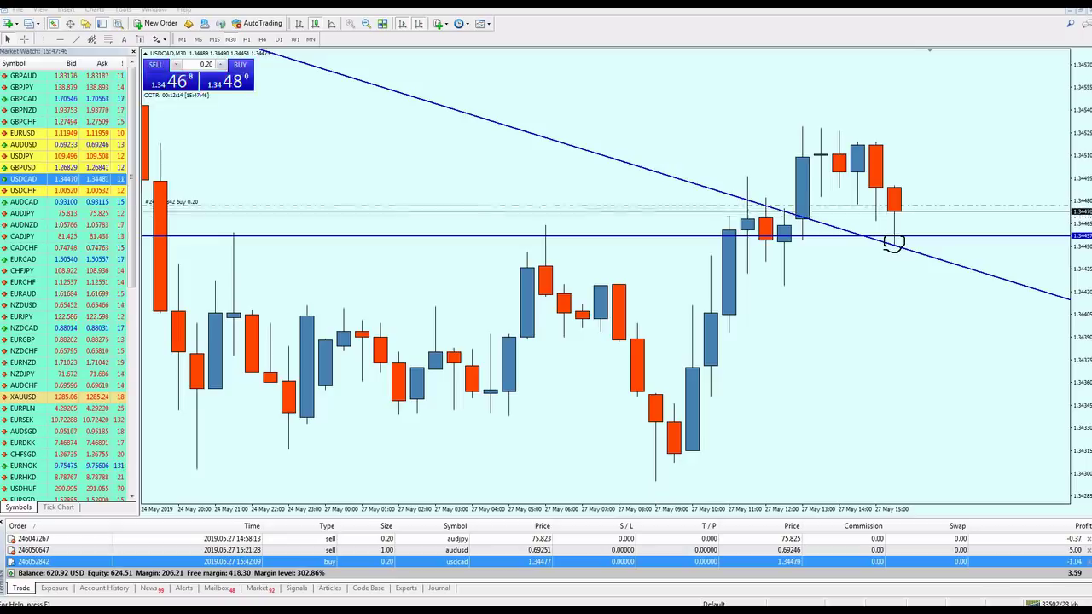
pyautogui.scroll(-3, 866, 290)
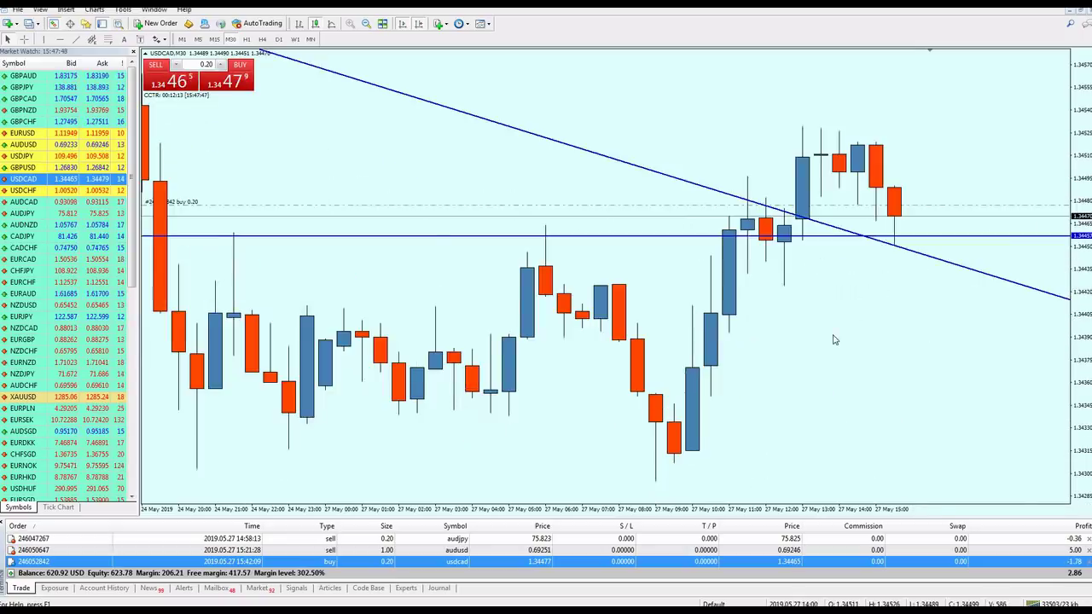
# Circle the 24 May lows on the horizontal line and the 27 May retest where both lines cross, and clear the markings
pyautogui.press('-')
pyautogui.press('-')
pyautogui.press('+')
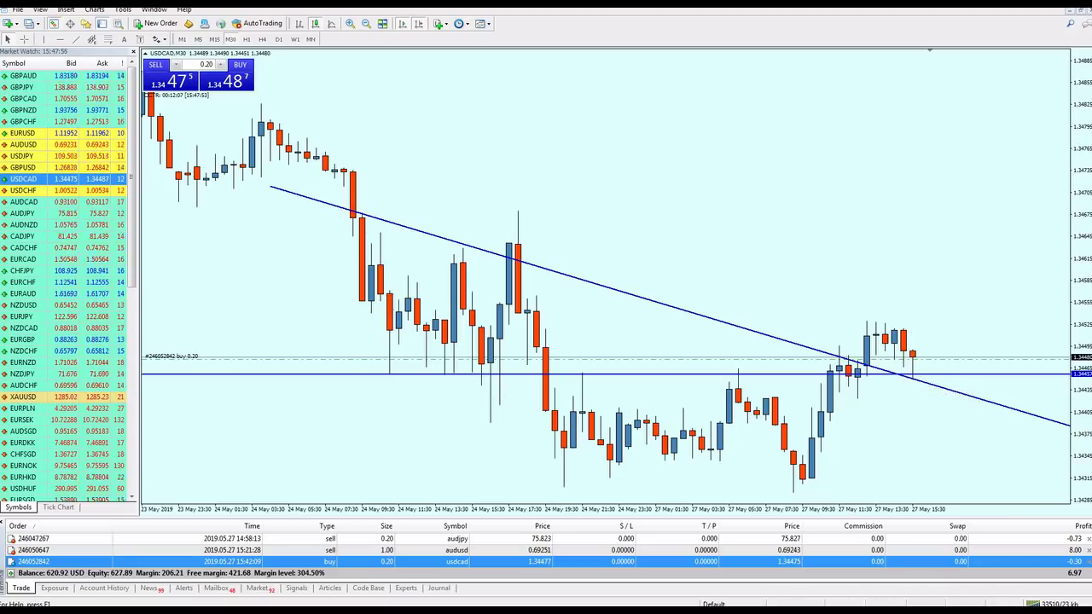
pyautogui.moveTo(386, 407)
pyautogui.mouseDown()
pyautogui.moveTo(500, 370)
pyautogui.moveTo(463, 410)
pyautogui.mouseUp()
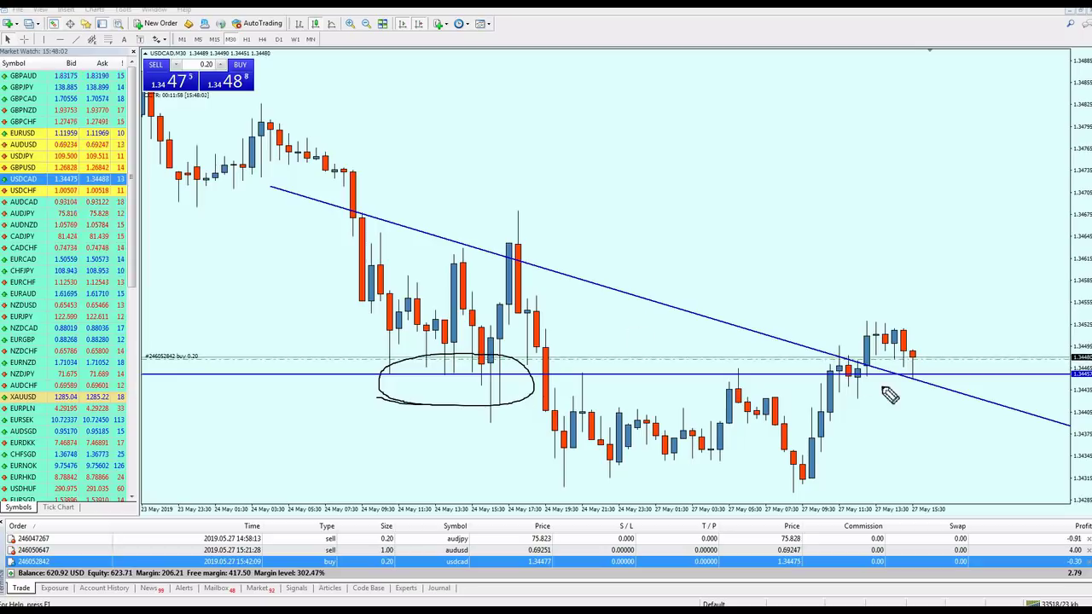
pyautogui.moveTo(909, 389)
pyautogui.mouseDown()
pyautogui.moveTo(917, 373)
pyautogui.moveTo(908, 385)
pyautogui.mouseUp()
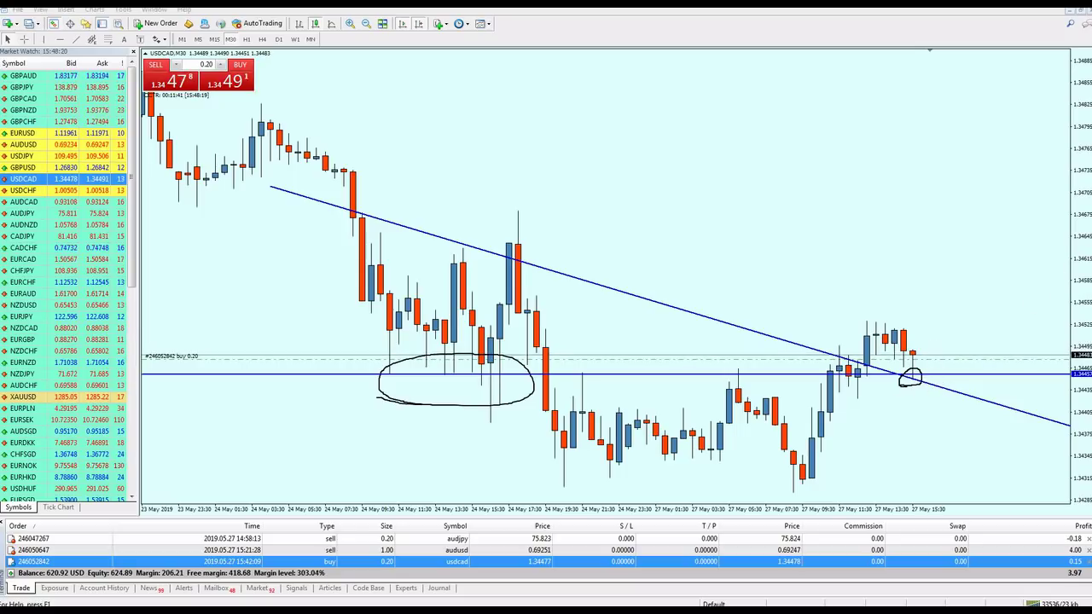
pyautogui.press('Escape')
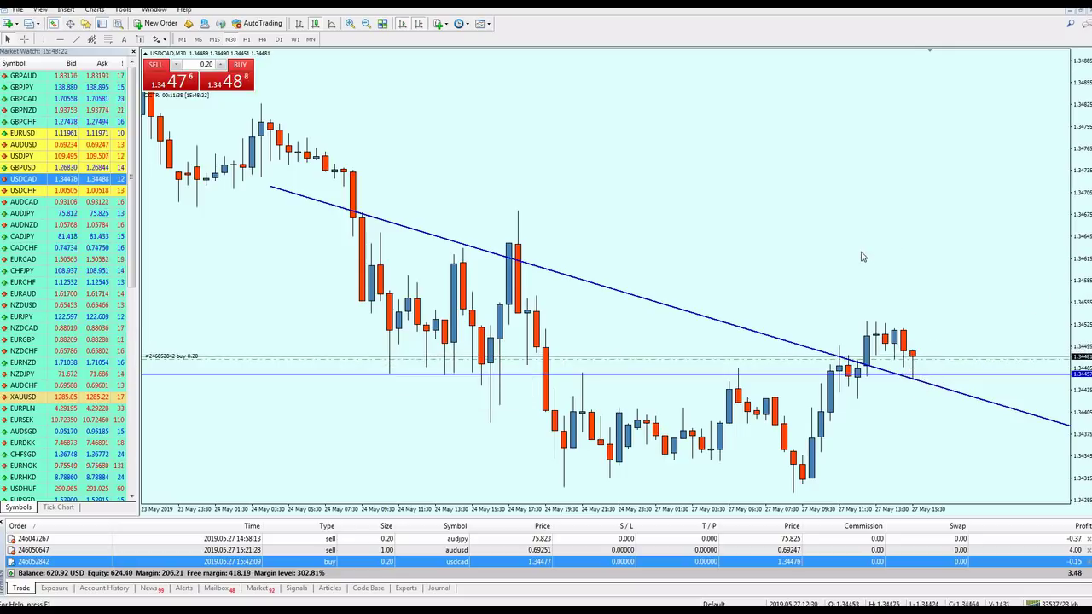
# Examine the latest 27 May USDCAD candle at several magnifications and position the crosshair above it
pyautogui.press('-')
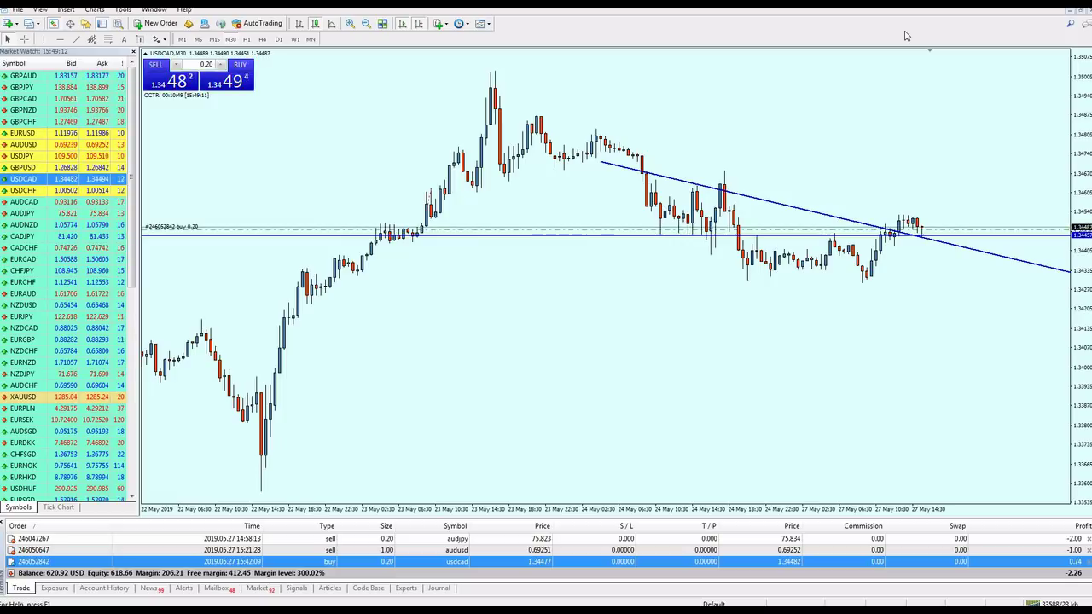
pyautogui.press('+')
pyautogui.press('+')
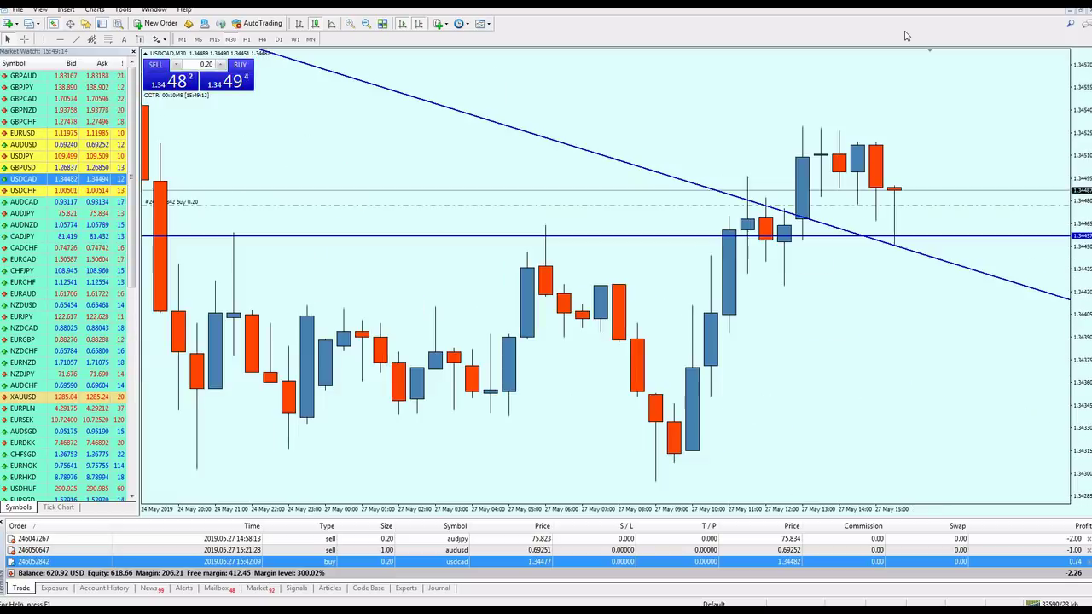
pyautogui.press('-')
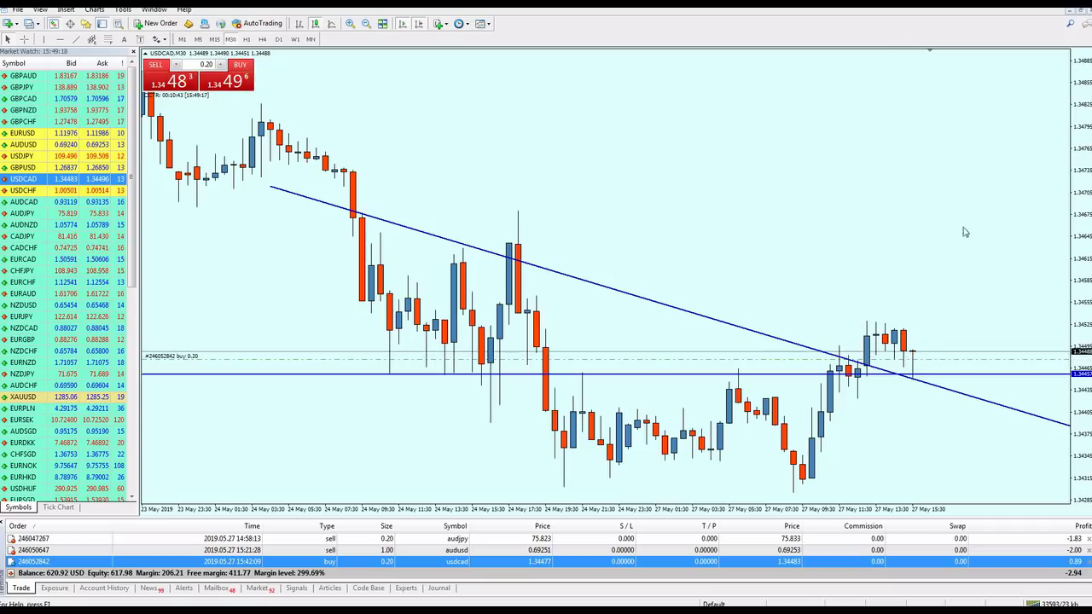
pyautogui.middleClick(928, 352)
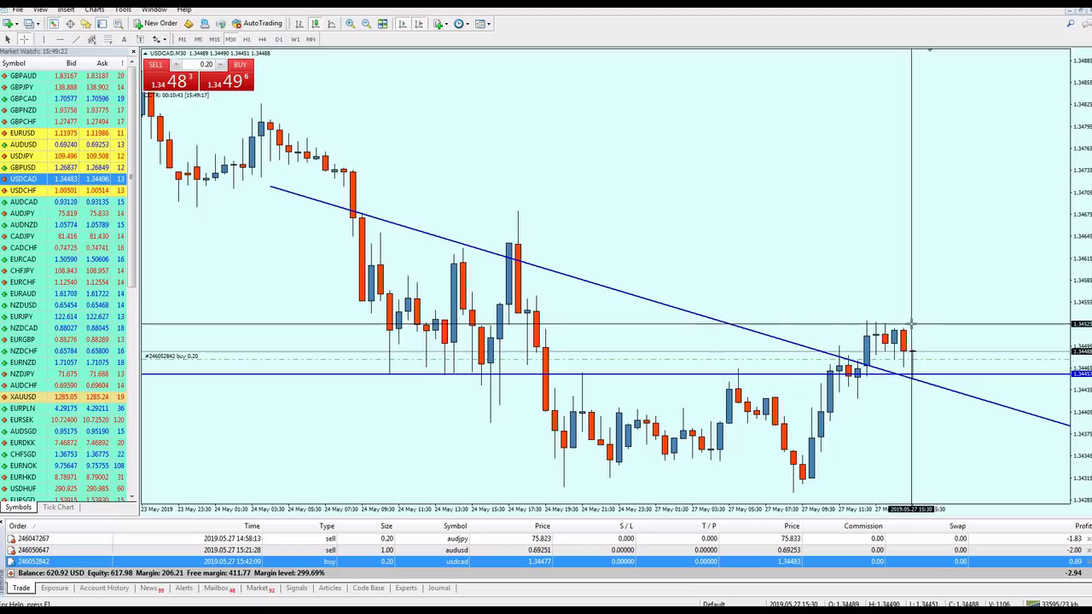
# Open the chart of the AUDUSD sell order, check the latest 27 May candle below the trendline with the crosshair, and close the order
pyautogui.moveTo(923, 359); pyautogui.dragTo(920, 328)
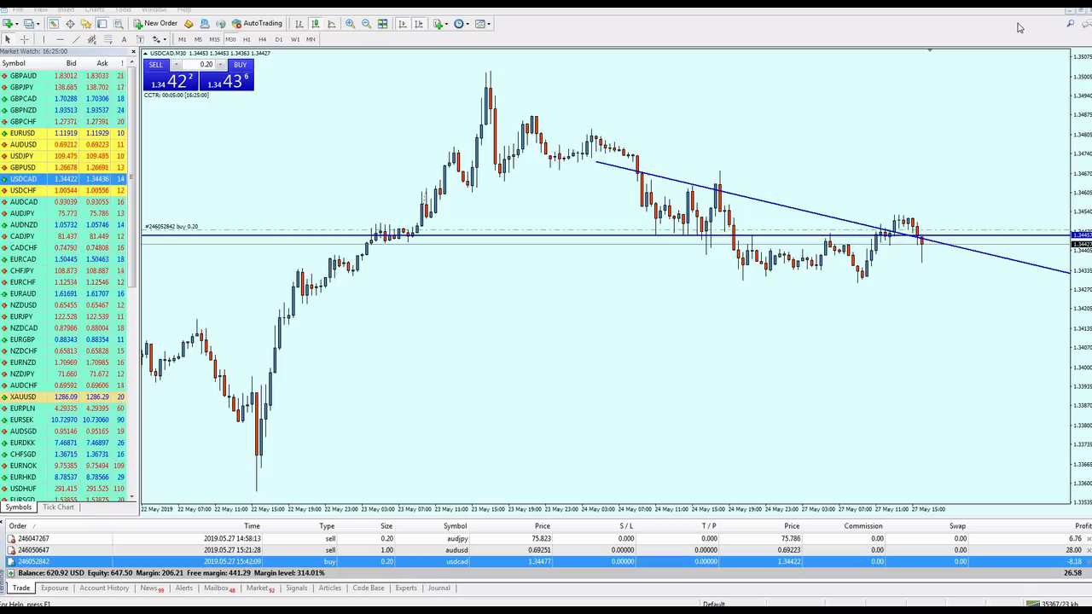
pyautogui.click(1041, 550)
pyautogui.middleClick(913, 169)
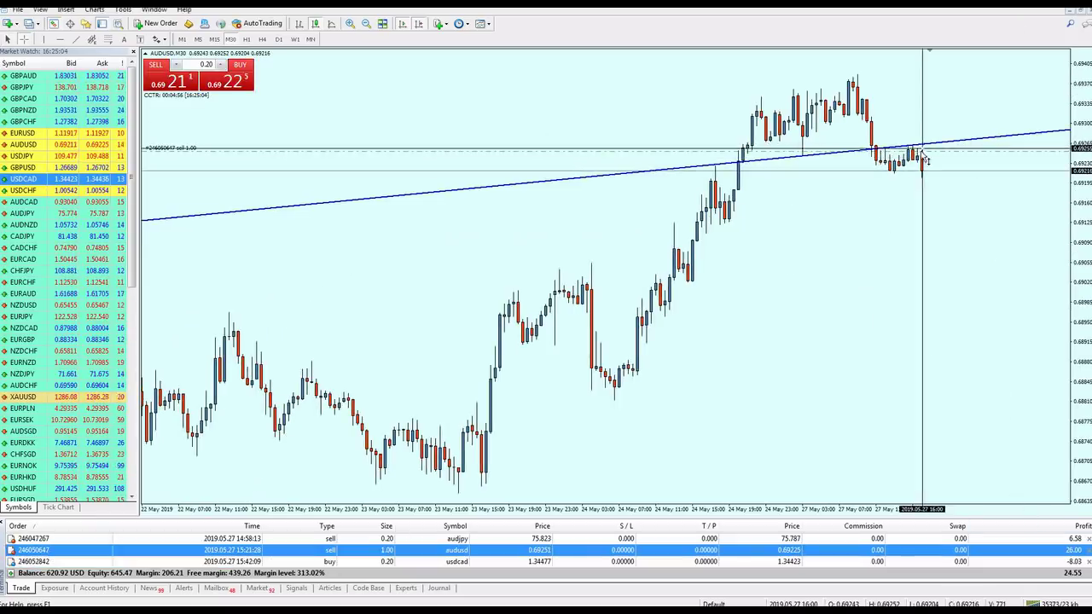
pyautogui.middleClick(920, 181)
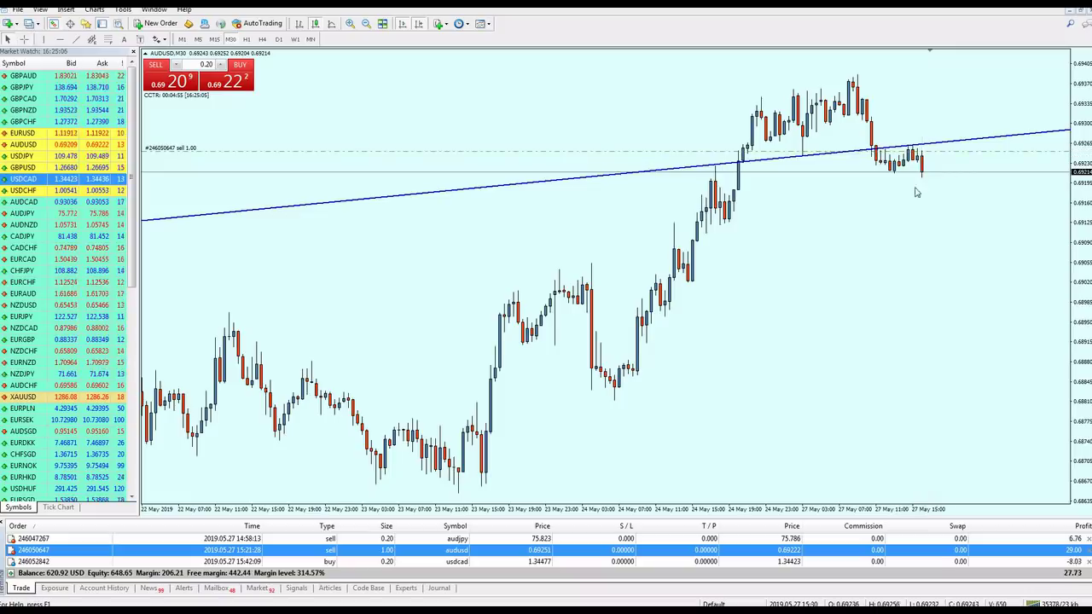
pyautogui.click(1086, 550)
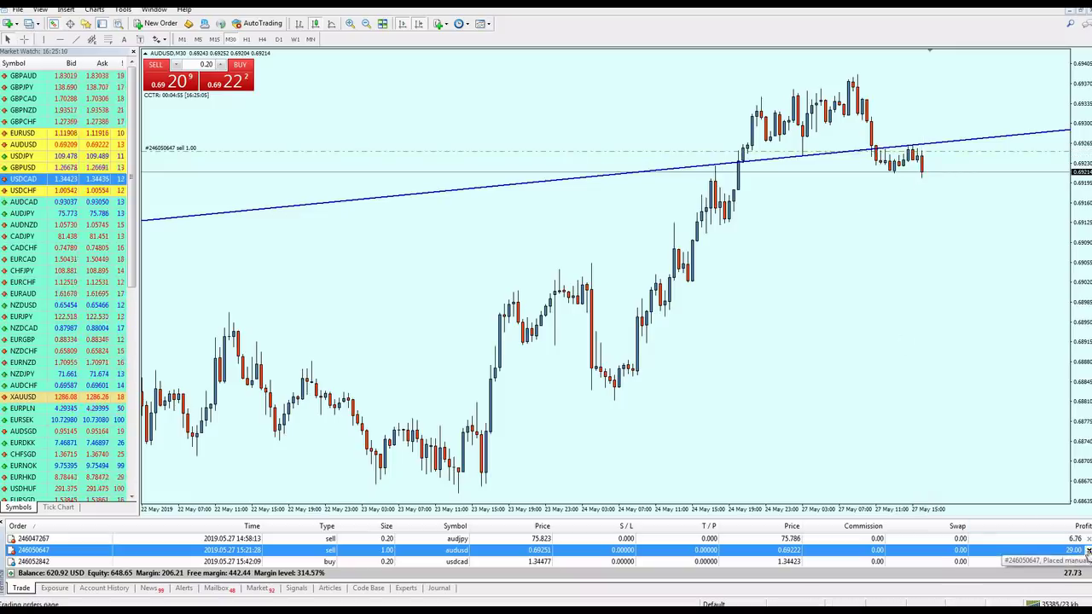
# Open the chart of the AUDJPY sell order, check the latest candle below the rising trendline, and close the order
pyautogui.click(862, 539)
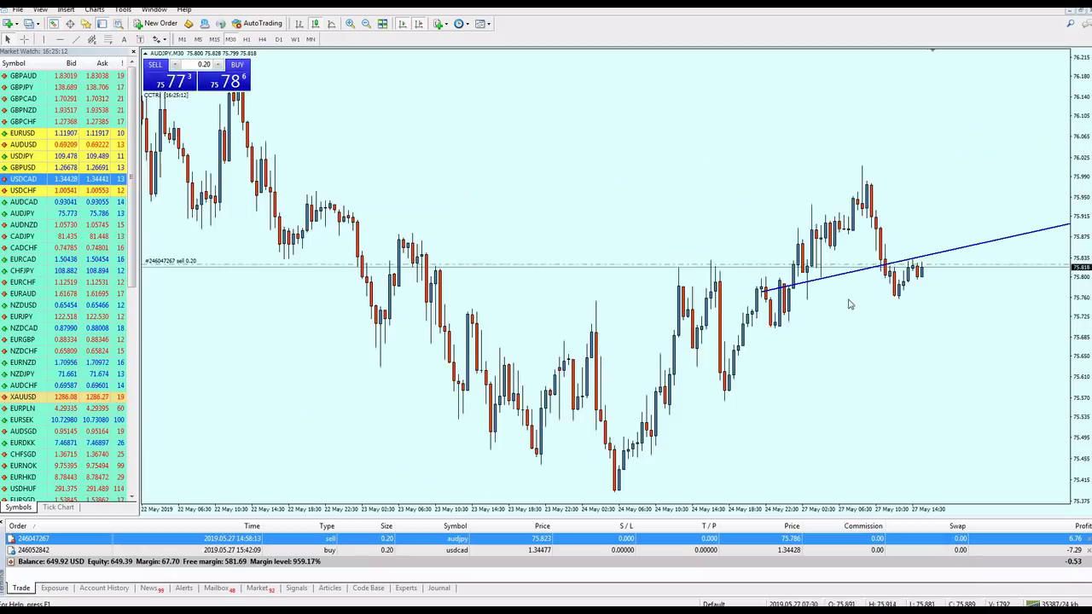
pyautogui.middleClick(921, 271)
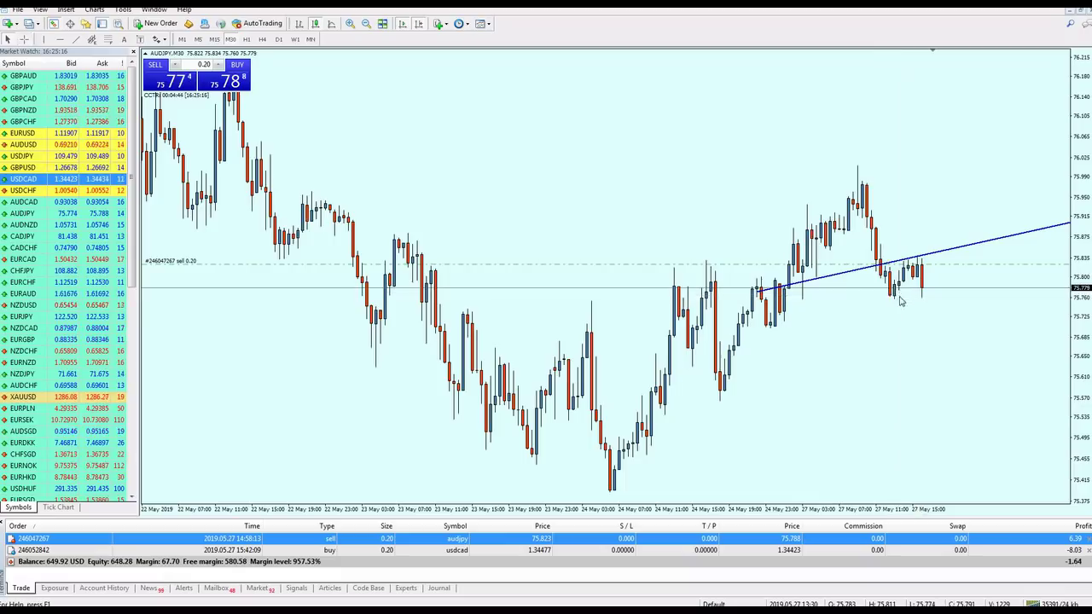
pyautogui.moveTo(918, 271); pyautogui.dragTo(918, 300)
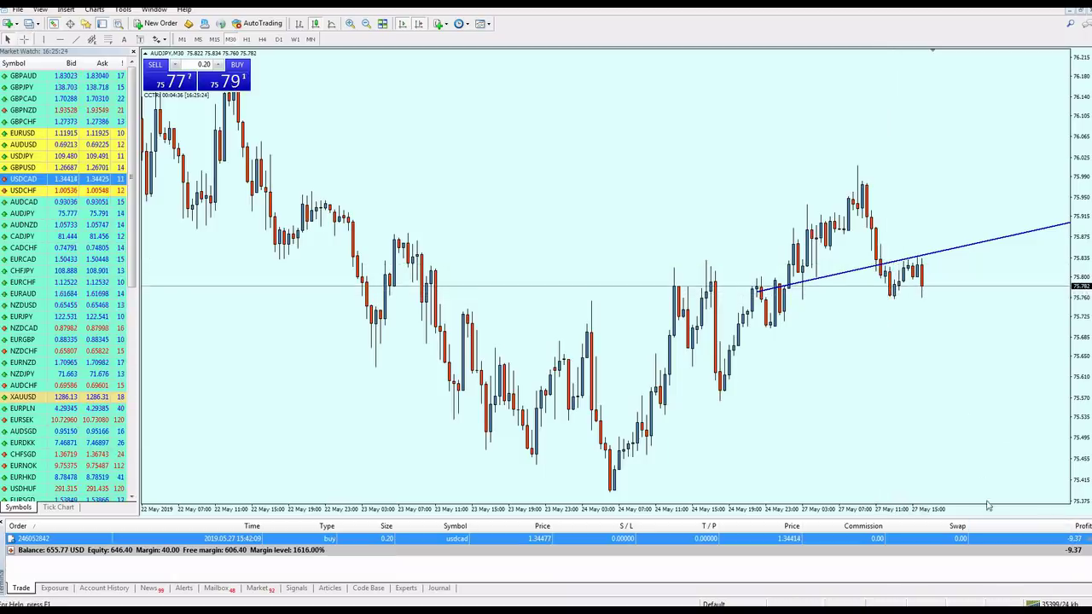
# Return to the USDCAD chart and shift the descending trendline in parallel to meet the early 27 May highs and the latest candle's low
pyautogui.hotkey('ctrl', 'Tab')
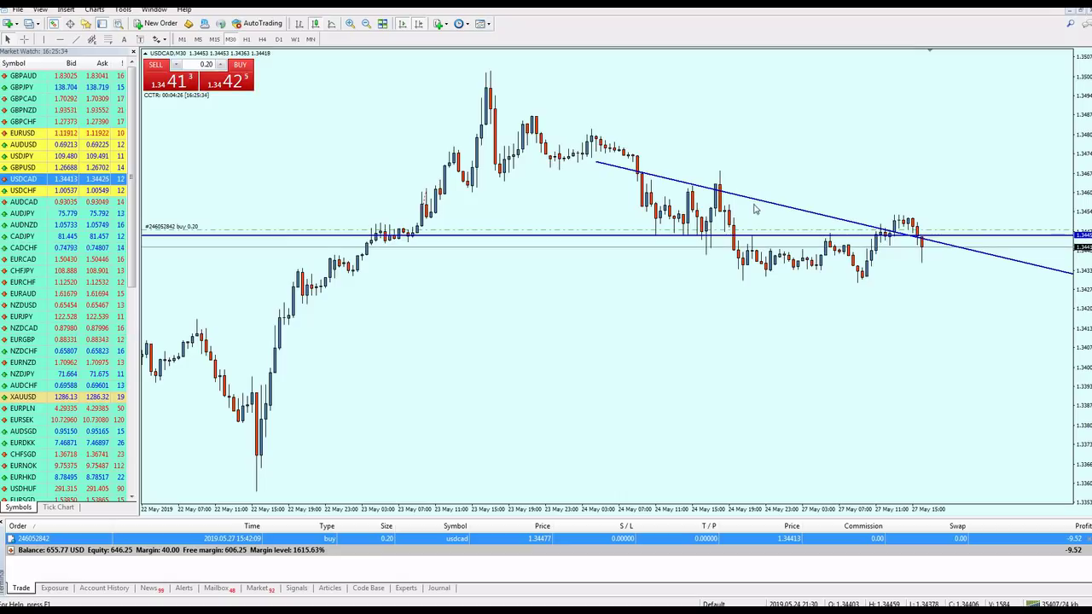
pyautogui.moveTo(754, 202)
pyautogui.mouseDown()
pyautogui.moveTo(770, 200)
pyautogui.moveTo(761, 185)
pyautogui.mouseUp()
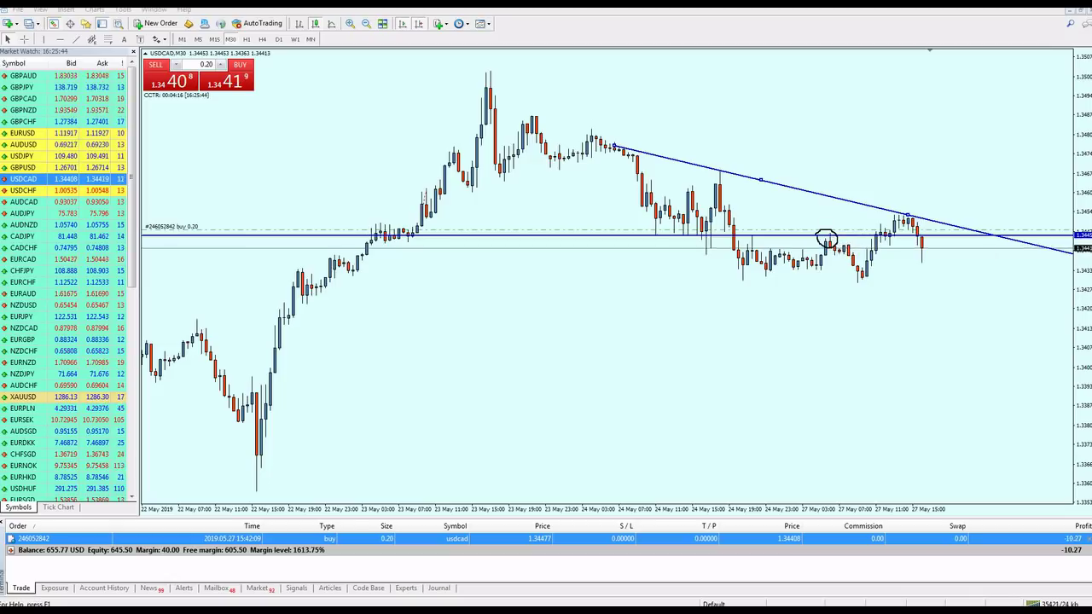
pyautogui.moveTo(759, 183); pyautogui.dragTo(754, 227)
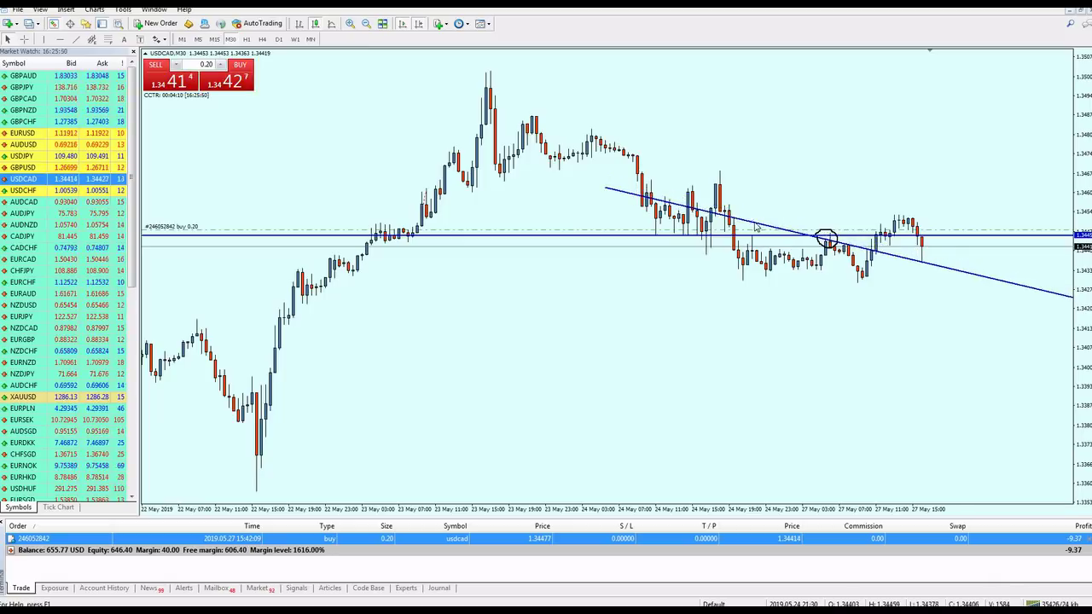
pyautogui.click(767, 335)
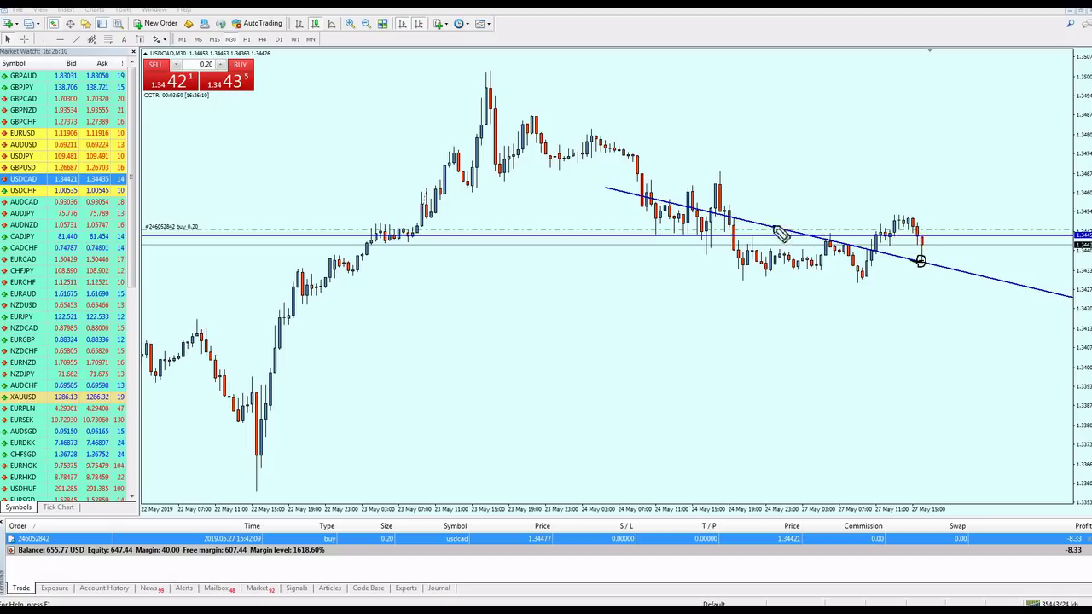
# Mark freehand the early 27 May highs, a line to the latest USDCAD low and an upward arrow from it, and clear the markings
pyautogui.moveTo(817, 254)
pyautogui.mouseDown()
pyautogui.moveTo(853, 247)
pyautogui.moveTo(824, 248)
pyautogui.moveTo(933, 266)
pyautogui.mouseUp()
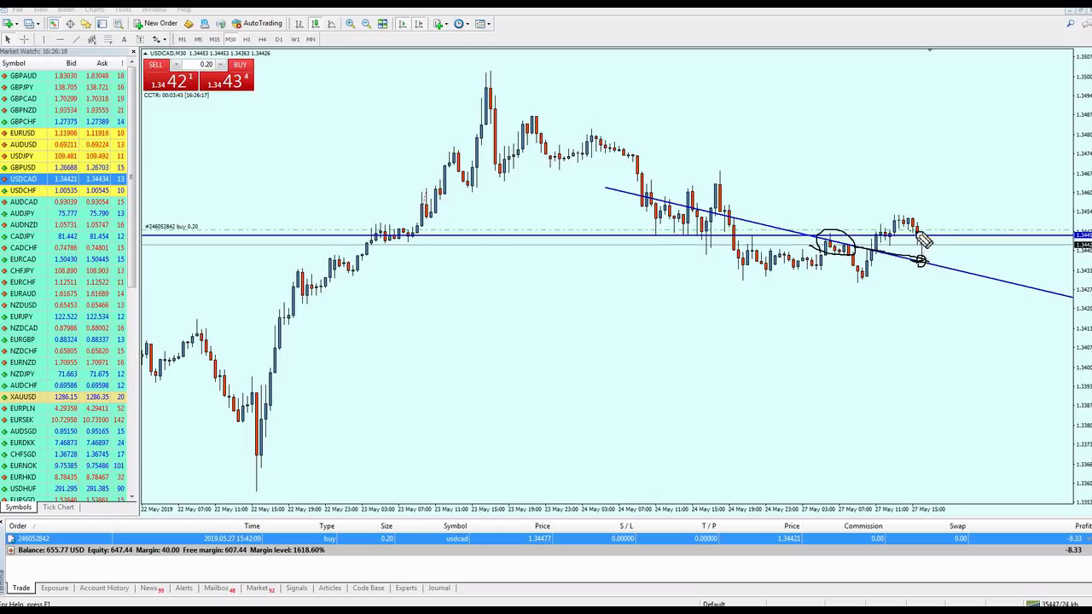
pyautogui.moveTo(933, 266); pyautogui.dragTo(951, 217)
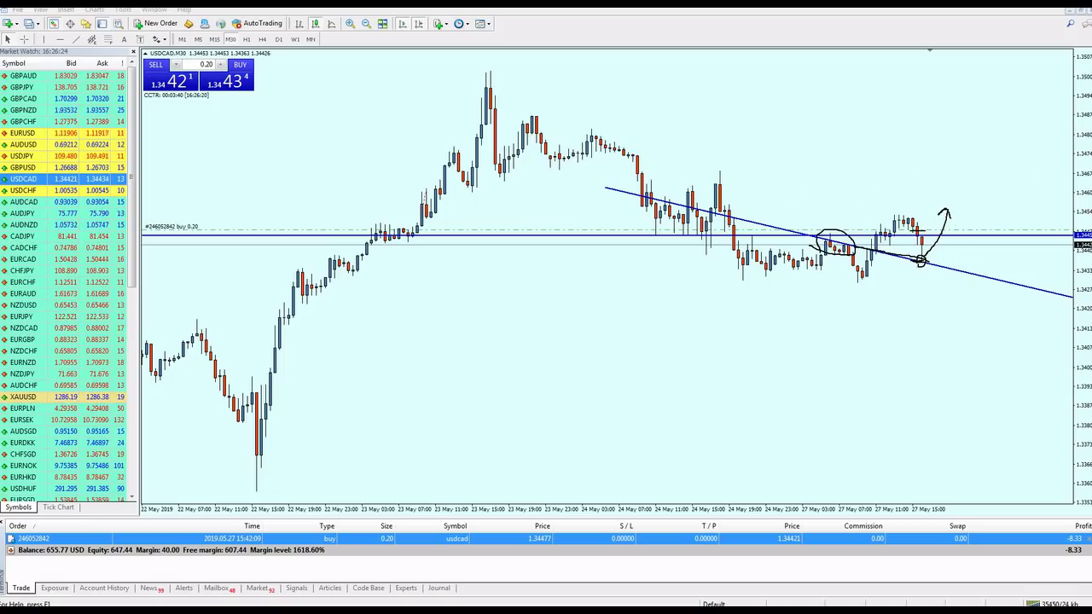
pyautogui.press('Escape')
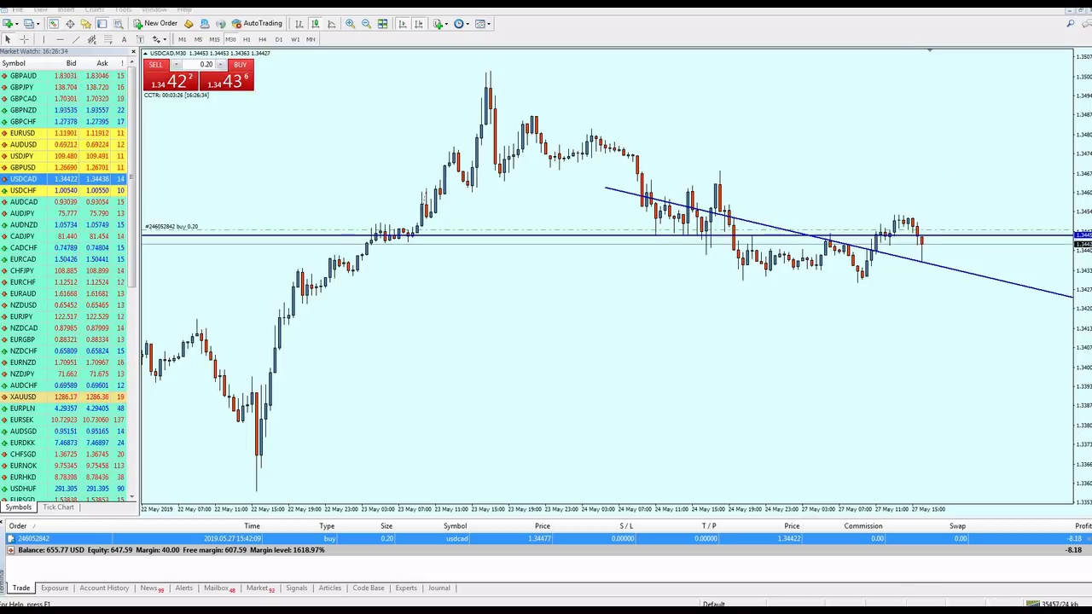
# Circle the latest USDCAD candle, draw an upward arrow from it and a tall freehand rectangle below the trendline, and clear the markings
pyautogui.click(917, 243)
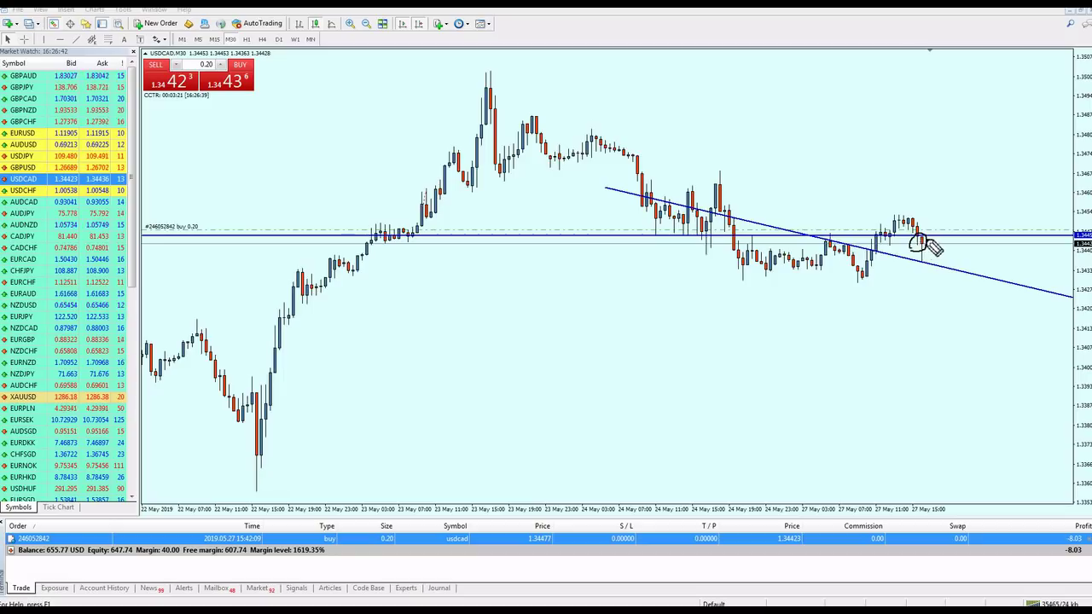
pyautogui.moveTo(921, 251); pyautogui.dragTo(954, 175)
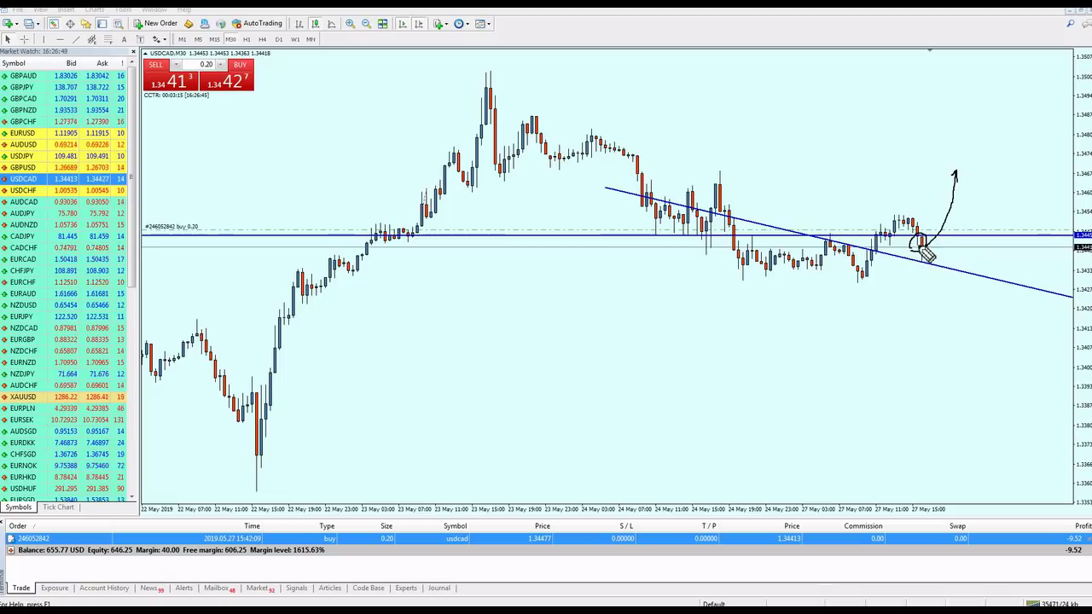
pyautogui.moveTo(889, 275); pyautogui.dragTo(911, 306)
pyautogui.moveTo(897, 379); pyautogui.dragTo(884, 277)
pyautogui.moveTo(911, 305); pyautogui.dragTo(902, 384)
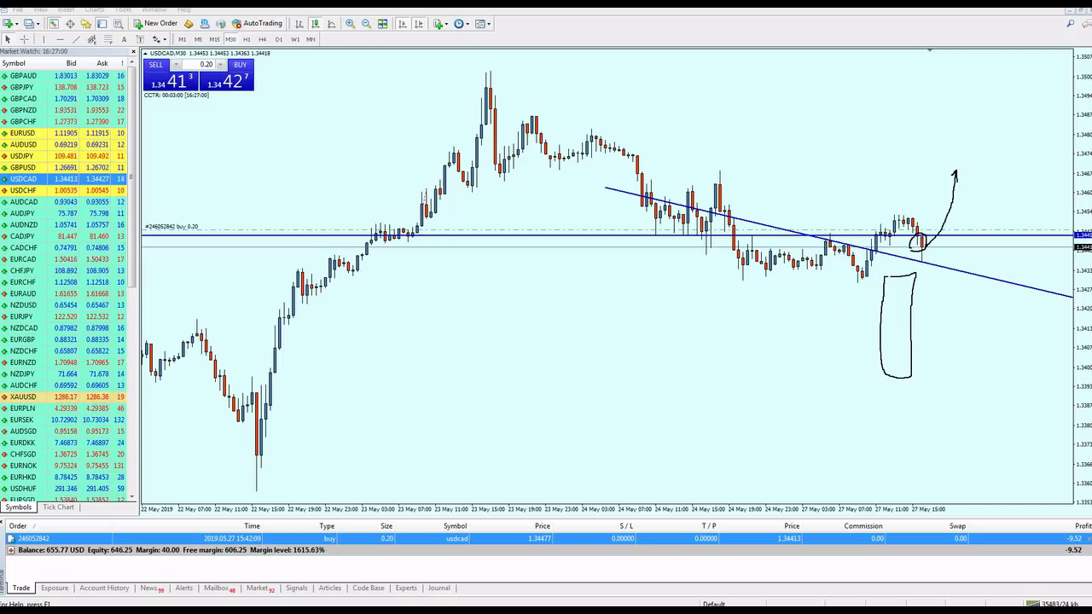
pyautogui.press('Escape')
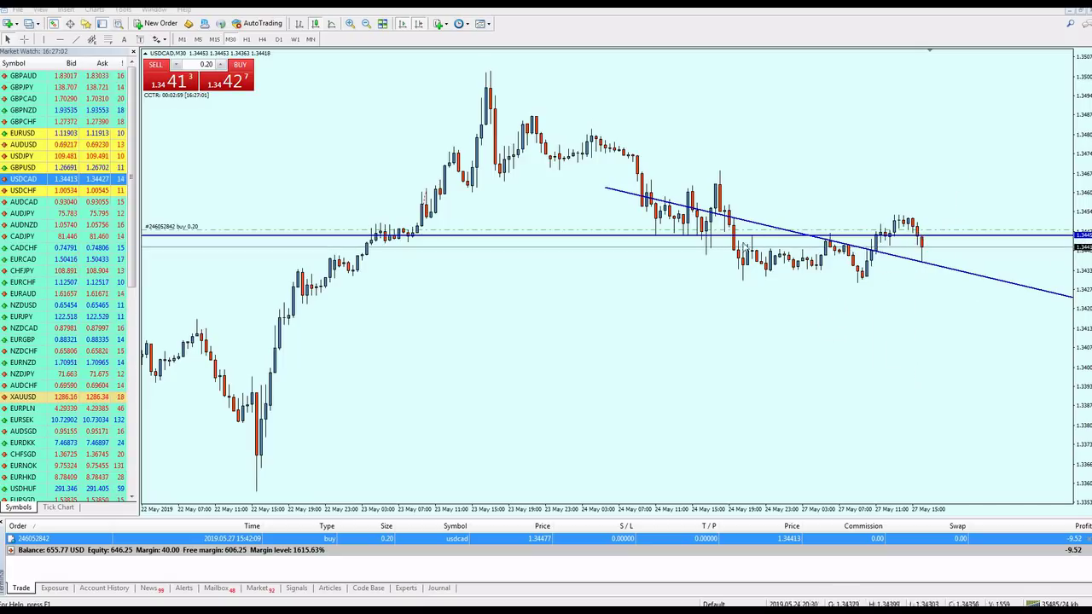